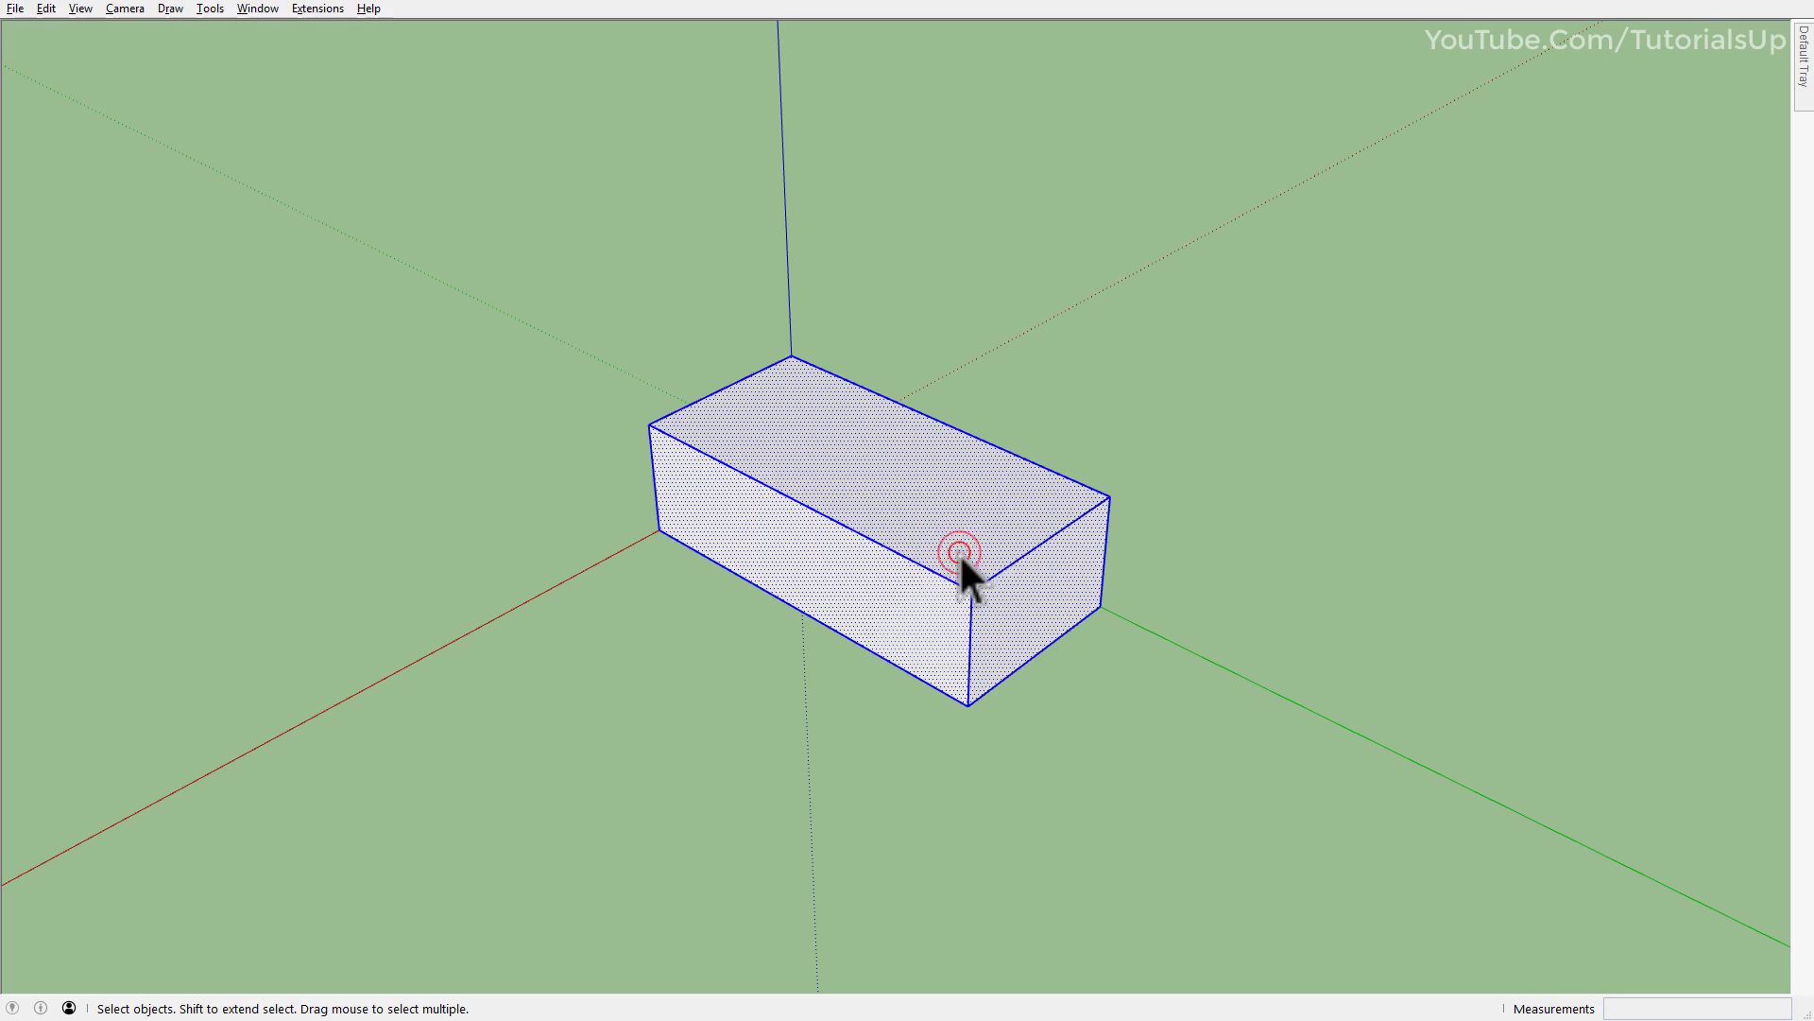
Group the selected box and convert it into a component with the default settings.
{"action": "key", "text": "ctrl+g"}
{"action": "right_click", "coordinate": [897, 506]}
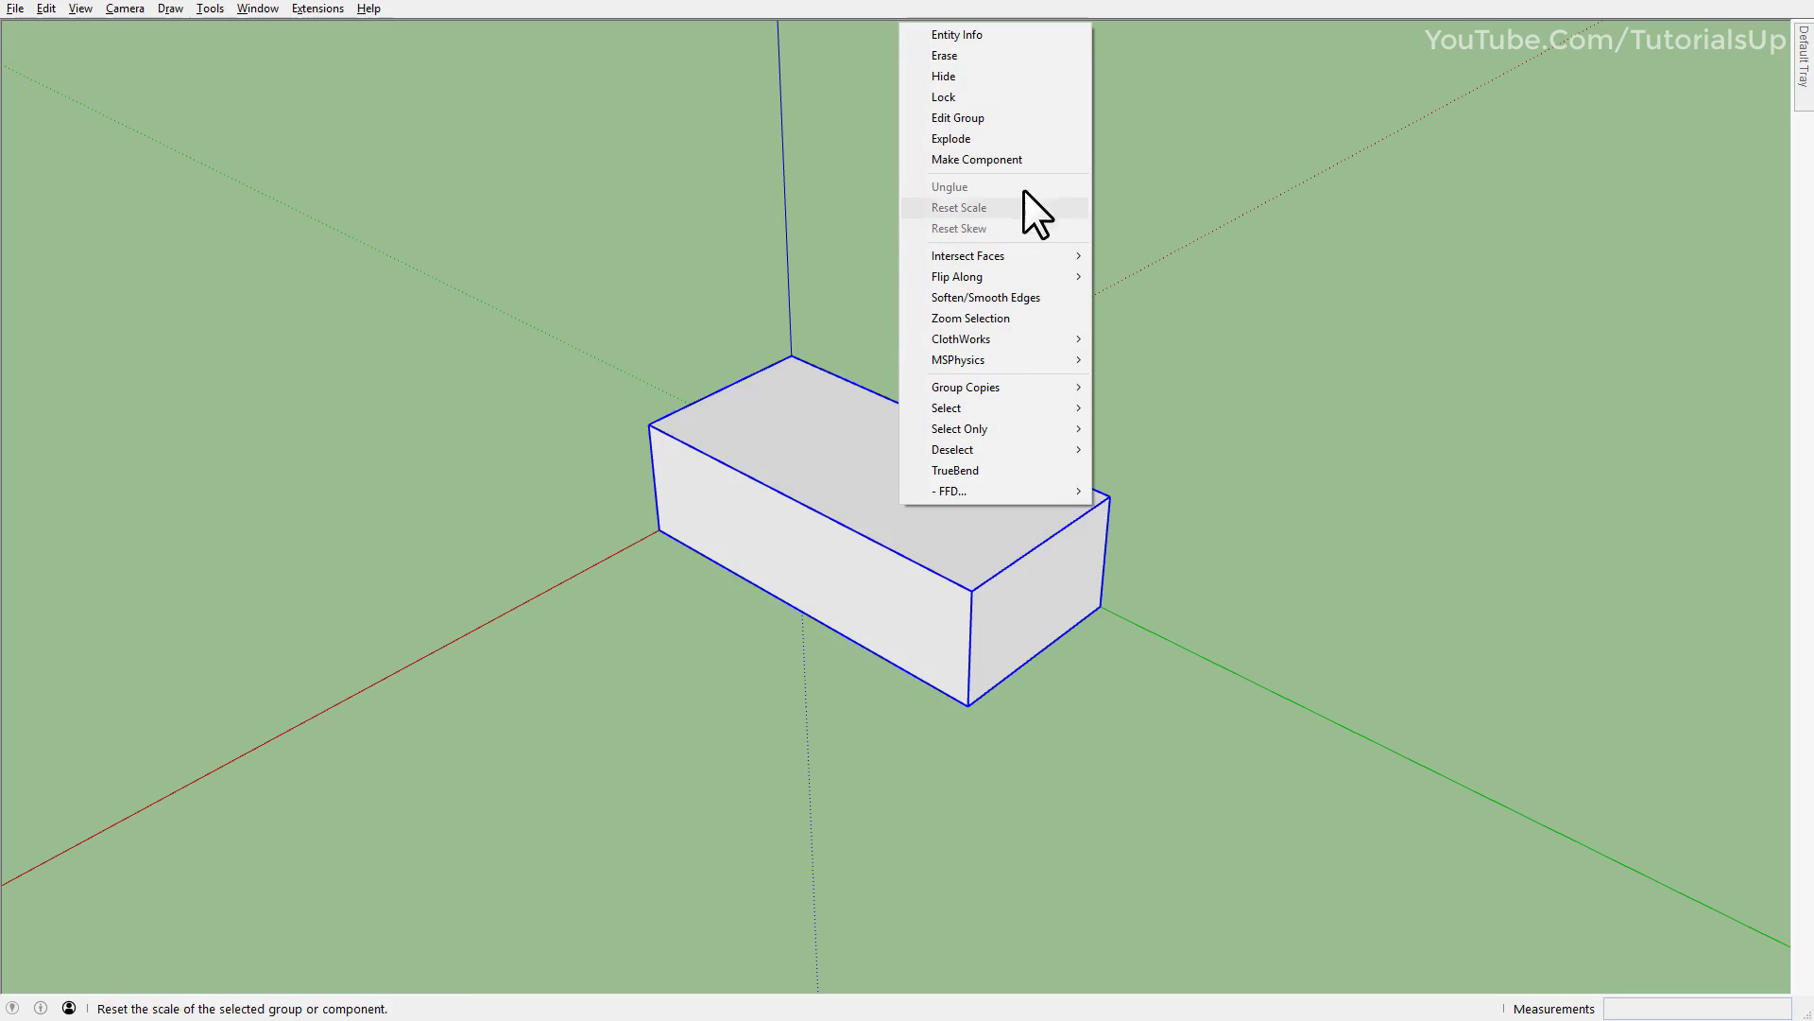
{"action": "left_click", "coordinate": [1059, 158]}
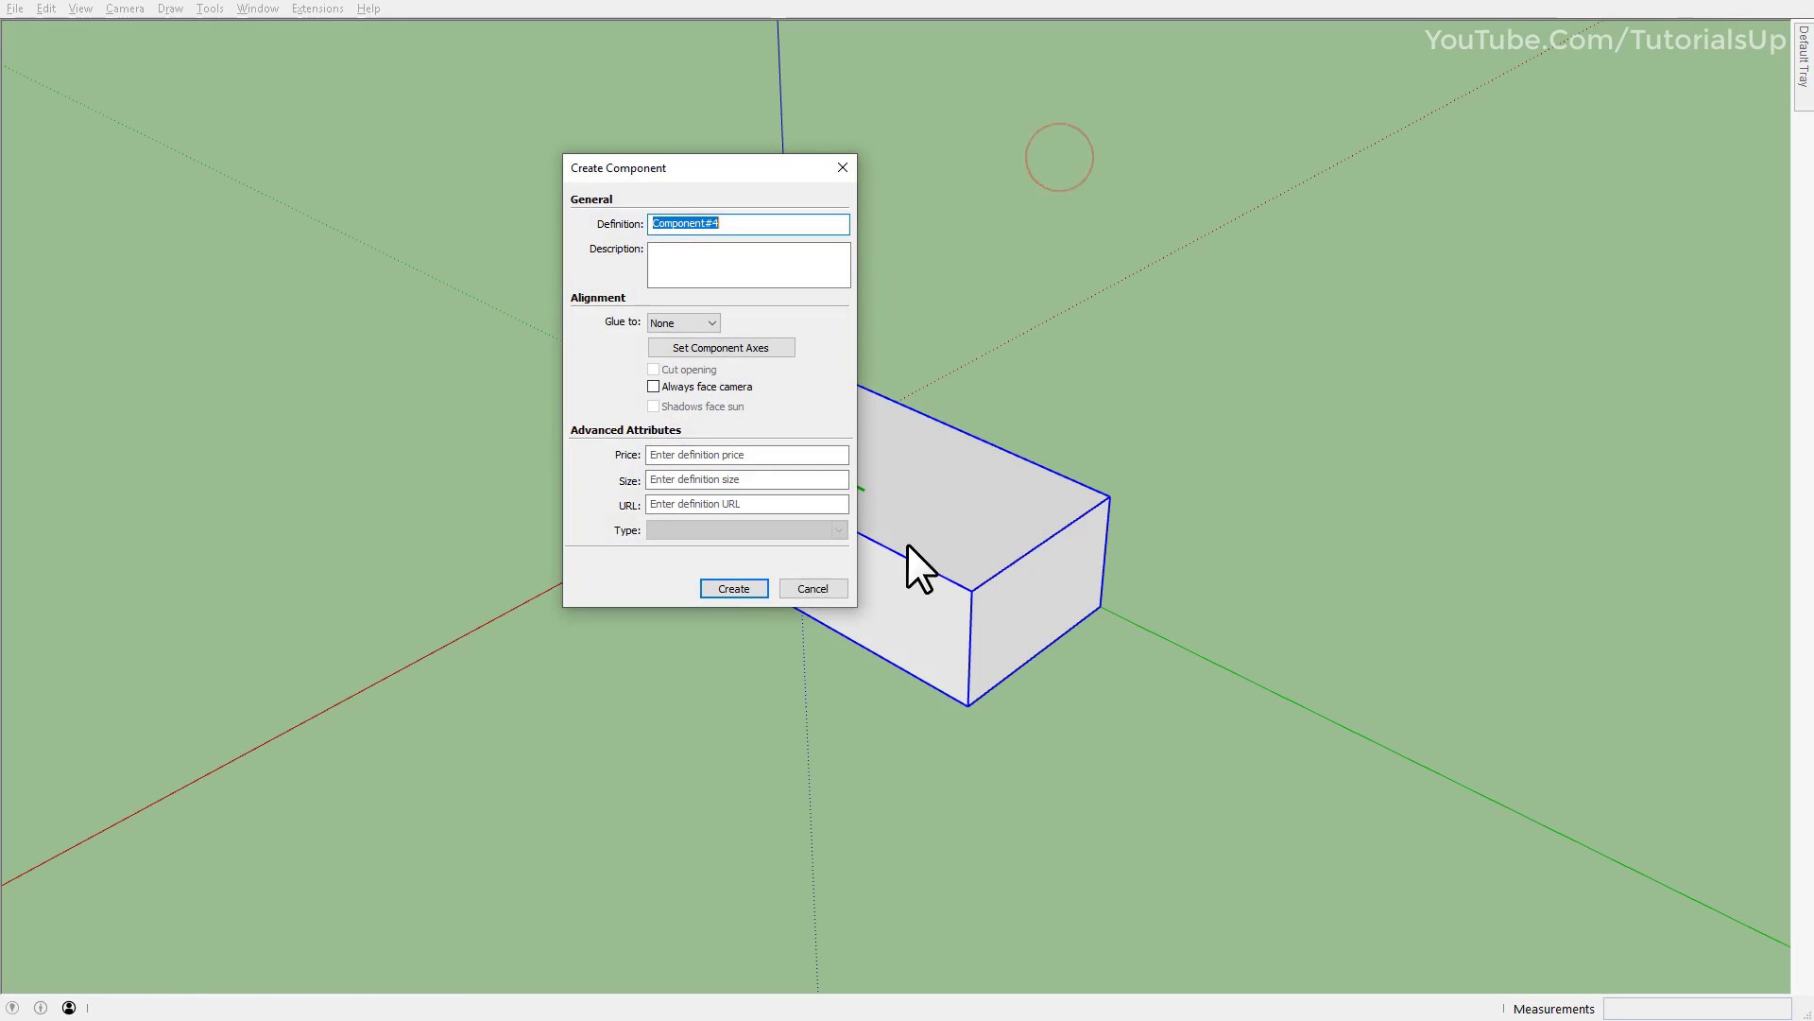
{"action": "left_click", "coordinate": [734, 588]}
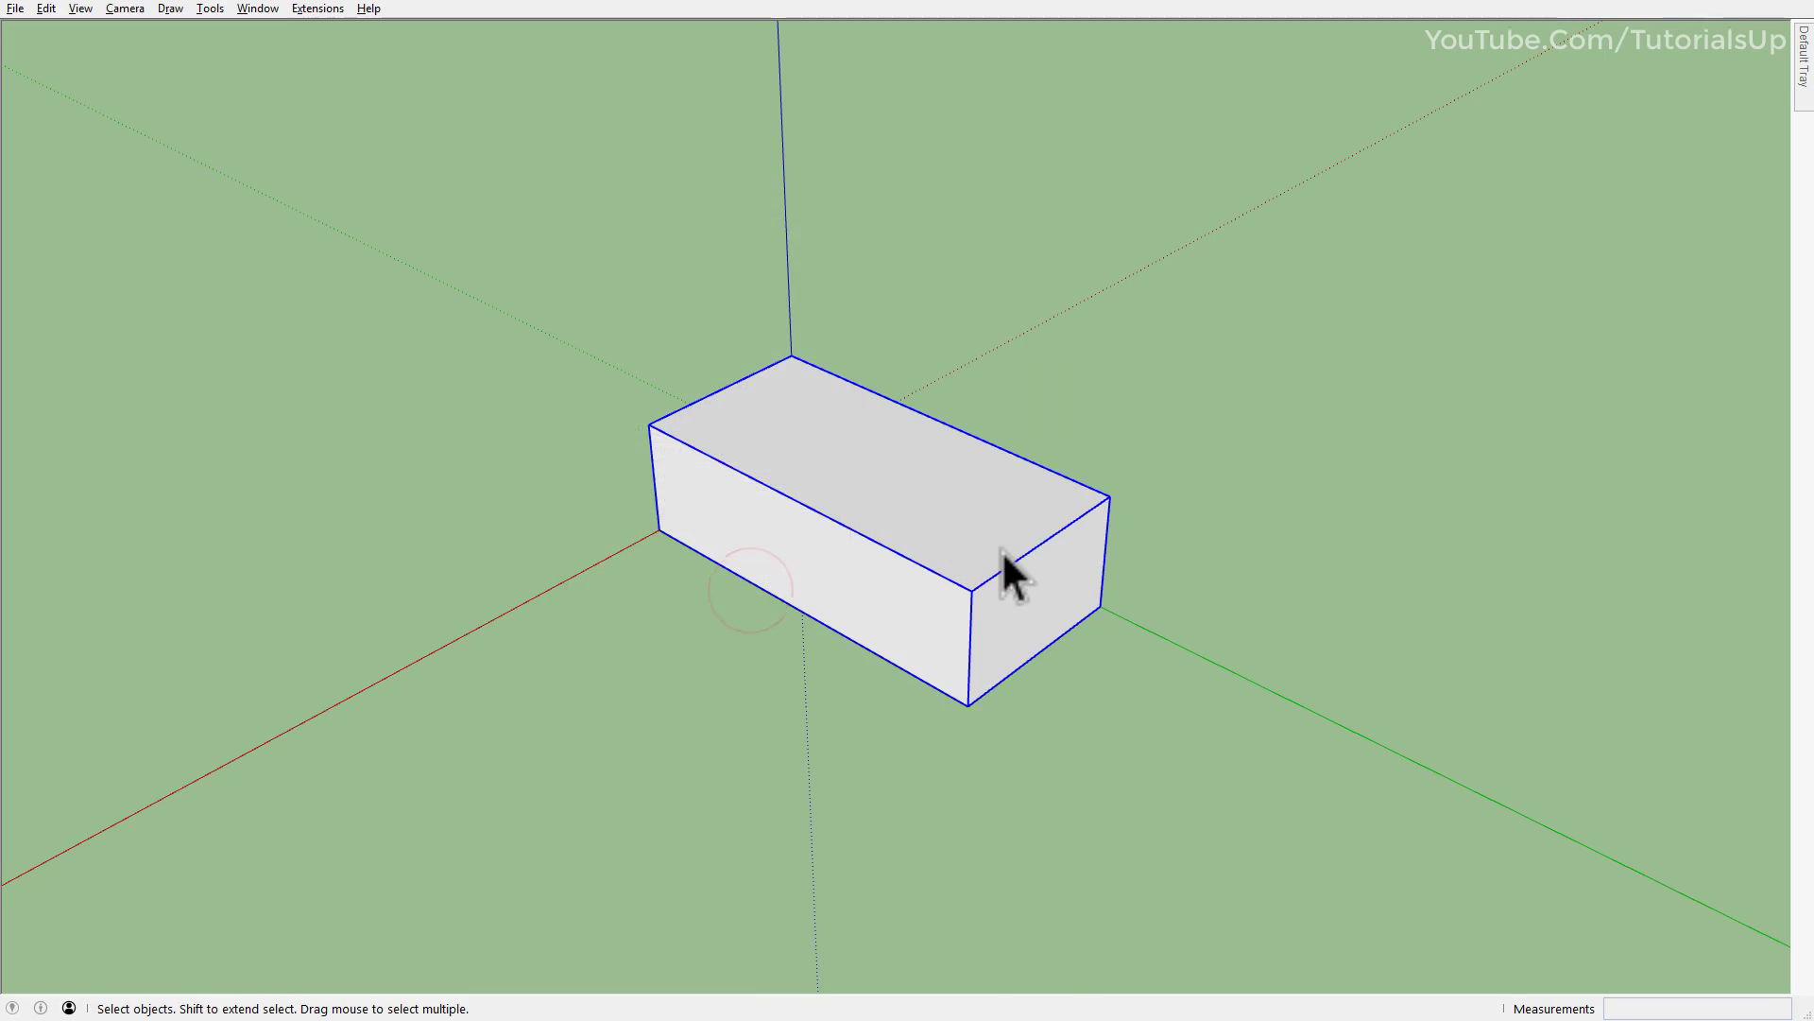
Draw a rectangle covering the box's end face on the green axis and extrude it outward 10 mm.
{"action": "scroll", "coordinate": [1001, 553], "scroll_direction": "up", "scroll_amount": 1}
{"action": "key", "text": "r"}
{"action": "left_click", "coordinate": [1120, 492]}
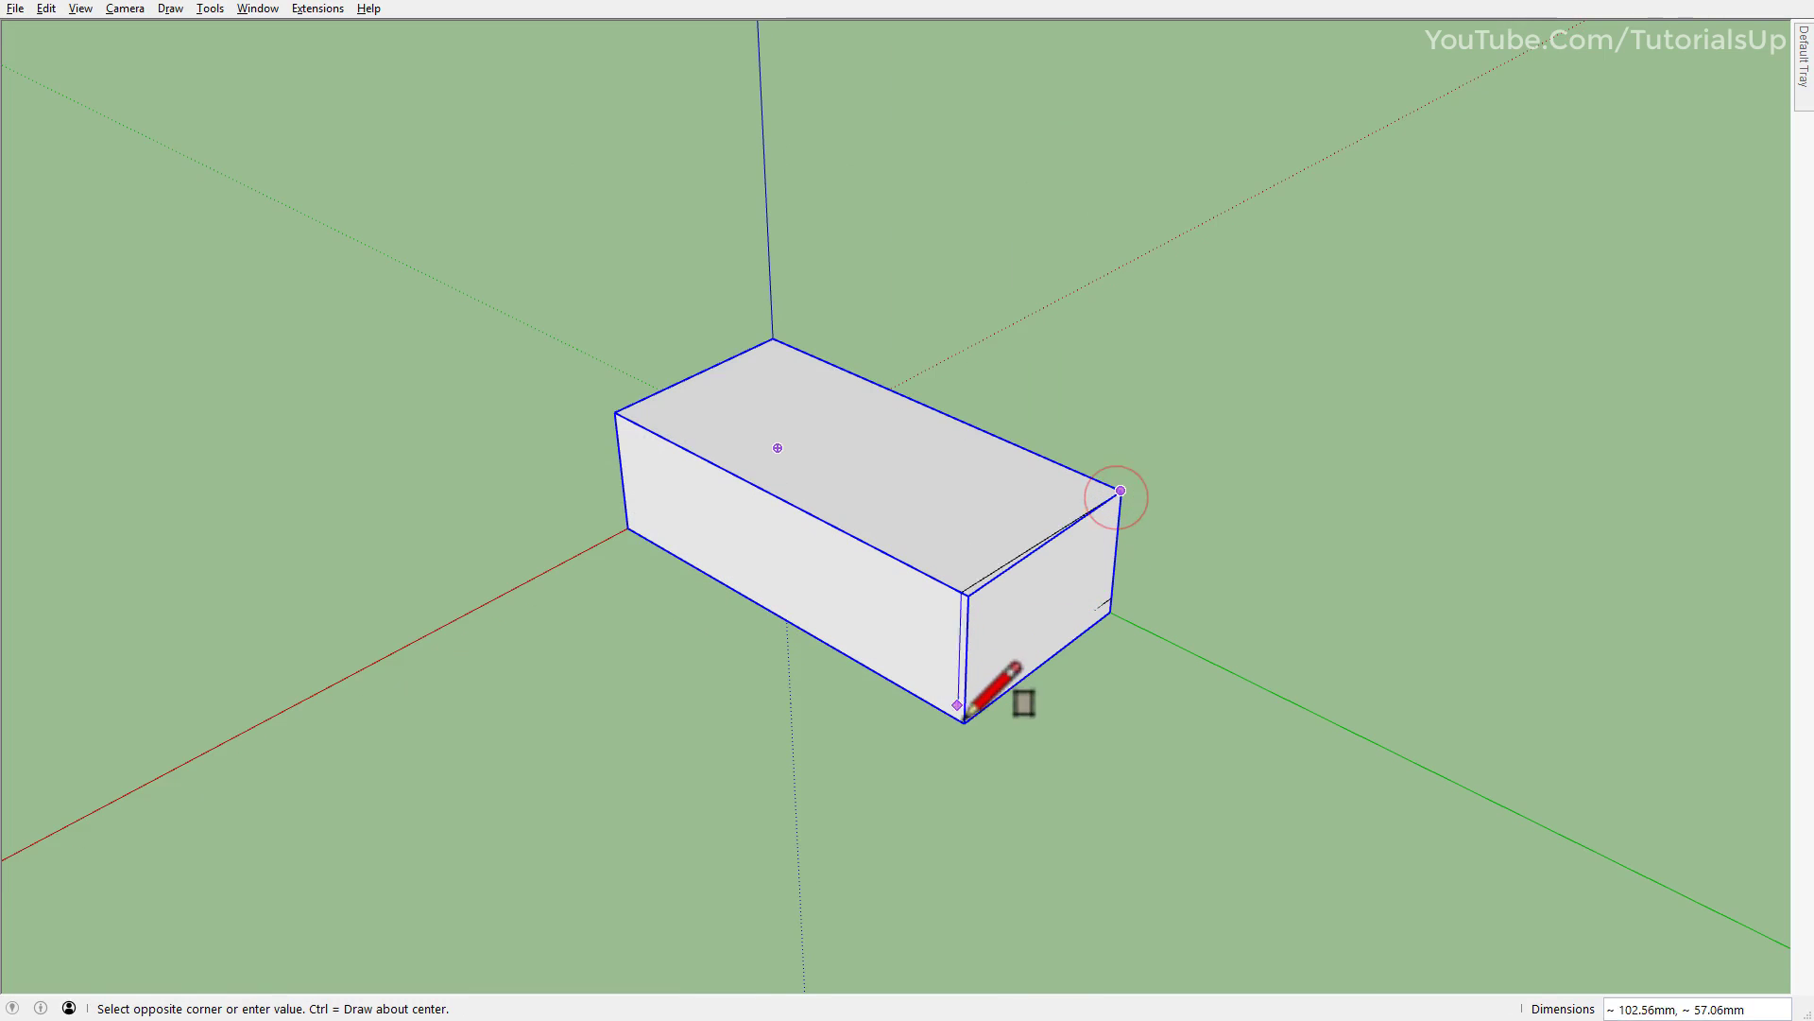
{"action": "left_click", "coordinate": [964, 723]}
{"action": "key", "text": "p"}
{"action": "left_click_drag", "start_coordinate": [1073, 597], "coordinate": [1132, 652]}
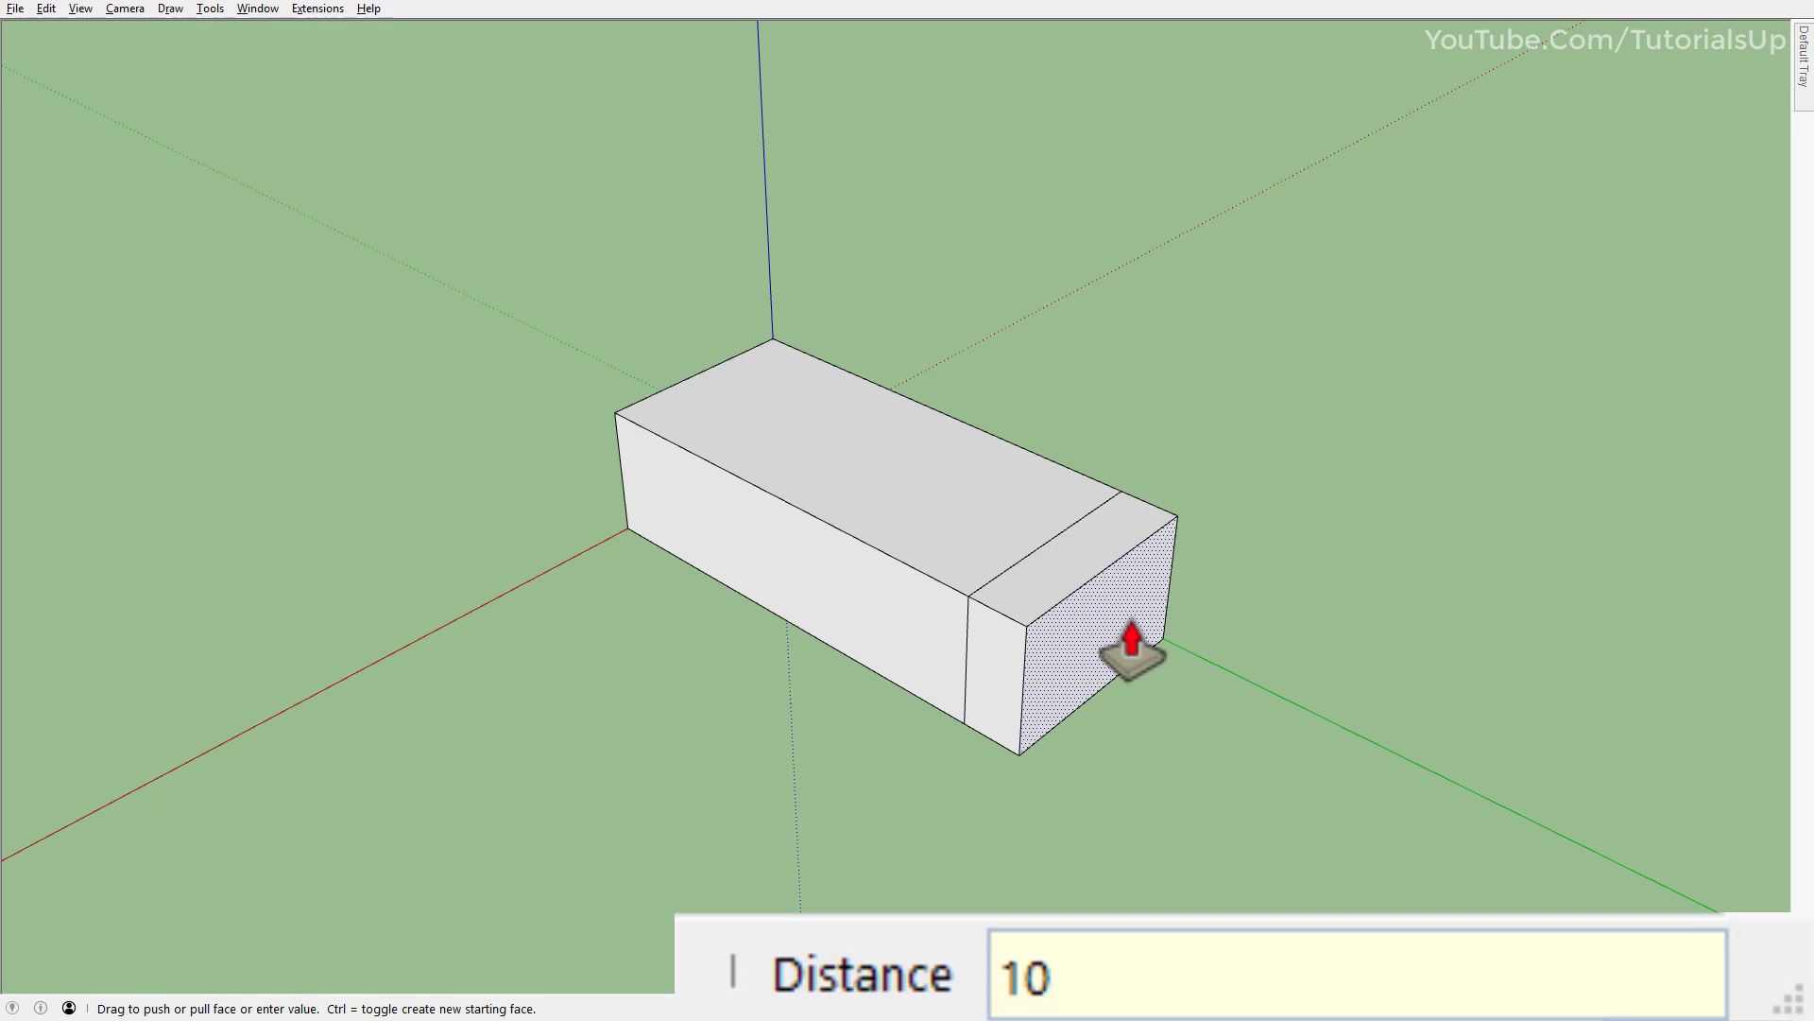
{"action": "type", "text": "10"}
{"action": "key", "text": "Return"}
Make the whole 10 mm slab at the box's end a component with the default settings.
{"action": "key", "text": "space"}
{"action": "left_click", "coordinate": [1063, 584]}
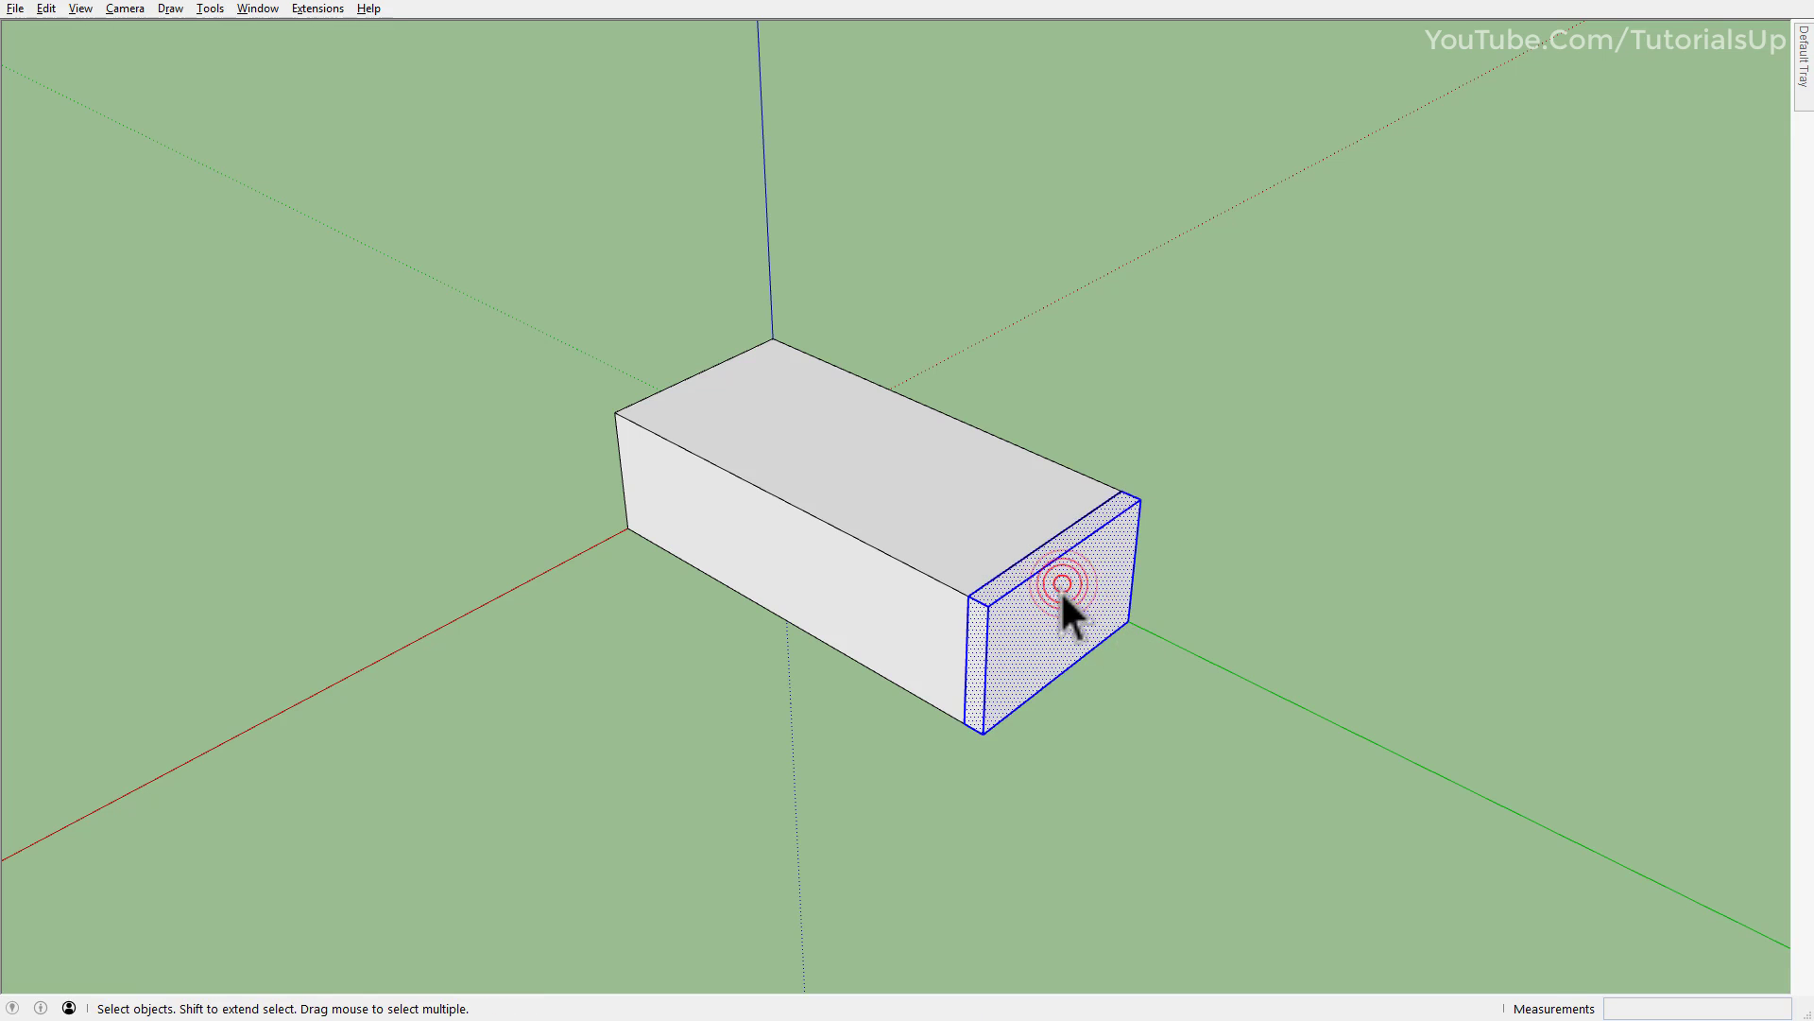
{"action": "right_click", "coordinate": [1061, 590]}
{"action": "left_click", "coordinate": [1206, 251]}
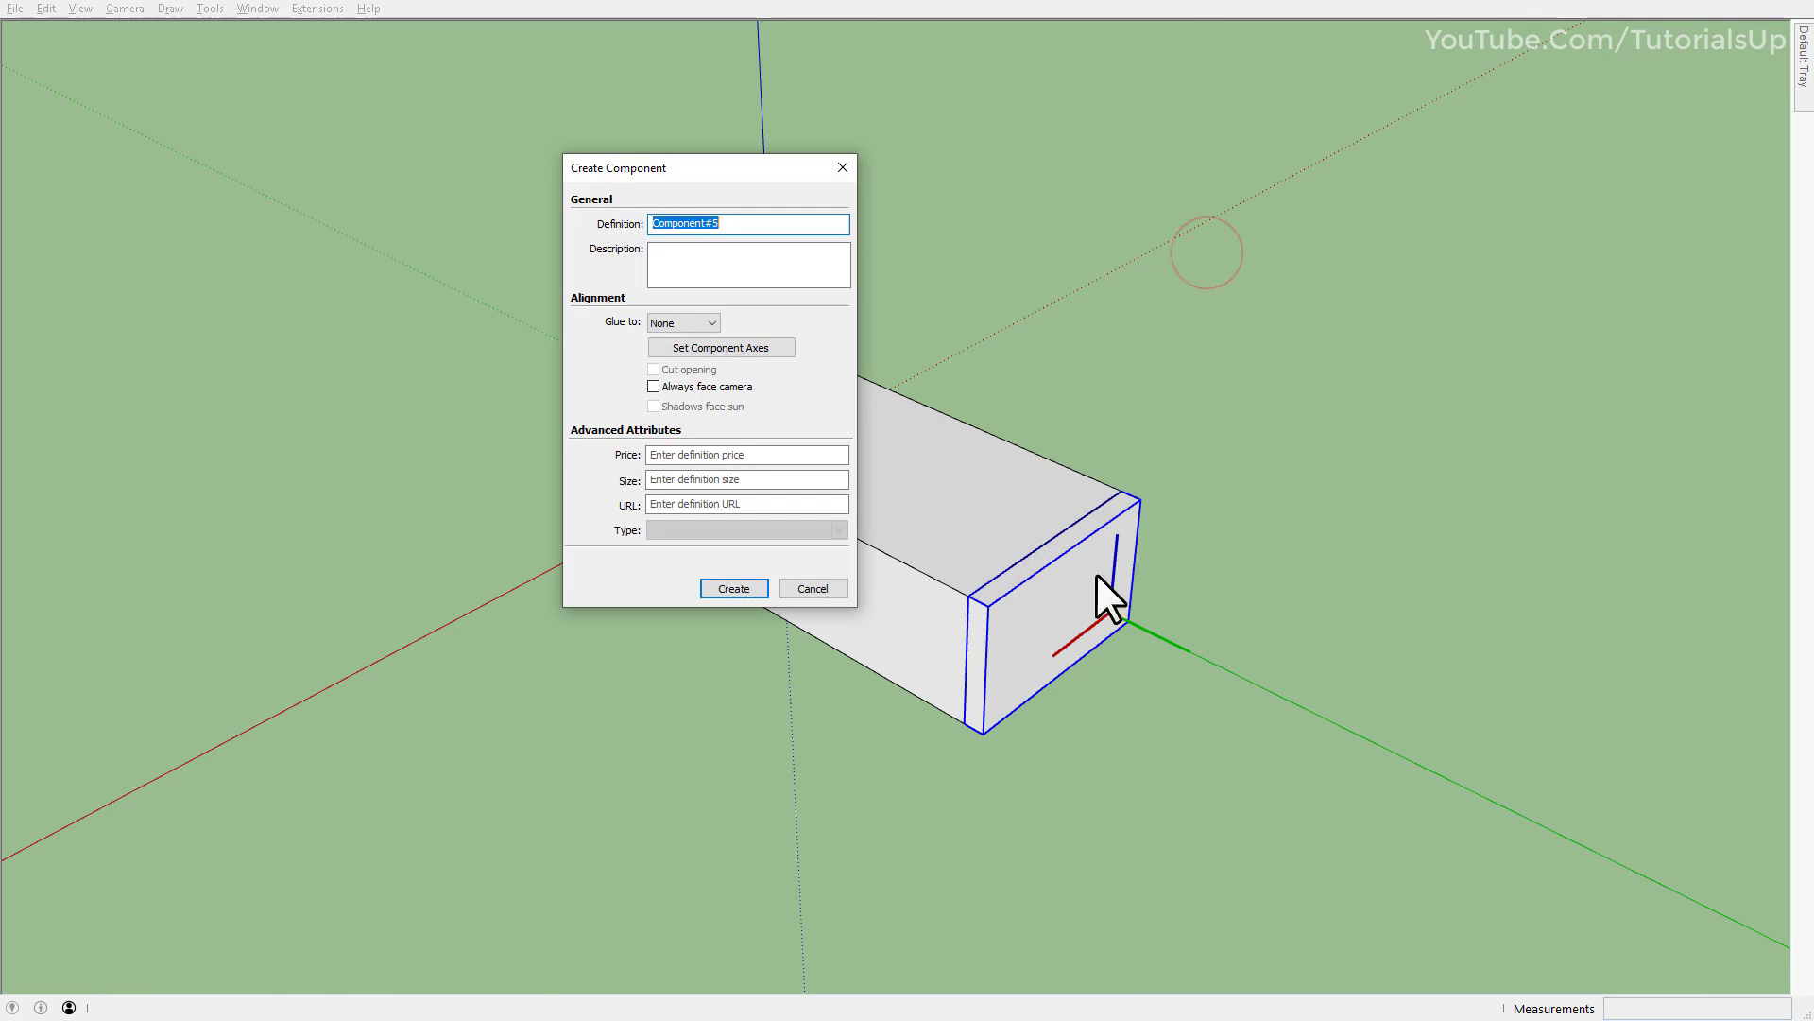
{"action": "left_click", "coordinate": [739, 589]}
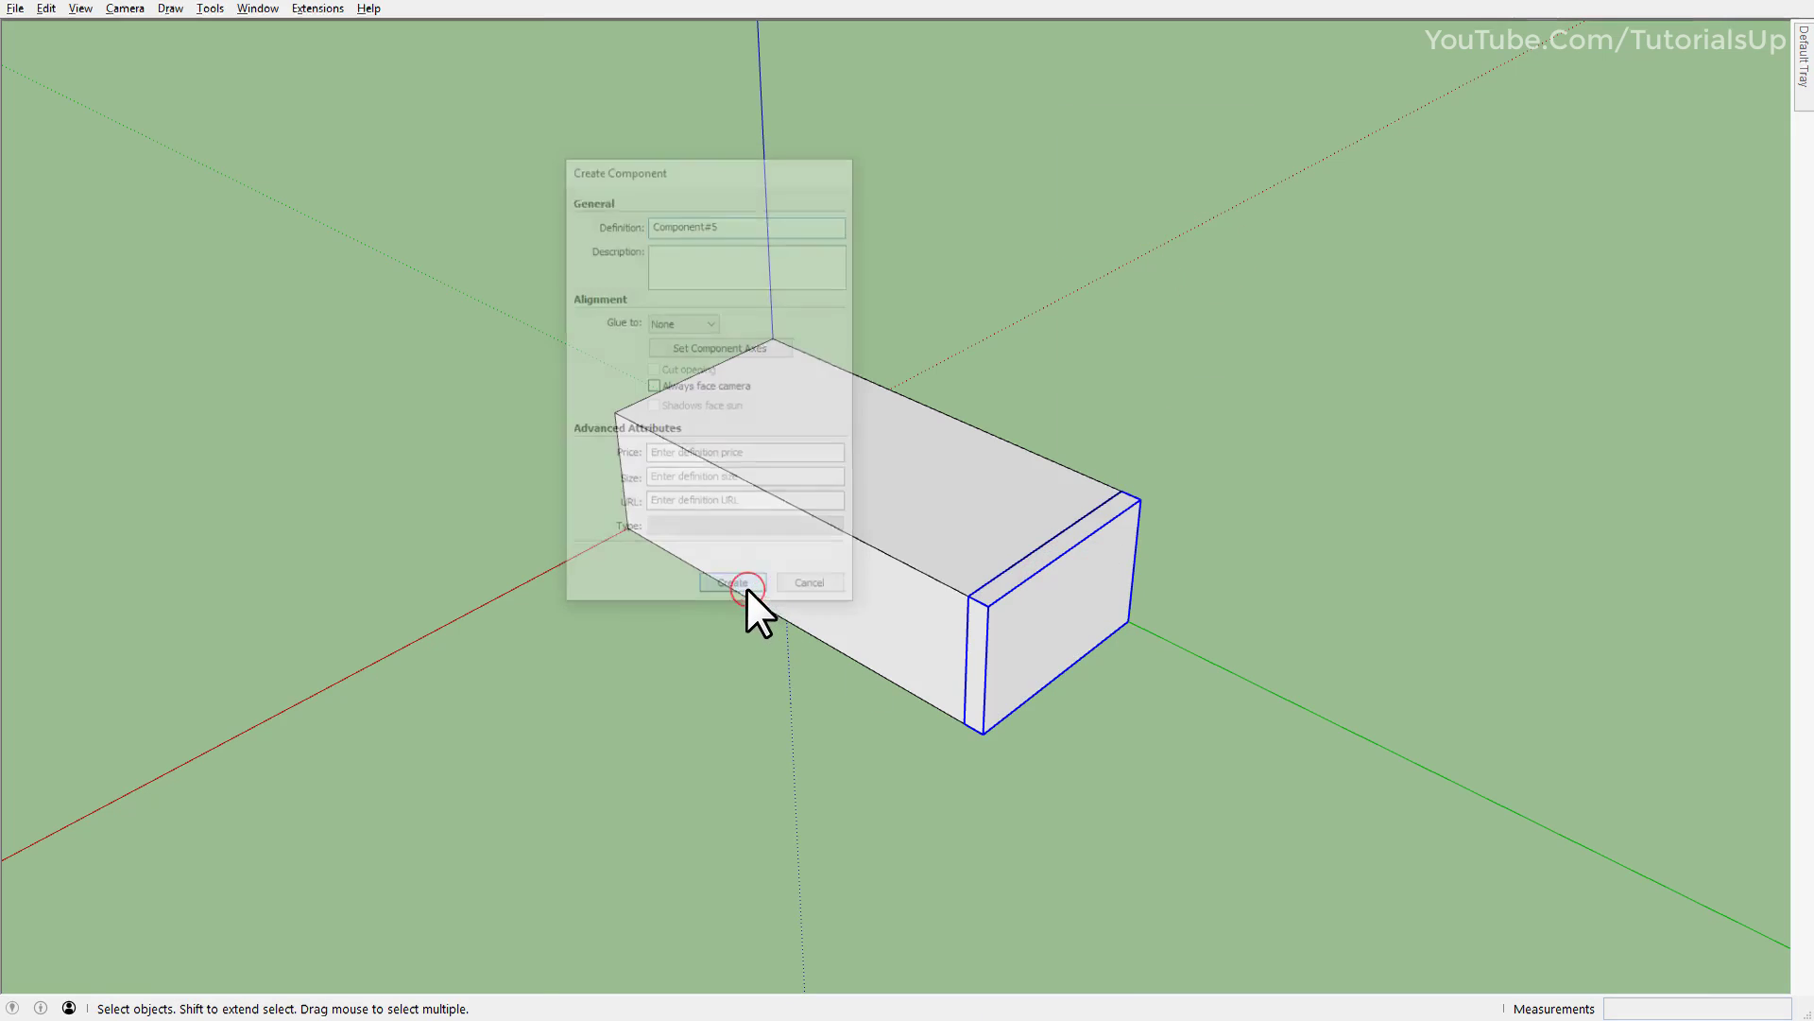
Copy the box along the green axis so the copy starts at the outer face of the thin slab.
{"action": "triple_click", "coordinate": [903, 483]}
{"action": "key", "text": "m"}
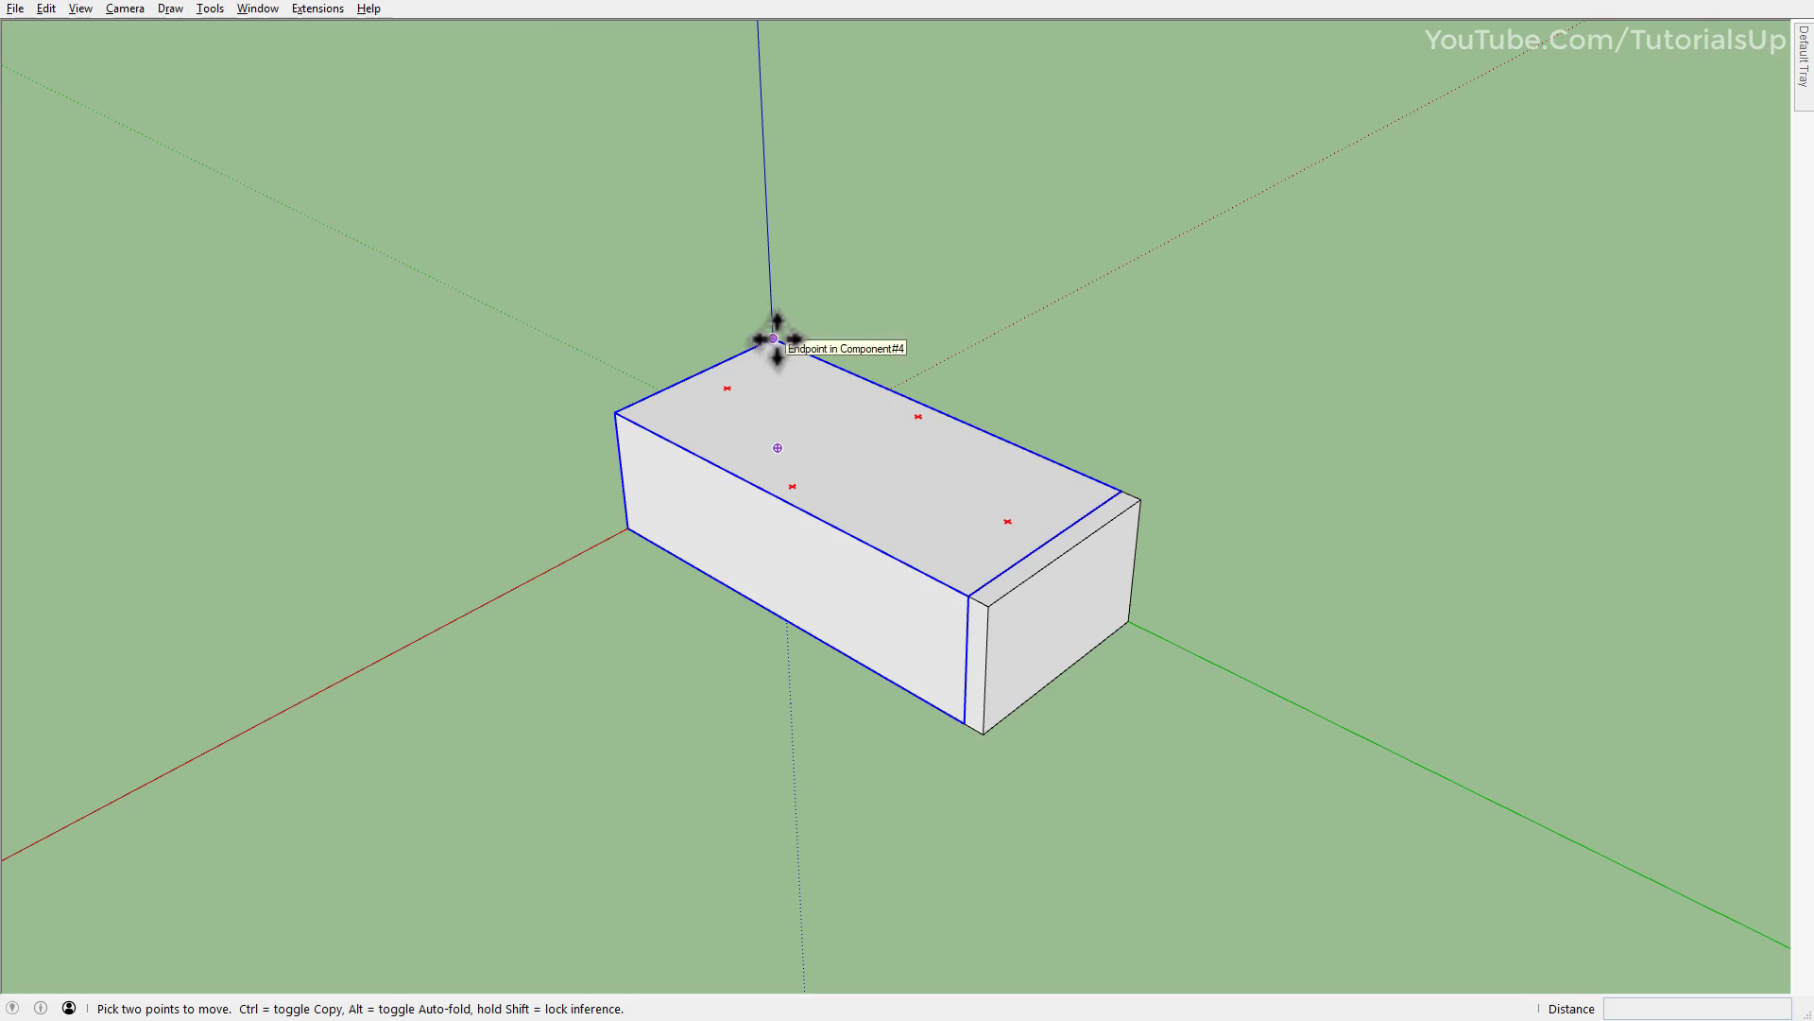
{"action": "key", "text": "ctrl"}
{"action": "left_click", "coordinate": [775, 339]}
{"action": "left_click", "coordinate": [1144, 509]}
Copy the thin slab and second box together, placing the slab's rear top corner on the second box's front top corner.
{"action": "scroll", "coordinate": [756, 399], "scroll_direction": "down", "scroll_amount": 3}
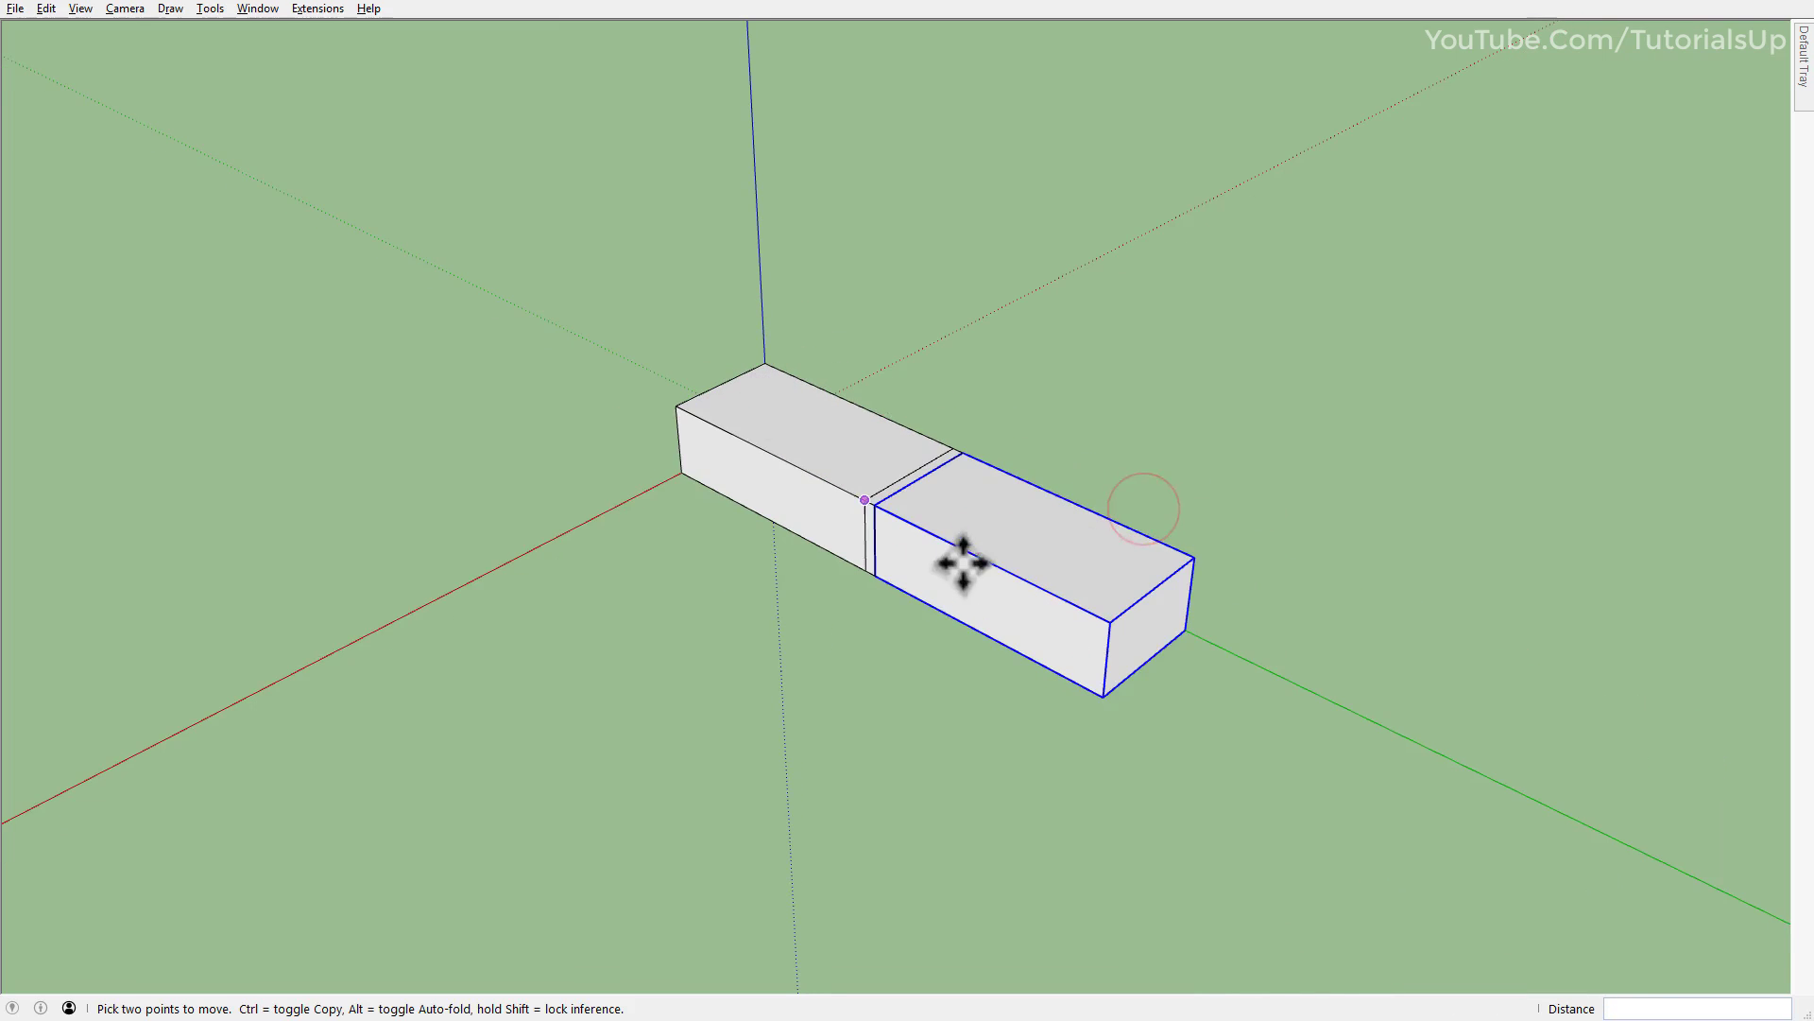
{"action": "middle_click_drag", "start_coordinate": [962, 563], "coordinate": [932, 624]}
{"action": "scroll", "coordinate": [908, 486], "scroll_direction": "up", "scroll_amount": 3}
{"action": "key", "text": "space"}
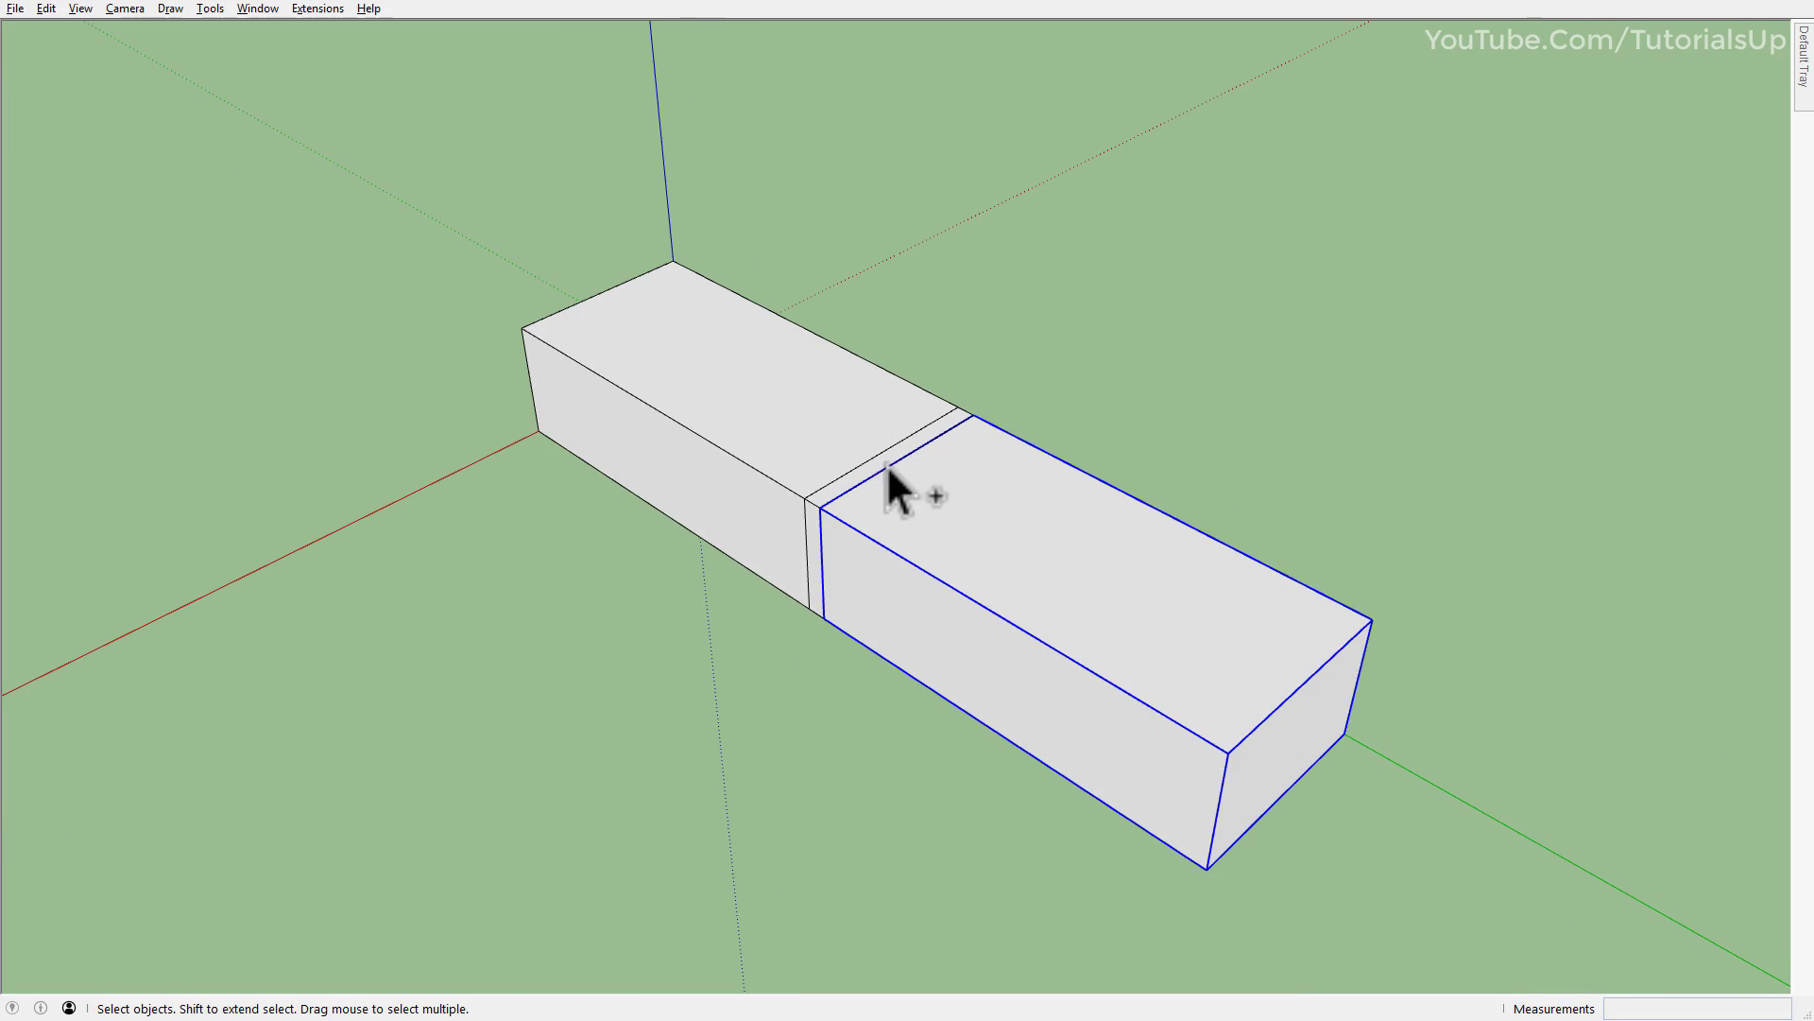
{"action": "left_click", "coordinate": [886, 463], "text": "ctrl"}
{"action": "scroll", "coordinate": [885, 461], "scroll_direction": "down", "scroll_amount": 3}
{"action": "key", "text": "m"}
{"action": "scroll", "coordinate": [911, 430], "scroll_direction": "up", "scroll_amount": 3}
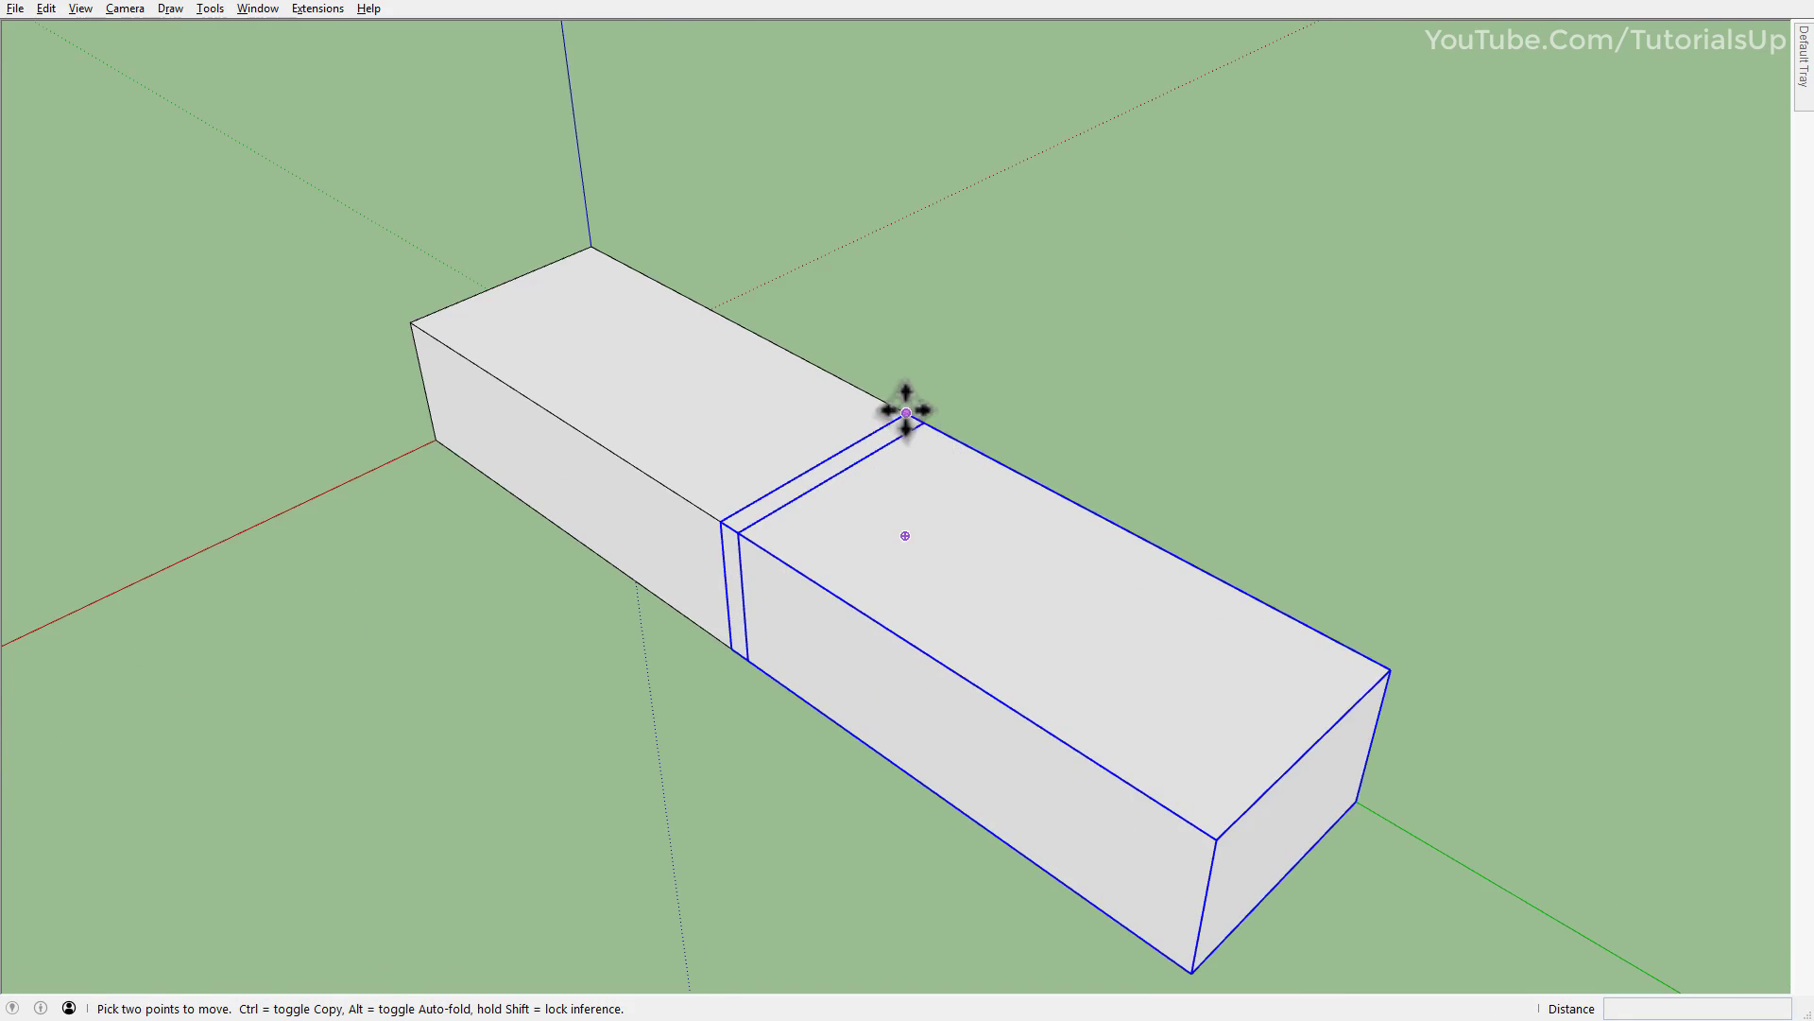
{"action": "key", "text": "ctrl"}
{"action": "left_click", "coordinate": [906, 413]}
{"action": "scroll", "coordinate": [706, 331], "scroll_direction": "down", "scroll_amount": 3}
{"action": "left_click", "coordinate": [1009, 634]}
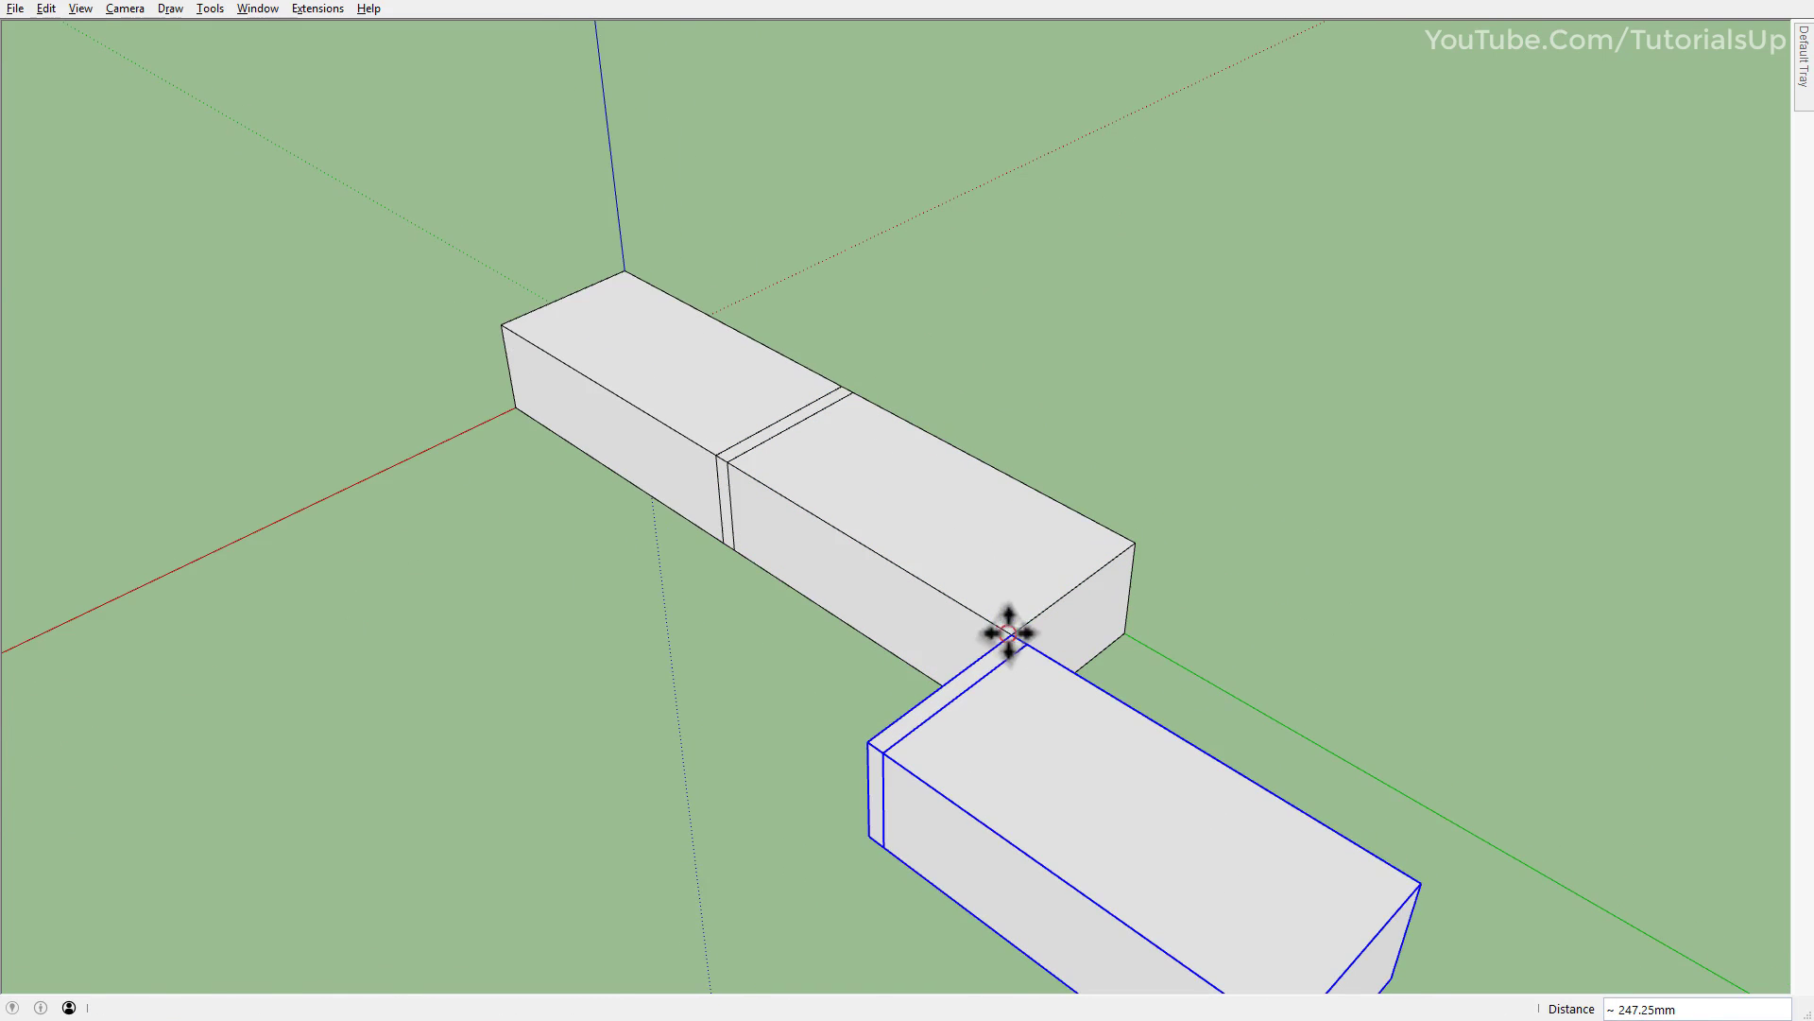
Rotate the copied slab and box about the shared corner so they extend perpendicular to the row, slab against the second box.
{"action": "key", "text": "q"}
{"action": "left_click", "coordinate": [1011, 633]}
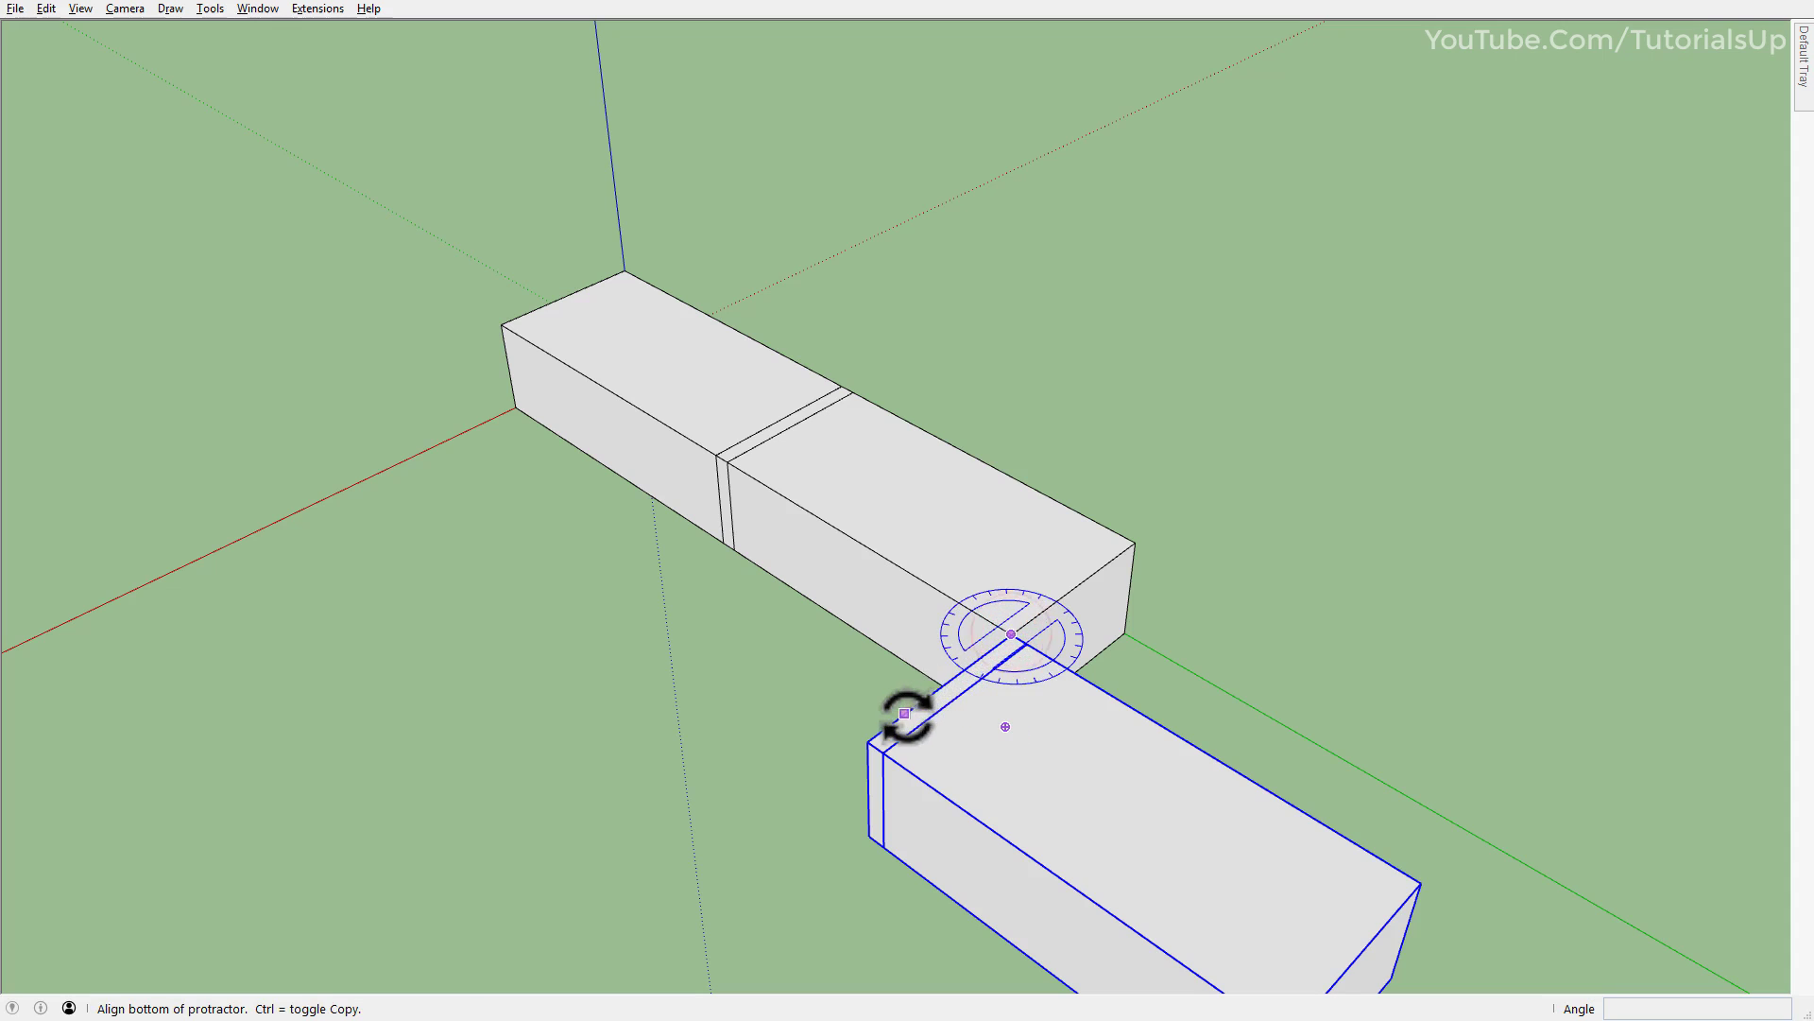
{"action": "left_click", "coordinate": [899, 712]}
{"action": "left_click", "coordinate": [900, 567]}
{"action": "key", "text": "space"}
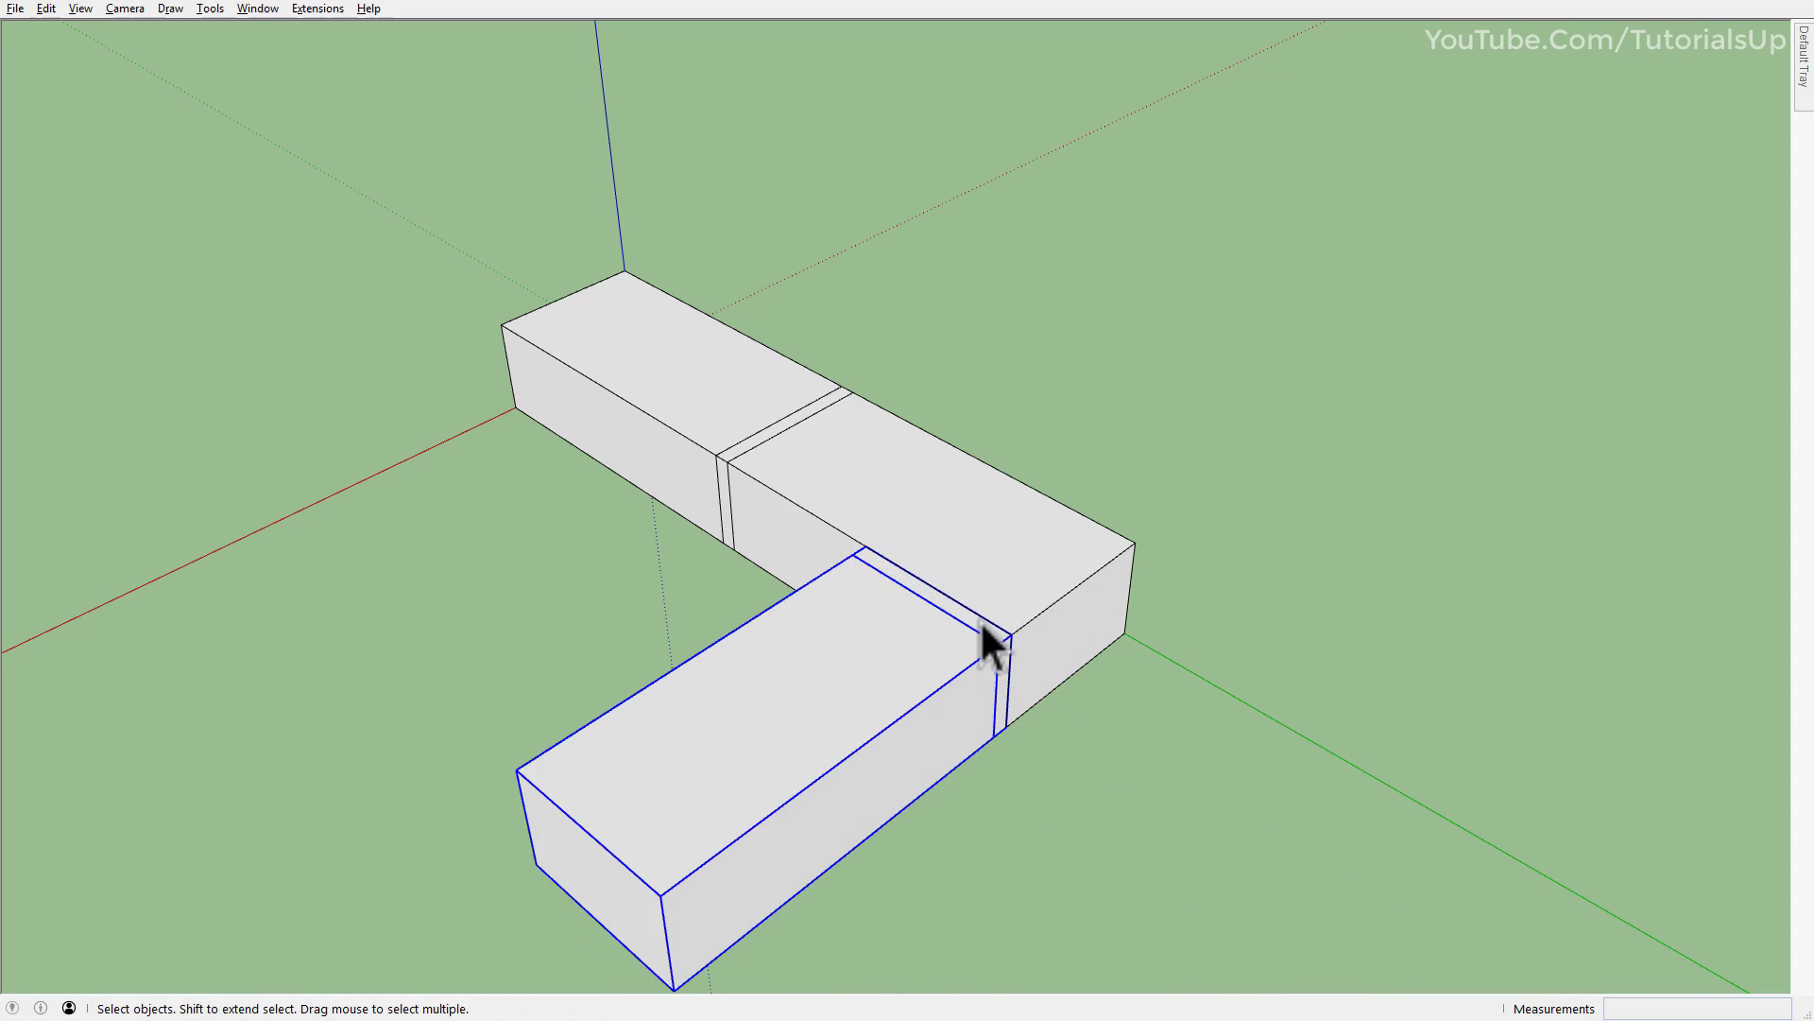
Copy the perpendicular box and slab 337.50 mm along the green axis to the first box's outer corner.
{"action": "key", "text": "m"}
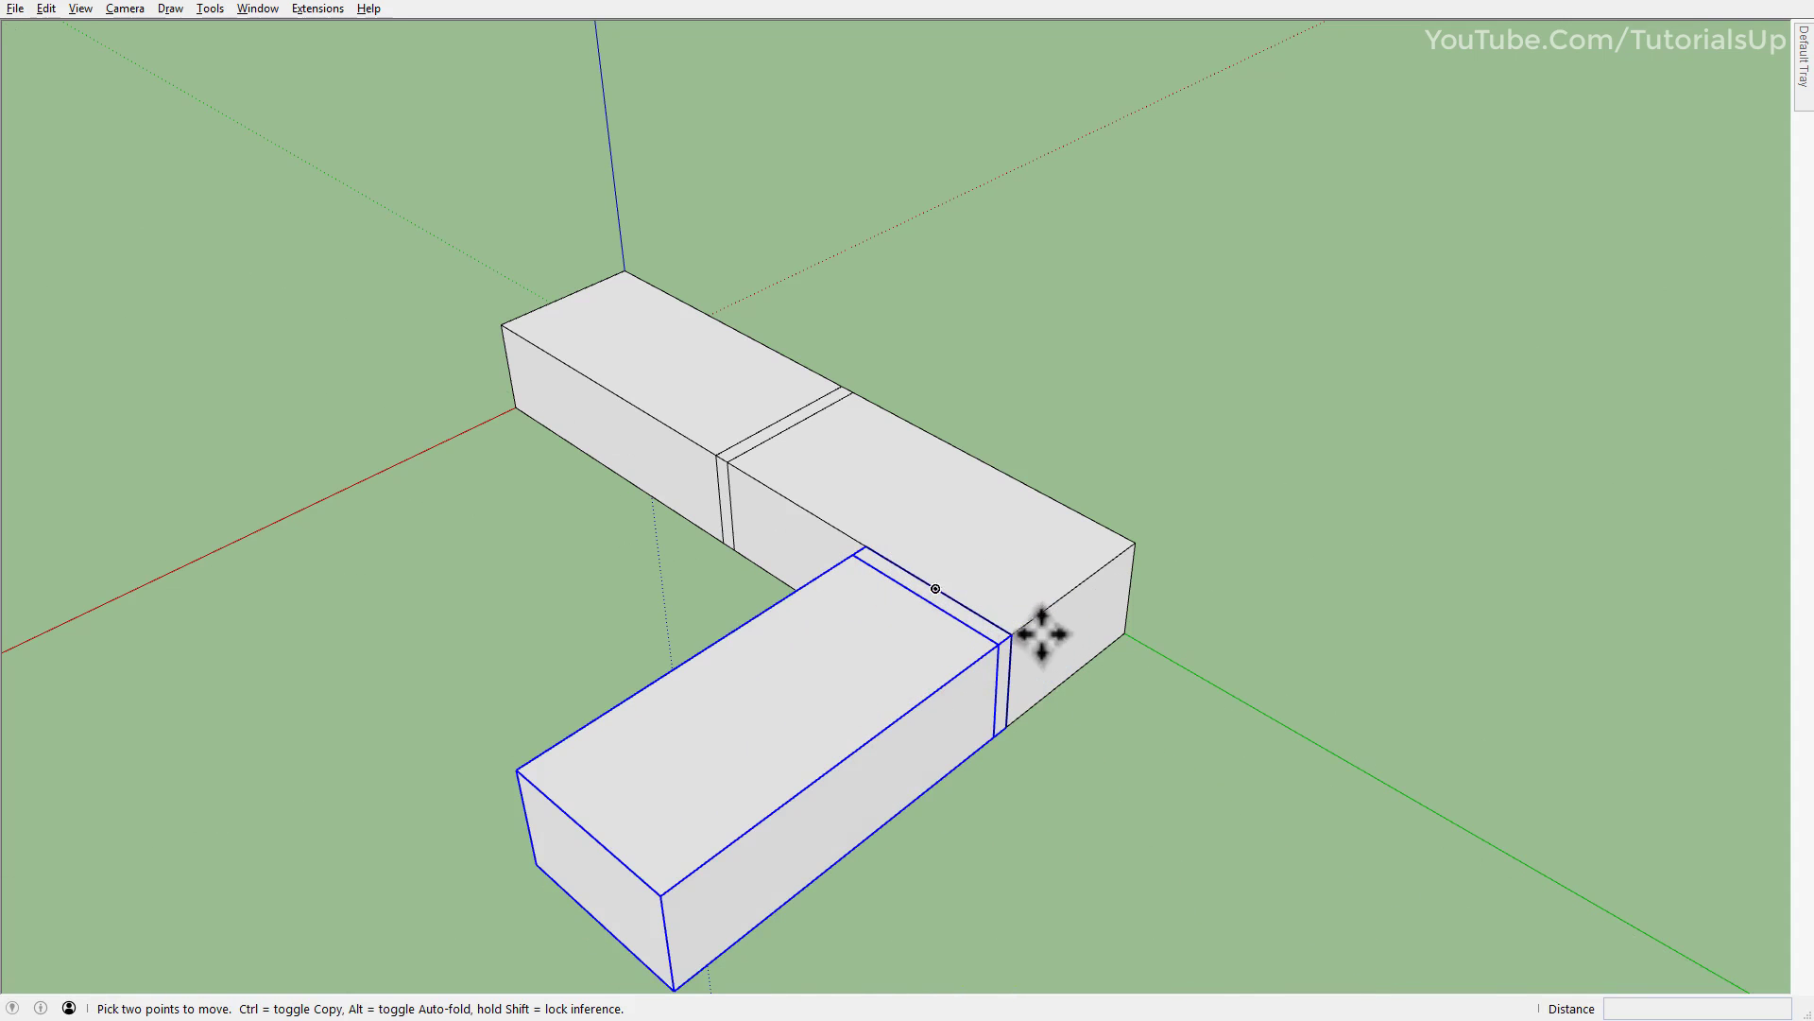
{"action": "left_click", "coordinate": [865, 546]}
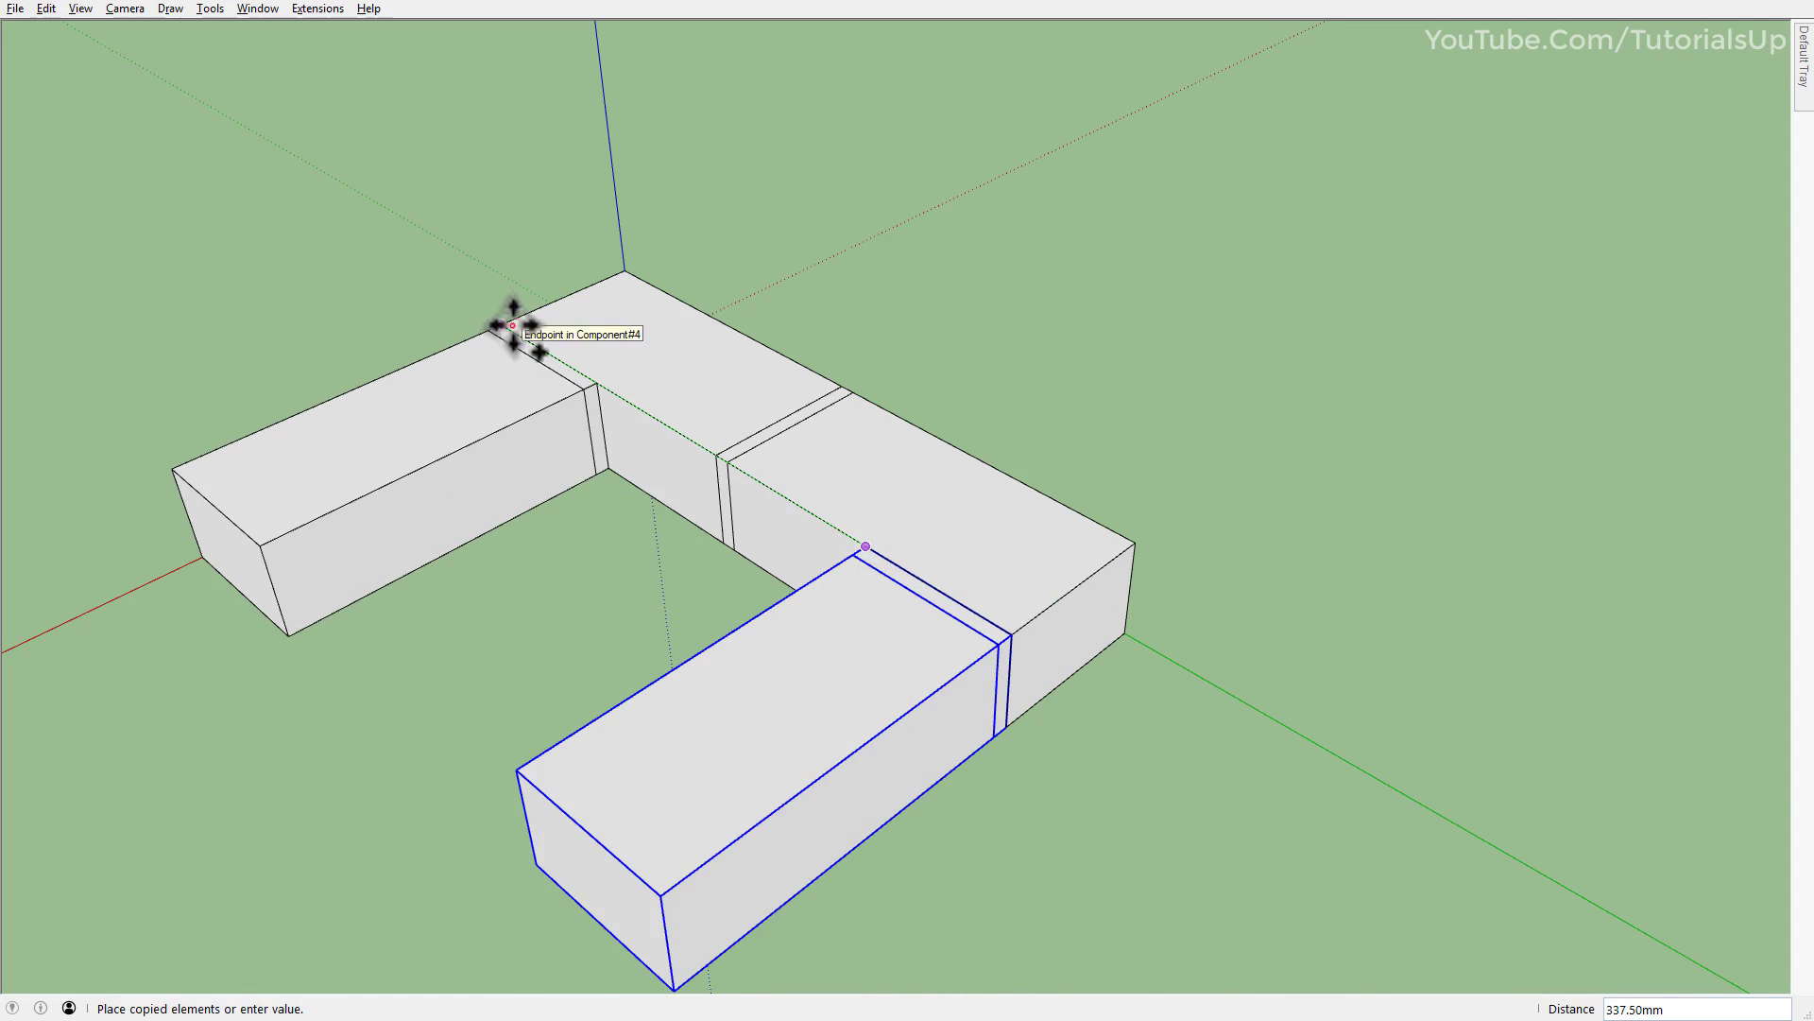
{"action": "left_click", "coordinate": [513, 325]}
Copy the thin slabs of both perpendicular arms onto the arms' free ends.
{"action": "middle_click_drag", "start_coordinate": [923, 680], "coordinate": [754, 568], "text": "shift"}
{"action": "left_click", "coordinate": [931, 550]}
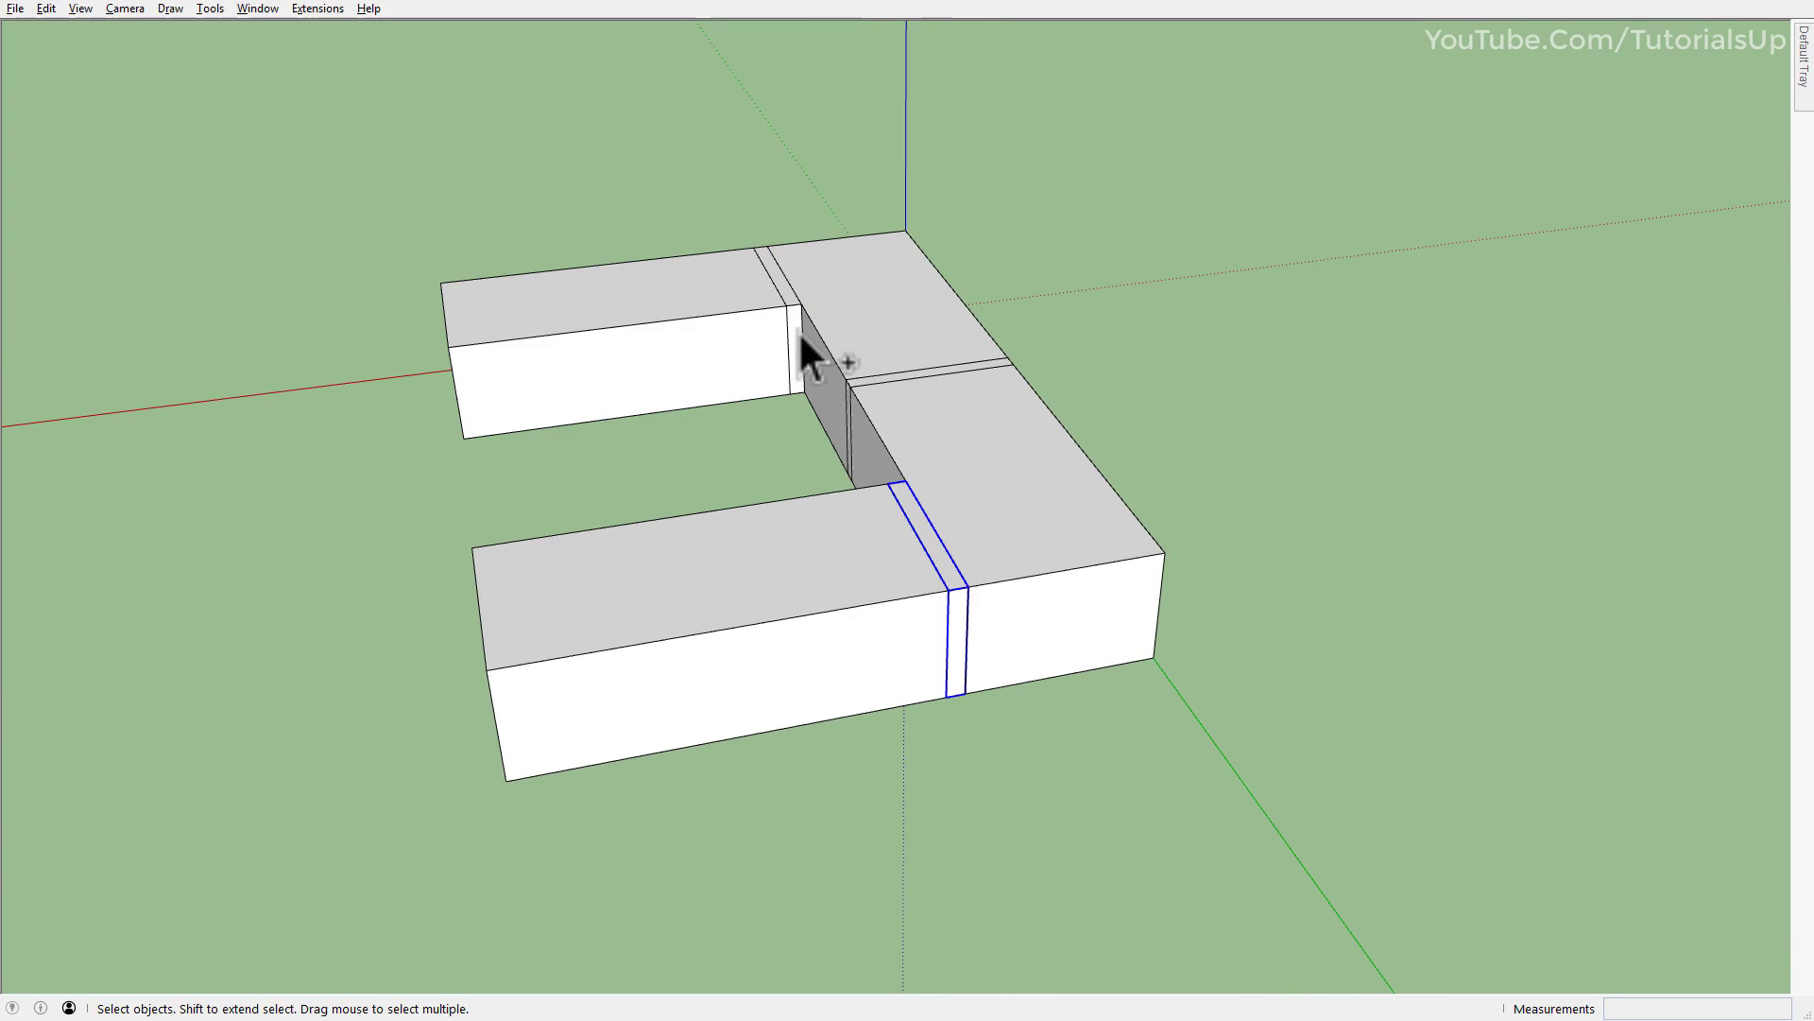
{"action": "left_click", "coordinate": [798, 335], "text": "ctrl"}
{"action": "key", "text": "m"}
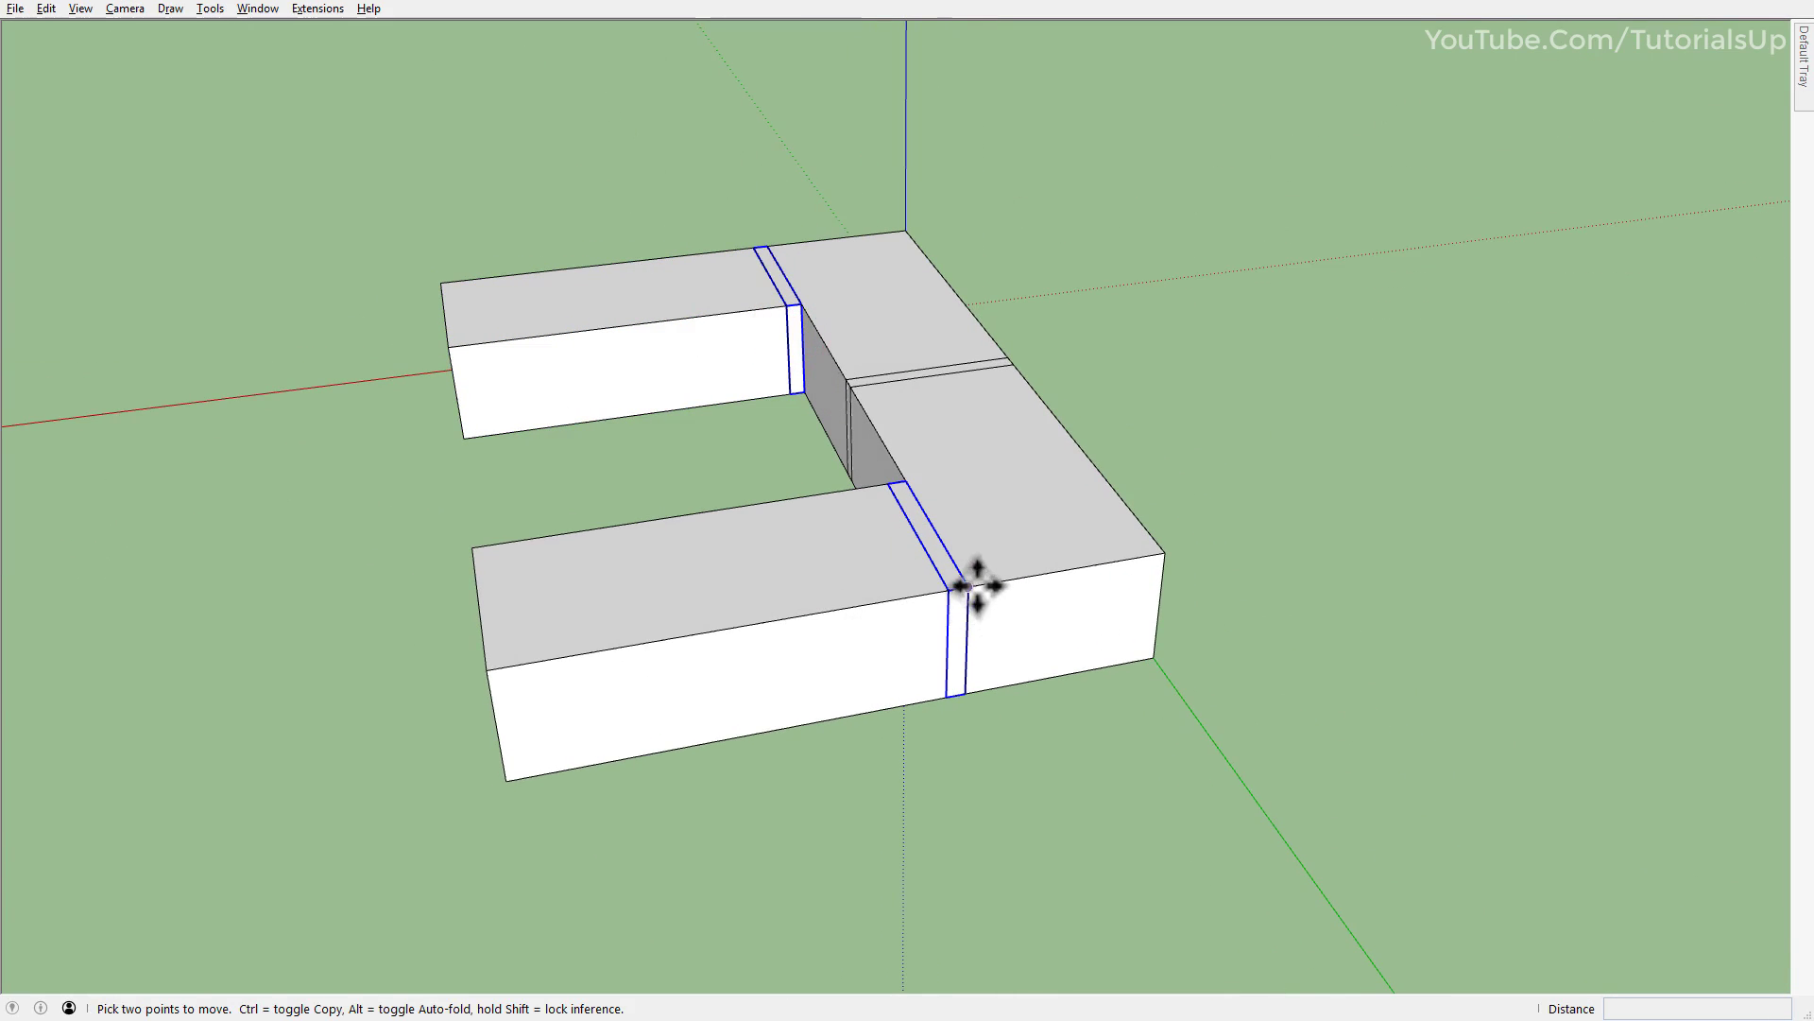
{"action": "left_click", "coordinate": [973, 584]}
{"action": "left_click", "coordinate": [485, 669]}
{"action": "key", "text": "space"}
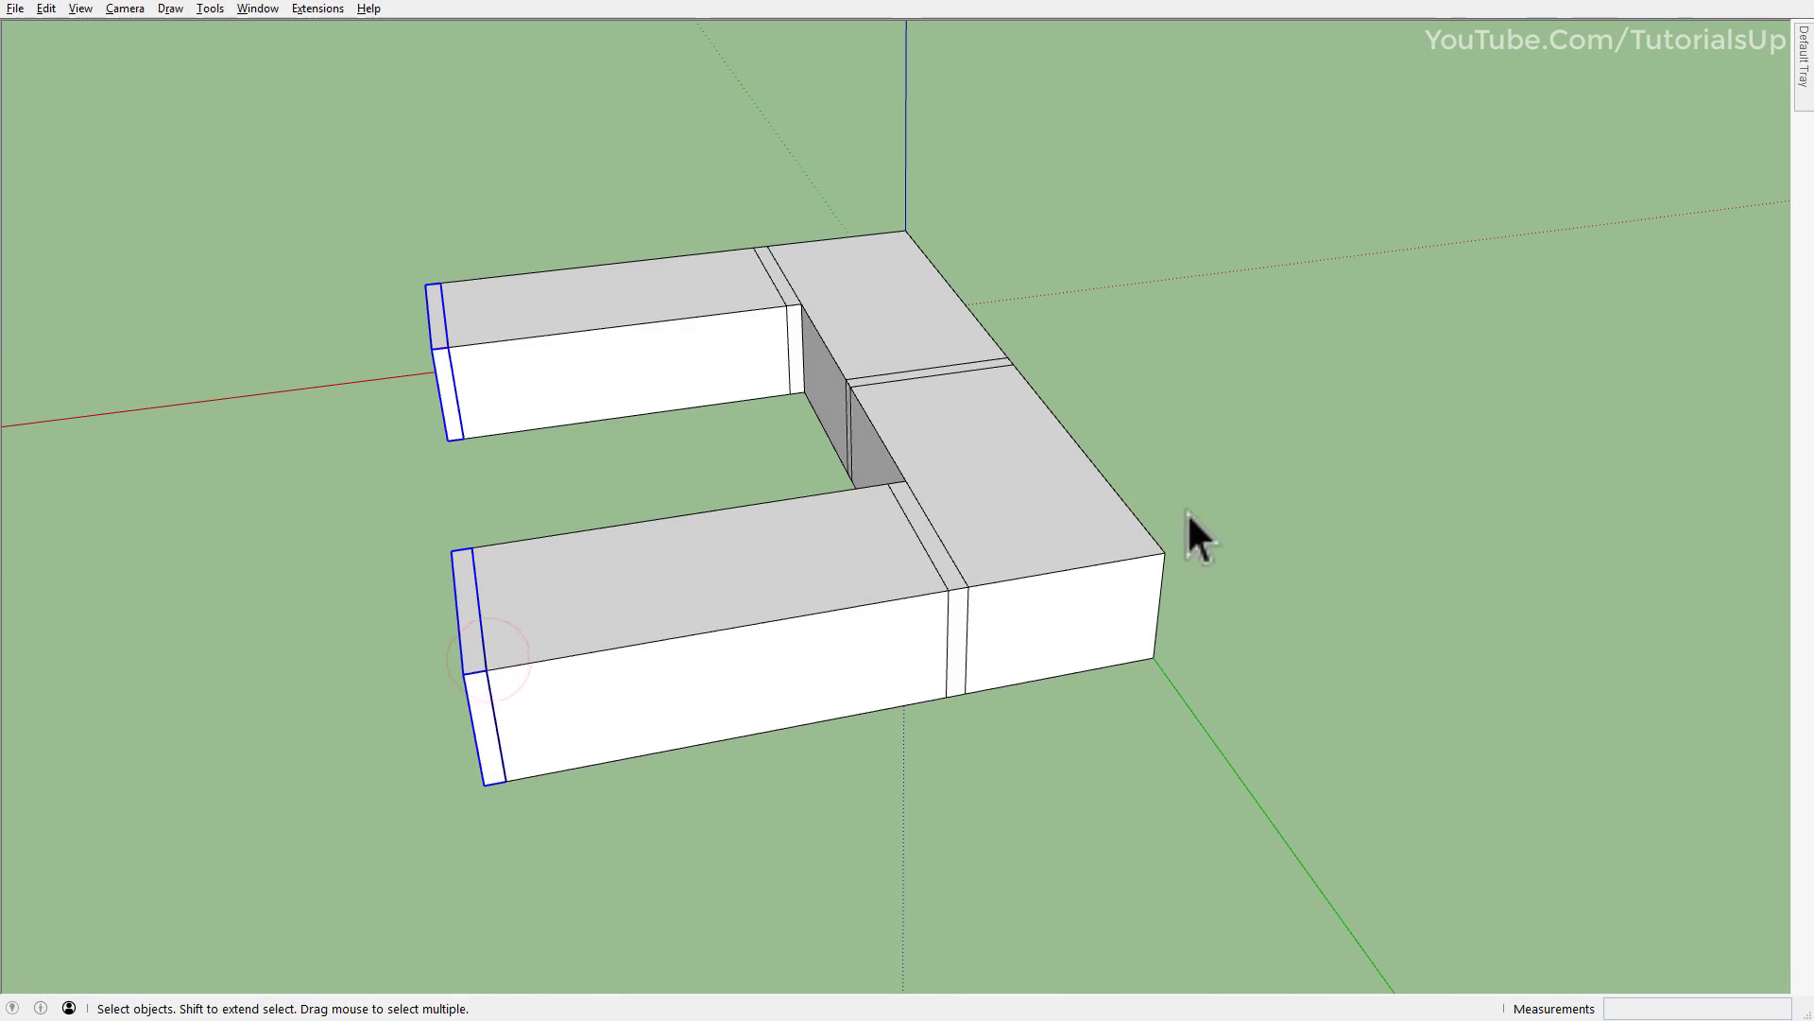
Copy the original two-box row with its slab to the arms' free ends to close the square ring.
{"action": "left_click_drag", "start_coordinate": [973, 283], "coordinate": [965, 285]}
{"action": "key", "text": "m"}
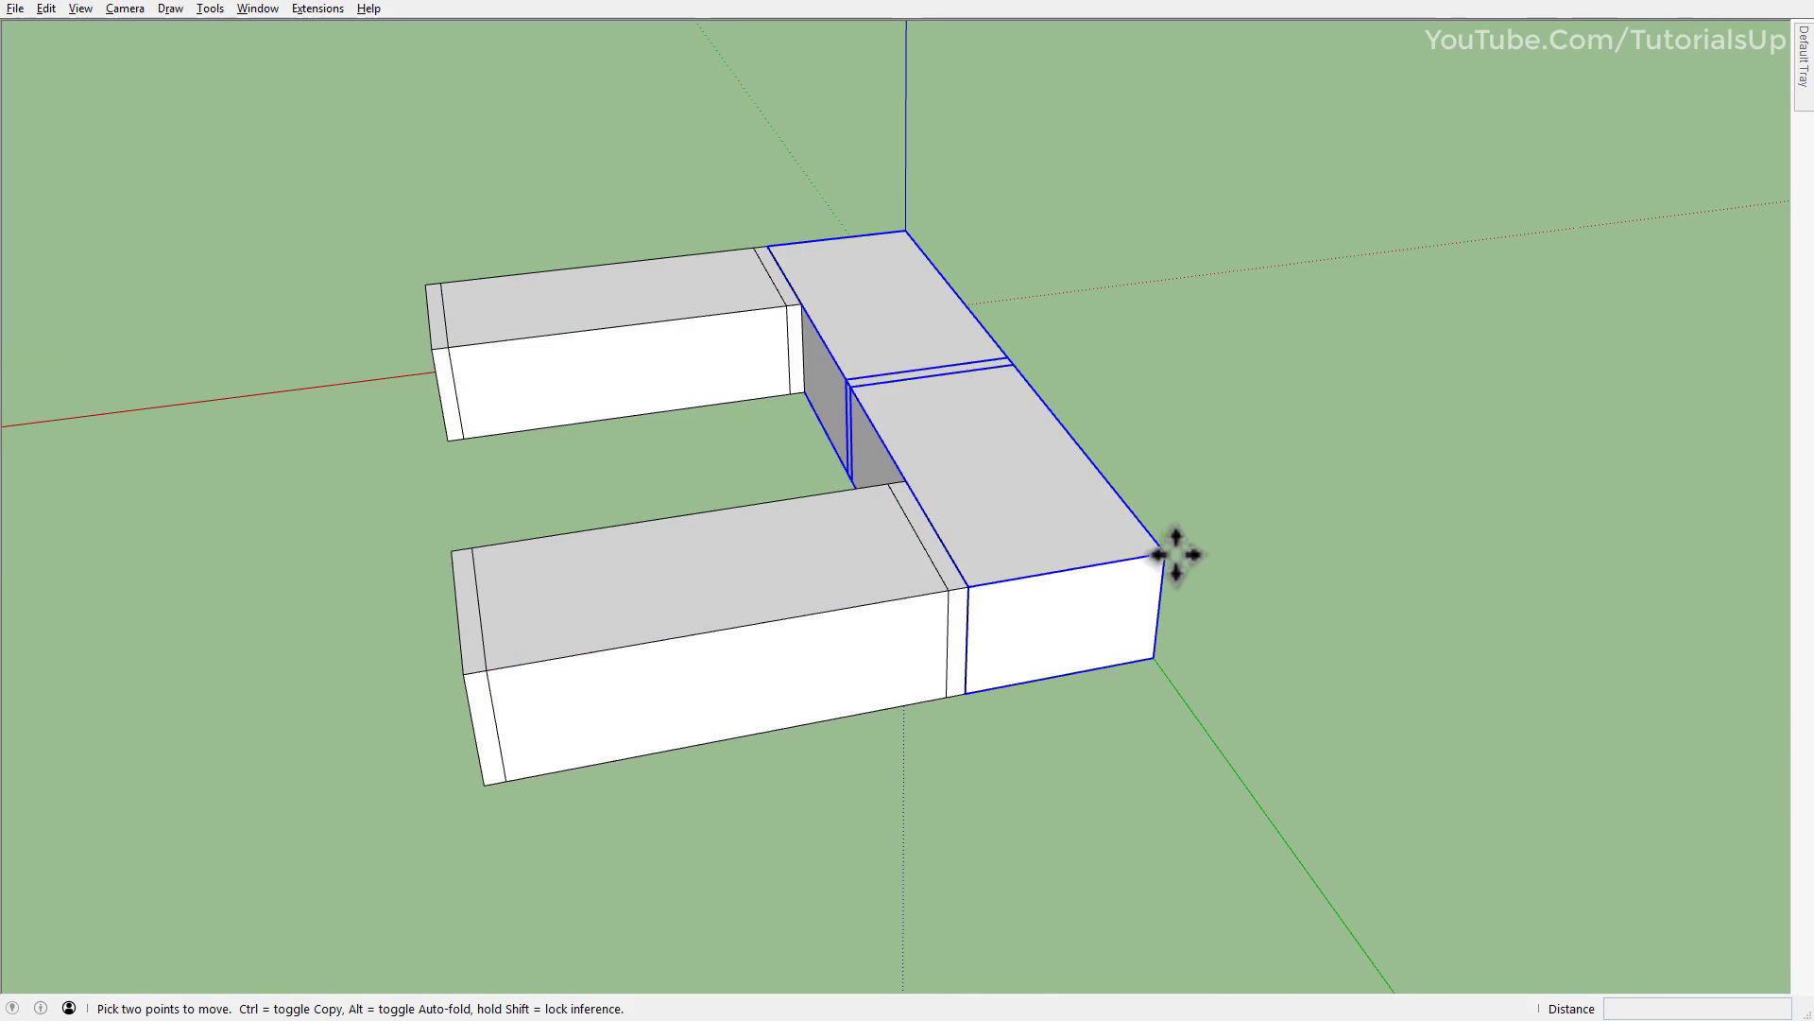
{"action": "left_click", "coordinate": [1167, 553]}
{"action": "left_click", "coordinate": [458, 681]}
{"action": "middle_click_drag", "start_coordinate": [457, 680], "coordinate": [1033, 627]}
{"action": "key", "text": "space"}
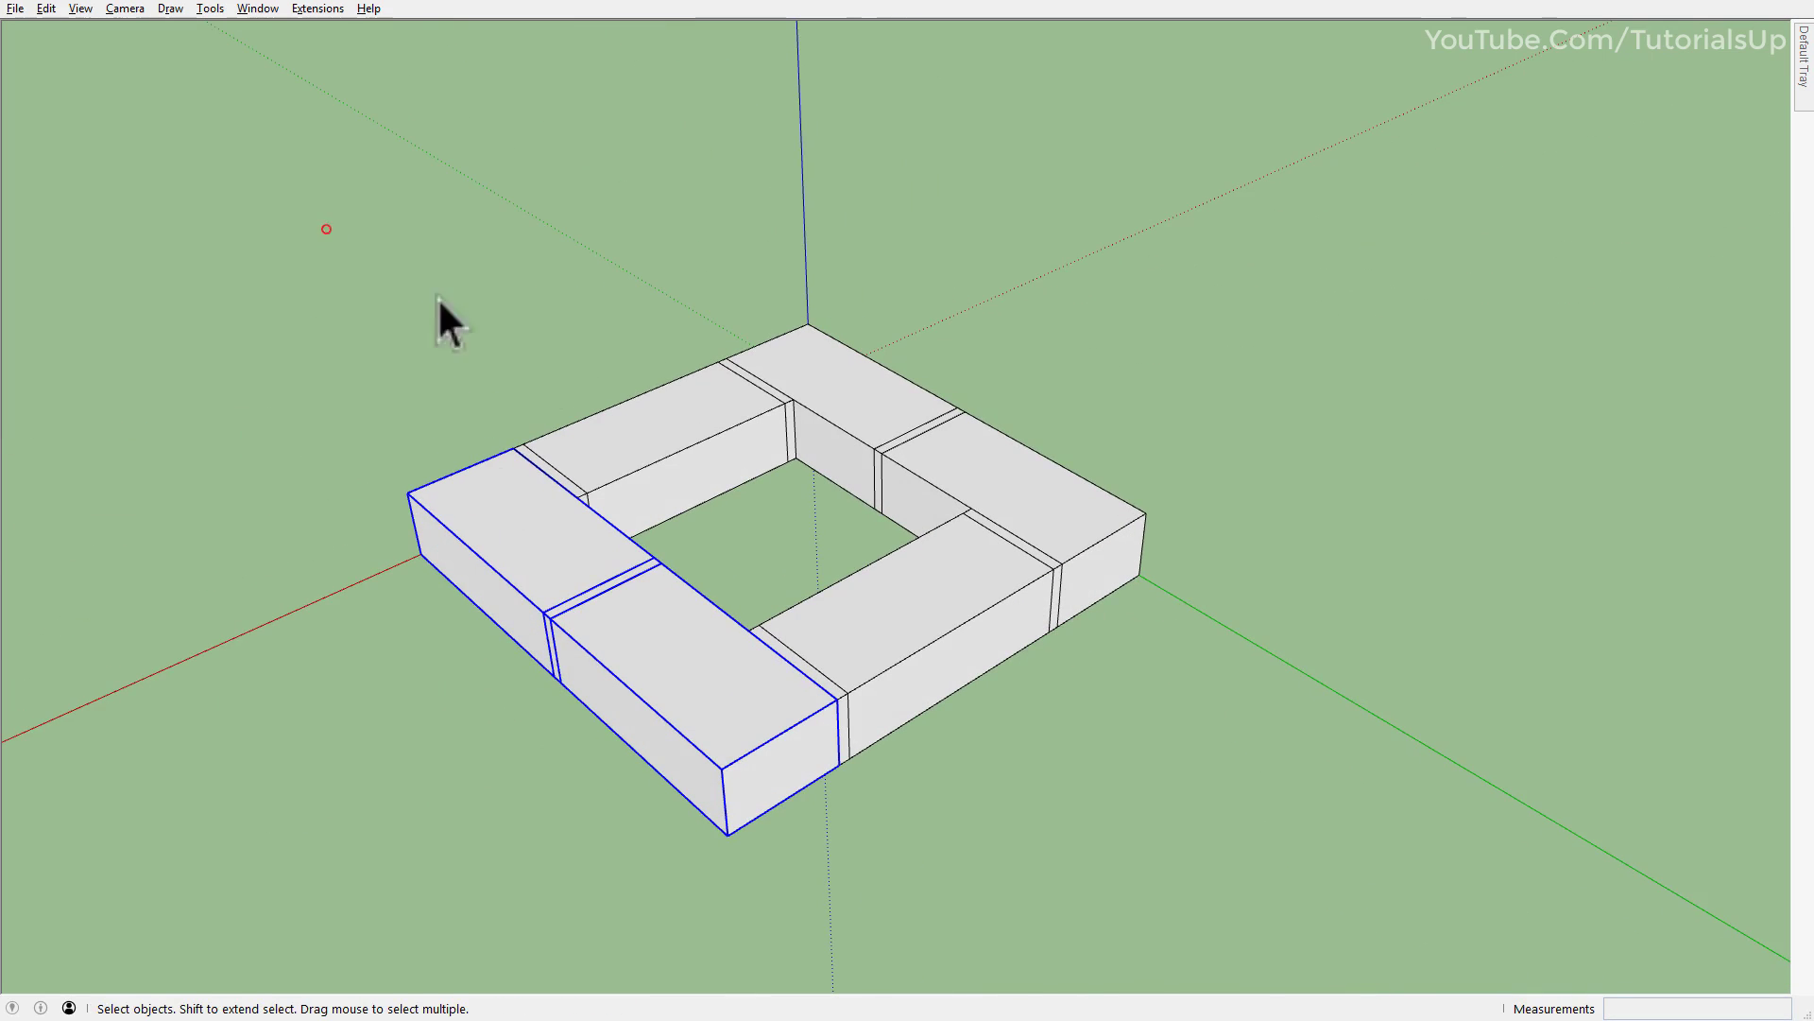
Draw a rectangle between opposite outer corners on the underside of the box ring.
{"action": "left_click_drag", "start_coordinate": [326, 229], "coordinate": [1219, 888]}
{"action": "middle_click_drag", "start_coordinate": [1219, 888], "coordinate": [769, 332]}
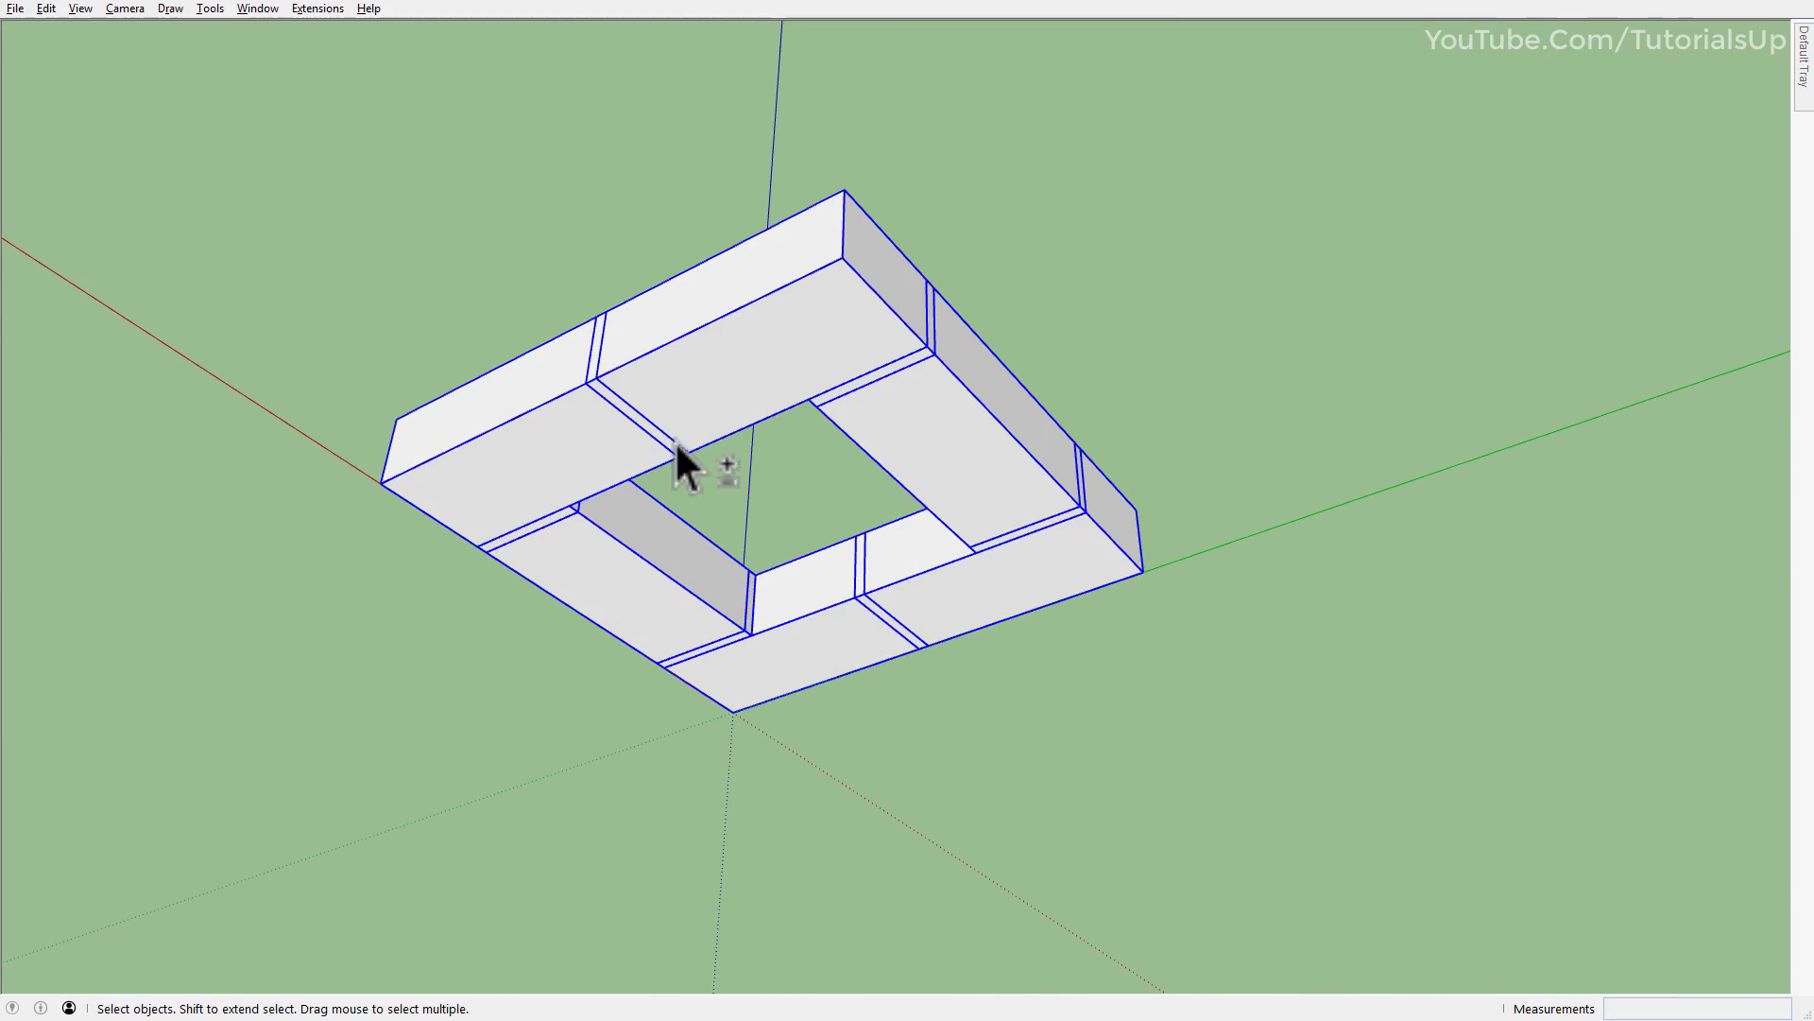
{"action": "key", "text": "r"}
{"action": "left_click", "coordinate": [381, 483]}
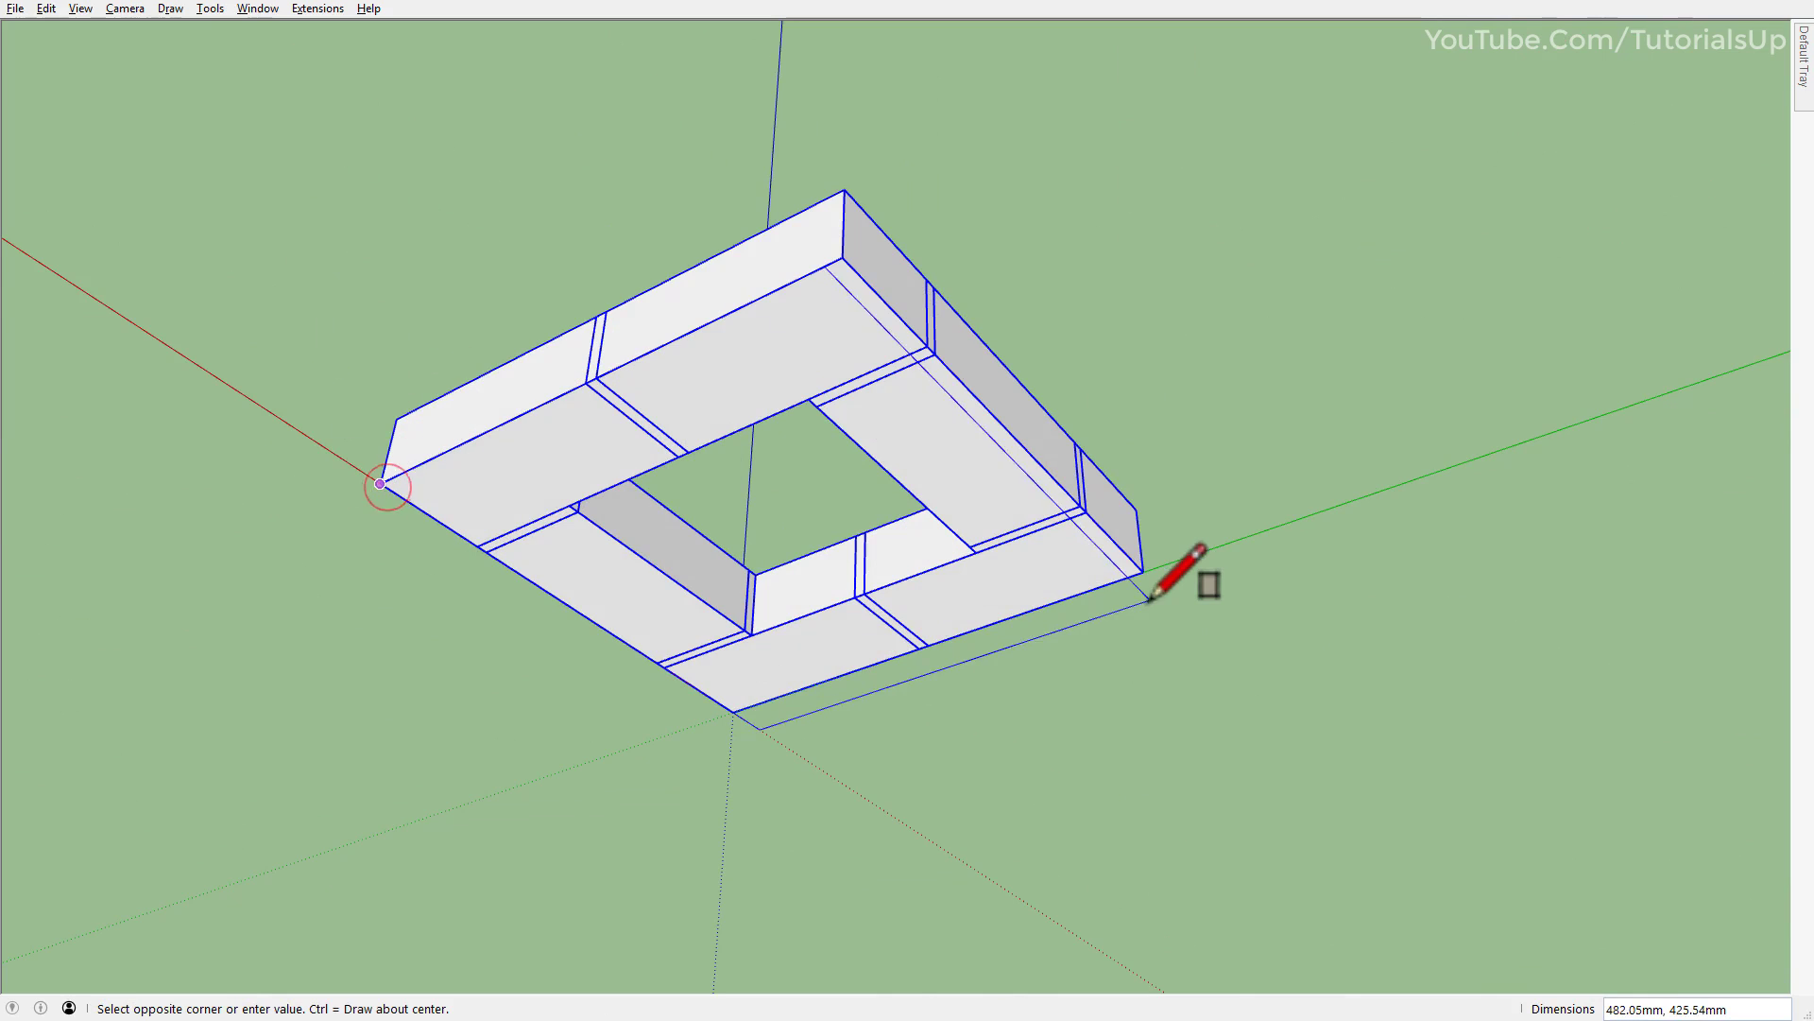
{"action": "left_click", "coordinate": [1143, 571]}
{"action": "scroll", "coordinate": [815, 508], "scroll_direction": "up", "scroll_amount": 2}
Offset the underside face's outline inward to the ring's inner corner and delete the centre face.
{"action": "key", "text": "space"}
{"action": "left_click", "coordinate": [855, 496]}
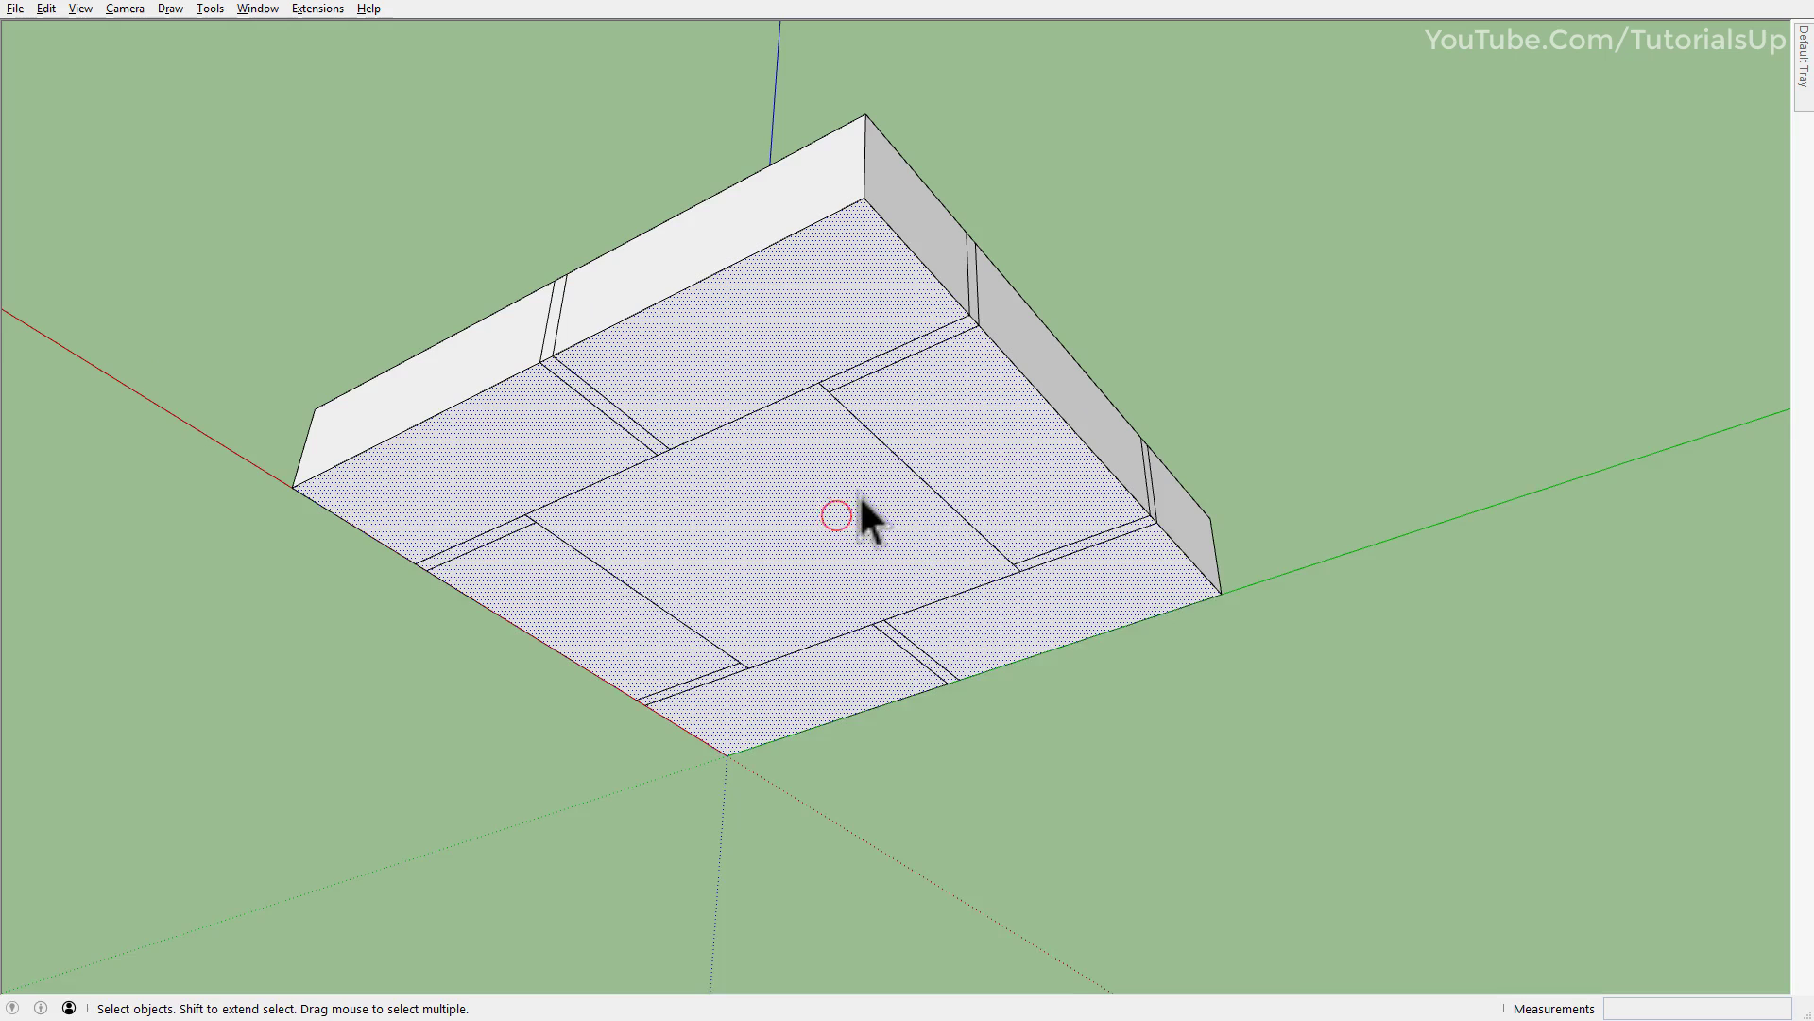
{"action": "scroll", "coordinate": [879, 486], "scroll_direction": "up", "scroll_amount": 1}
{"action": "left_click", "coordinate": [1060, 397]}
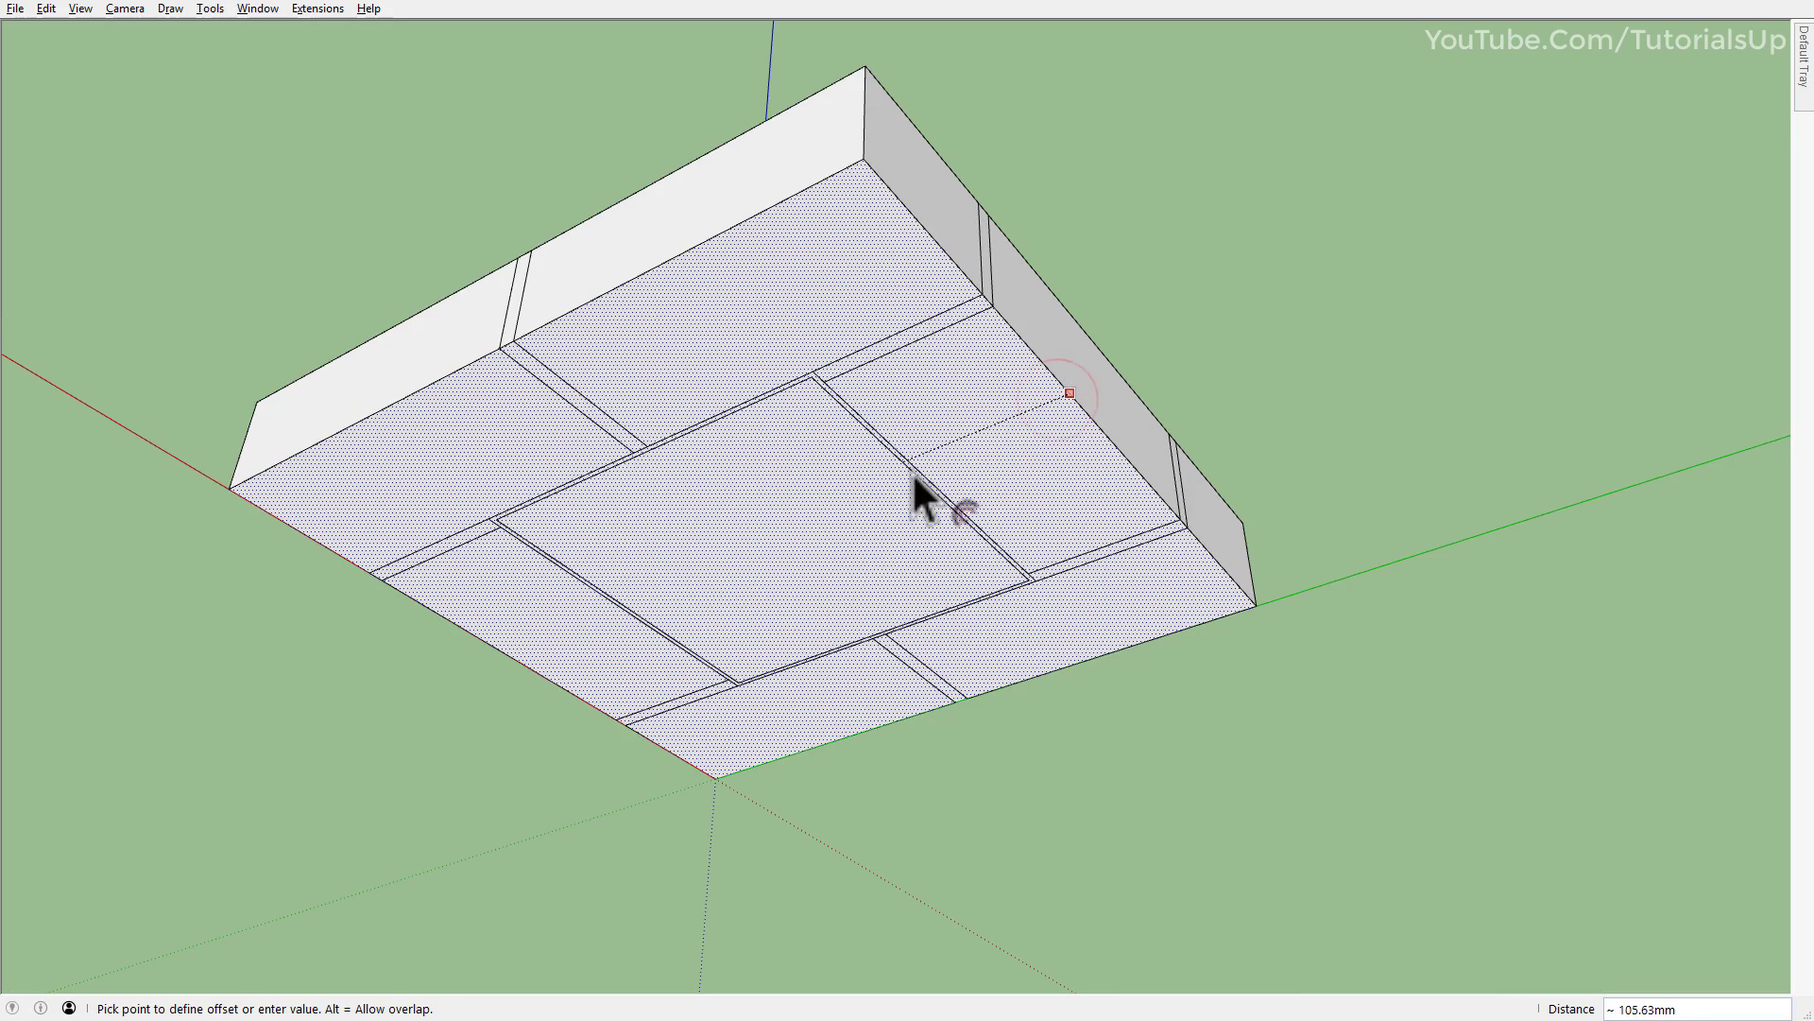
{"action": "left_click", "coordinate": [824, 389]}
{"action": "key", "text": "space"}
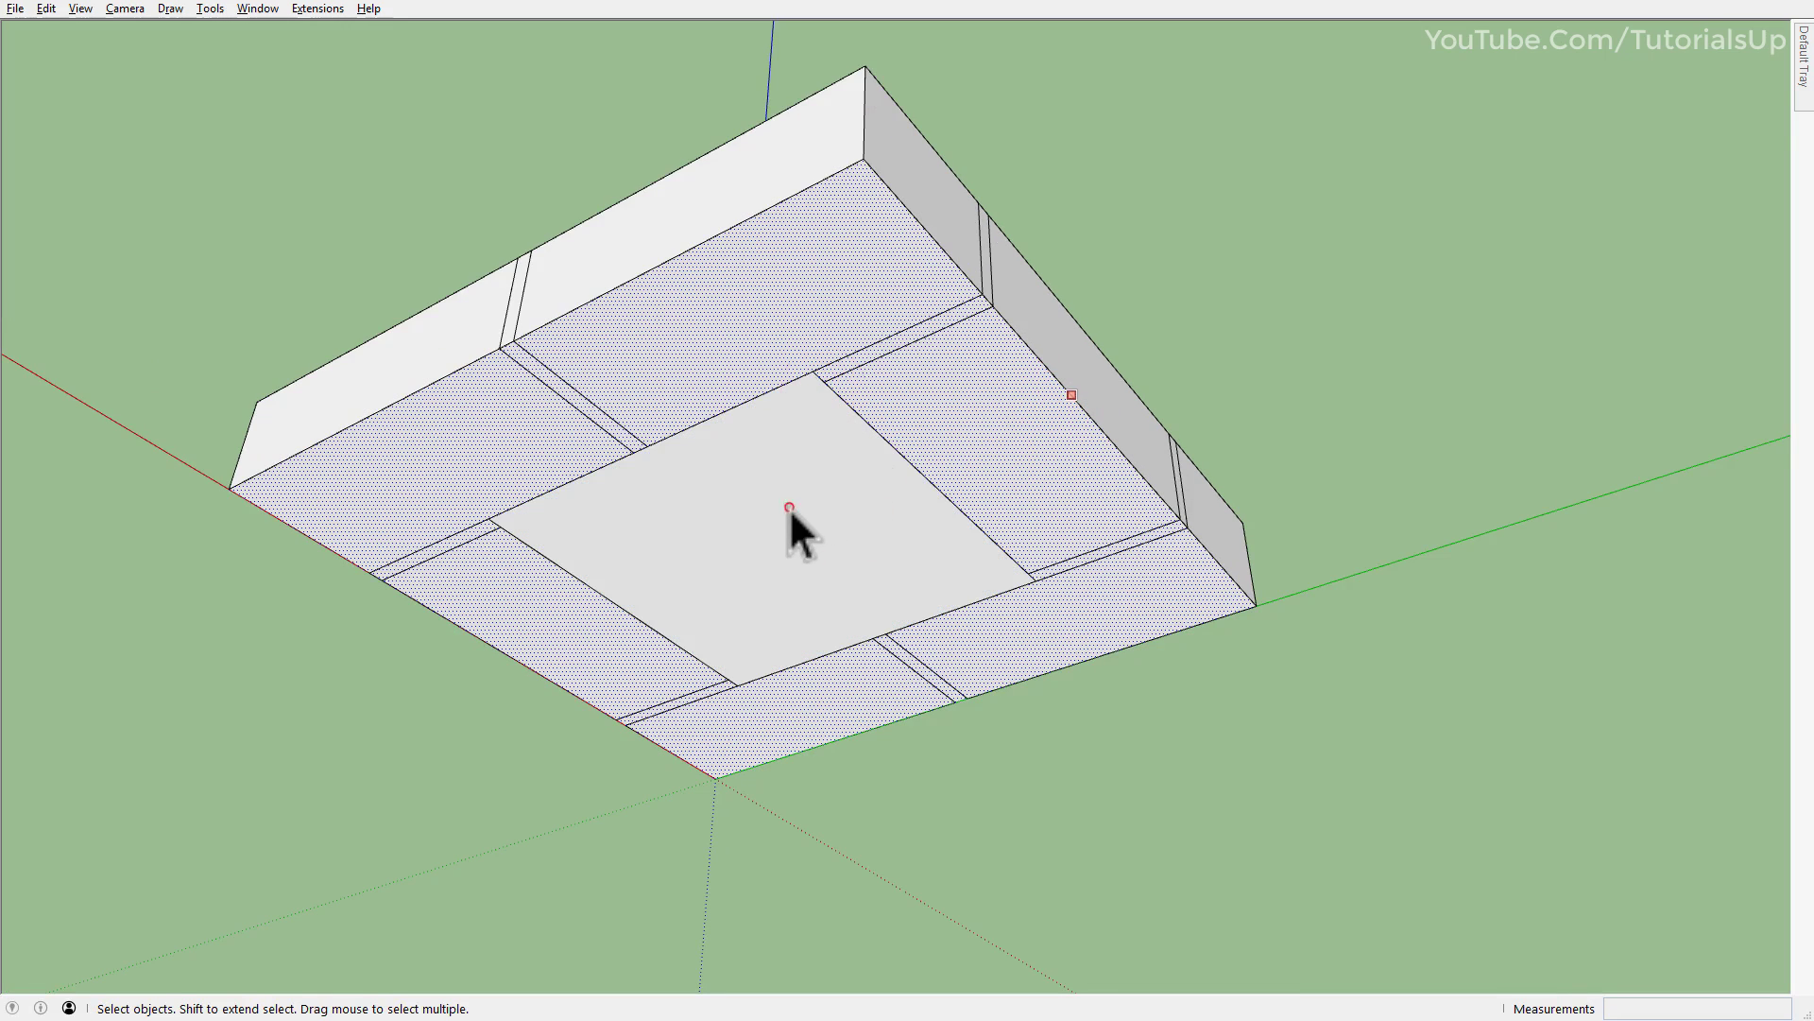
{"action": "left_click", "coordinate": [797, 509]}
{"action": "key", "text": "Delete"}
Extrude the ring-shaped underside face downward 10 mm.
{"action": "key", "text": "p"}
{"action": "left_click", "coordinate": [1030, 463]}
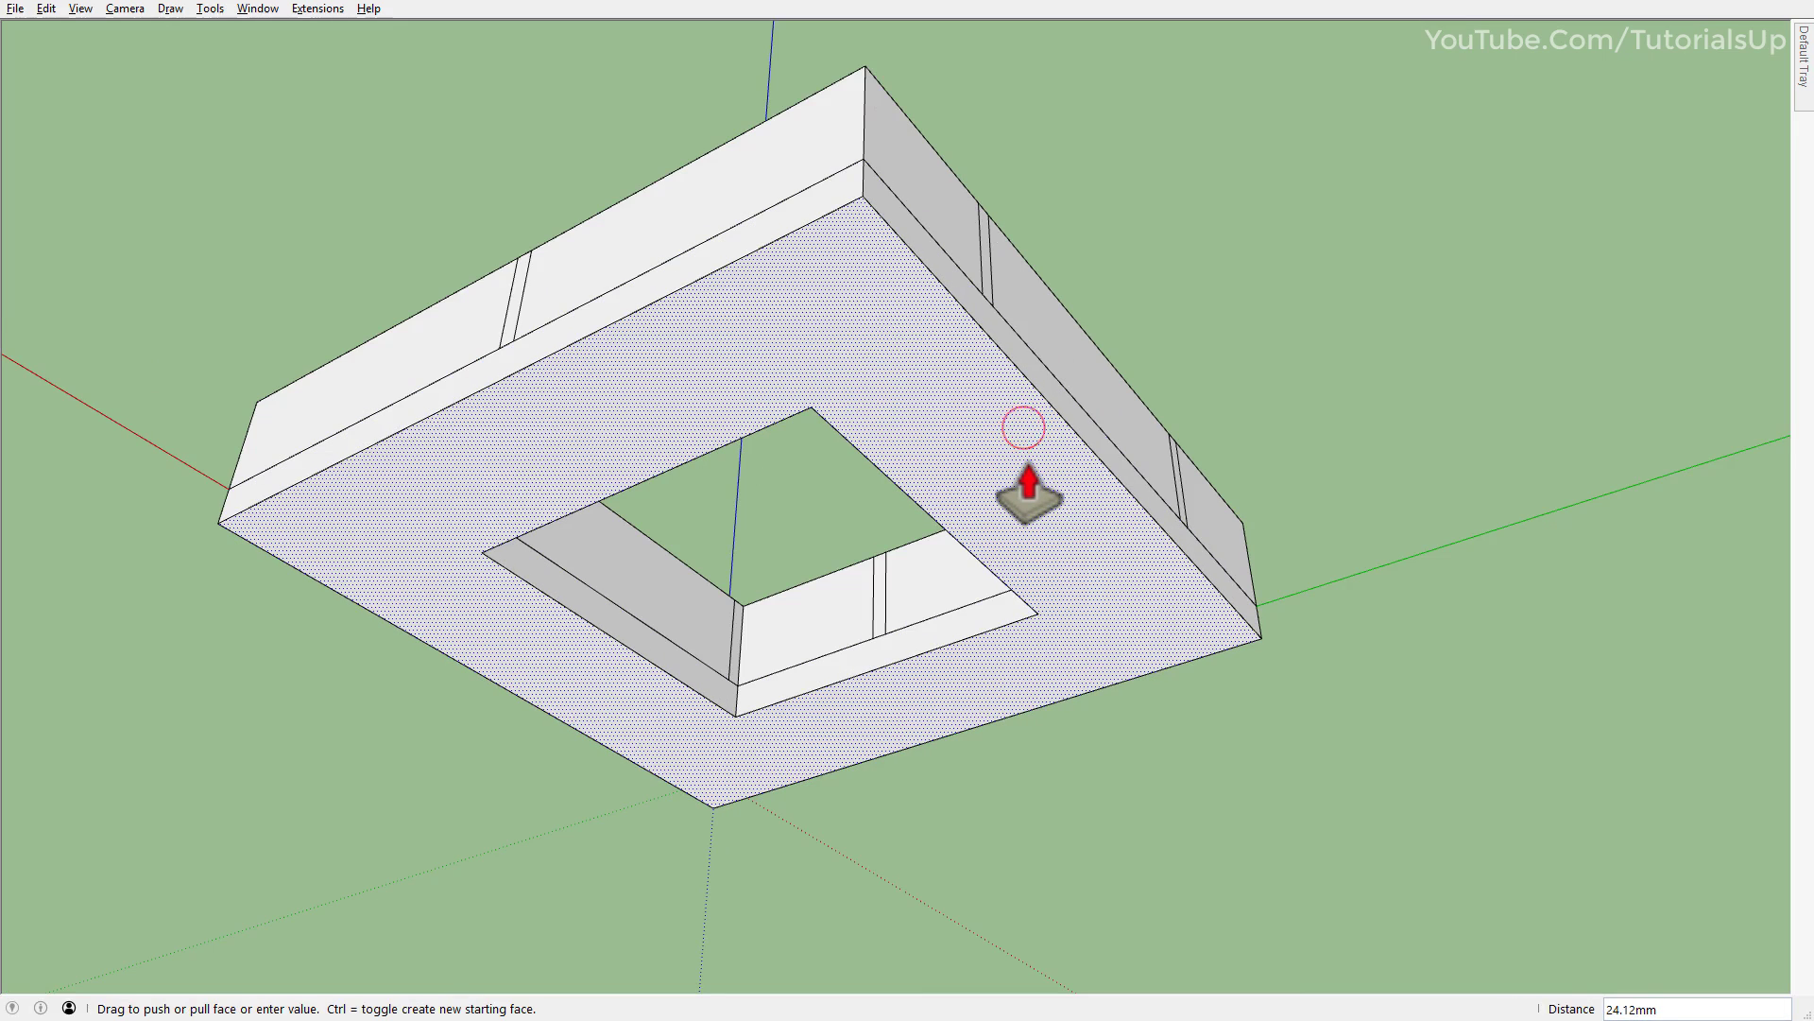
{"action": "type", "text": "10"}
{"action": "key", "text": "Return"}
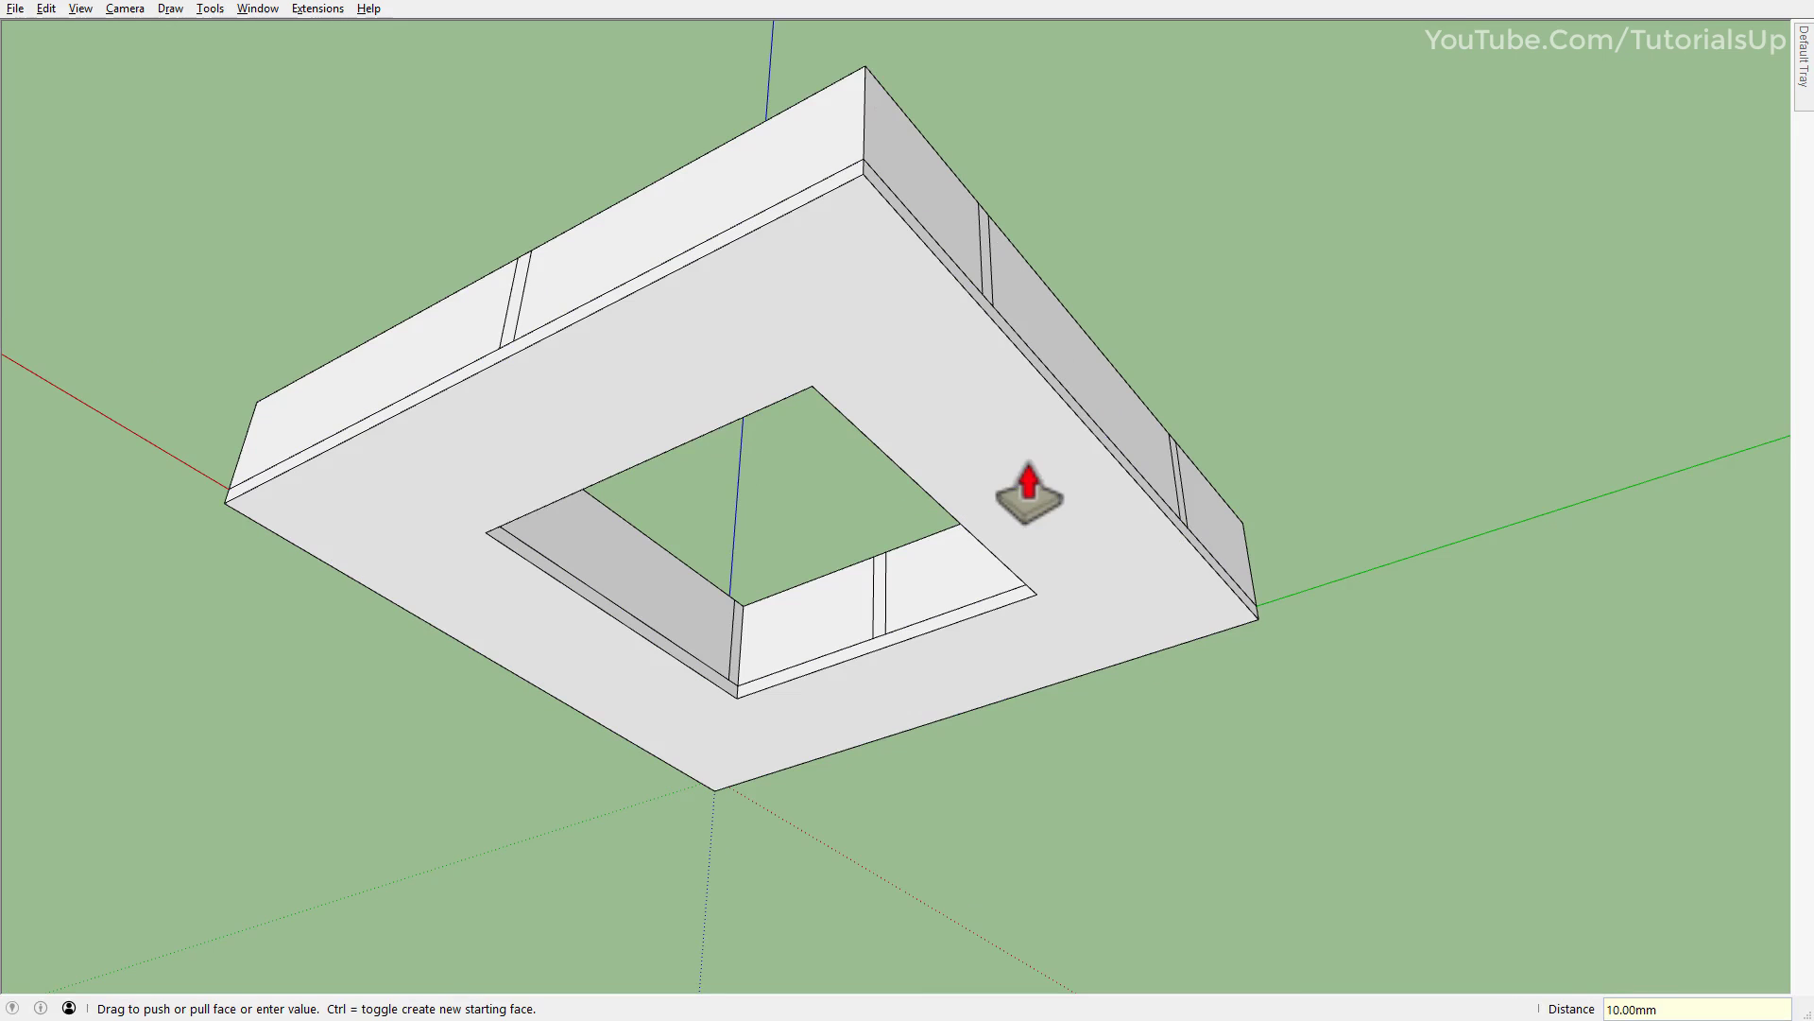
Group the whole 10 mm base ring and convert it into a component with the default settings.
{"action": "key", "text": "space"}
{"action": "triple_click", "coordinate": [928, 399]}
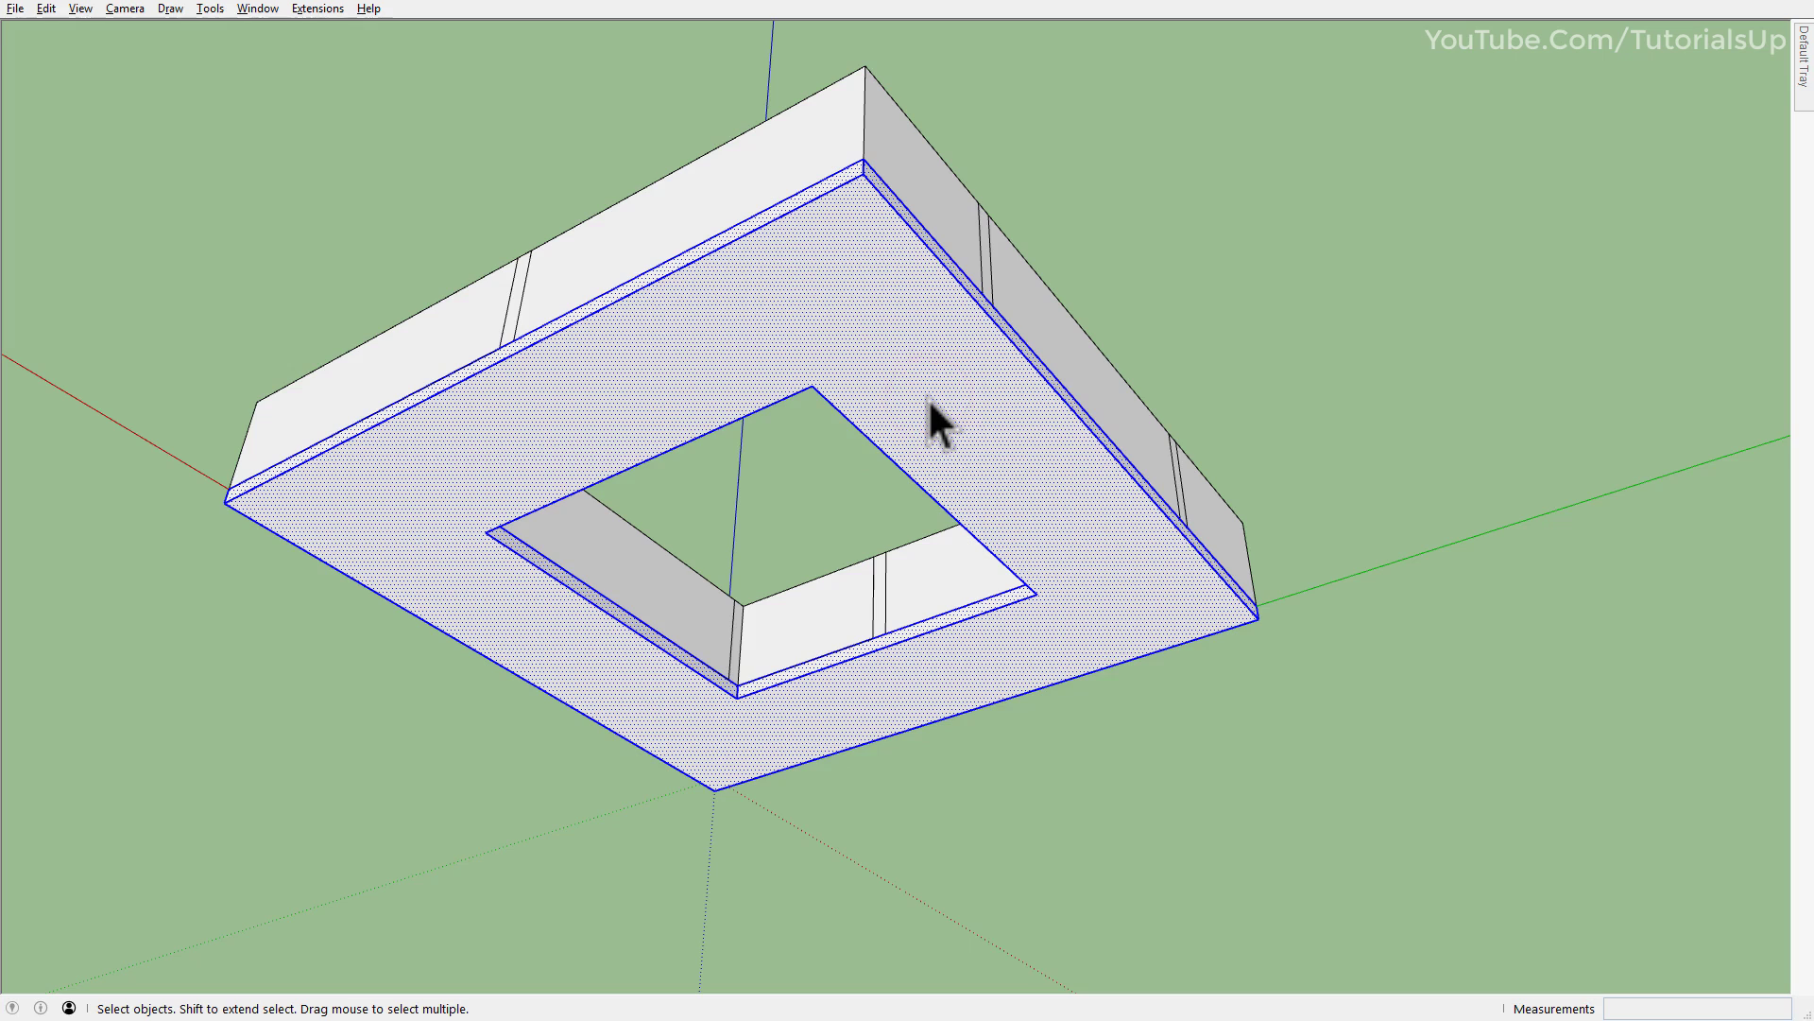
{"action": "key", "text": "ctrl+g"}
{"action": "right_click", "coordinate": [929, 400]}
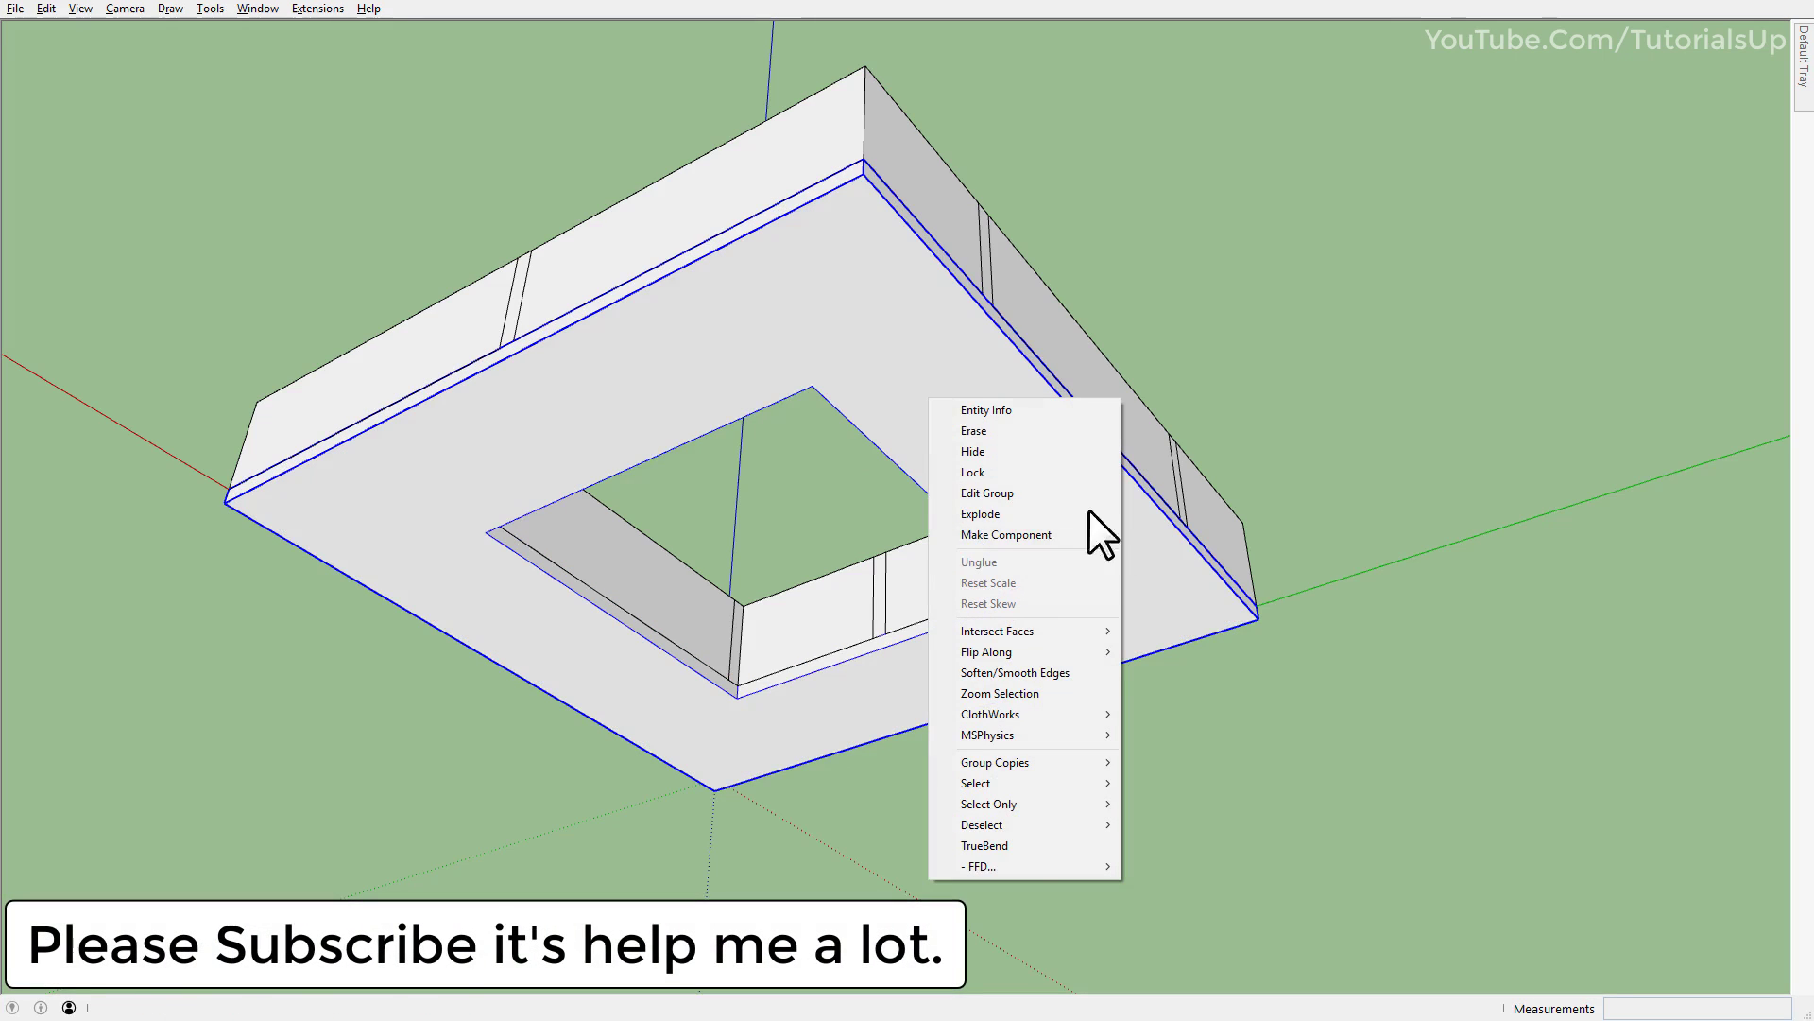
{"action": "left_click", "coordinate": [1081, 535]}
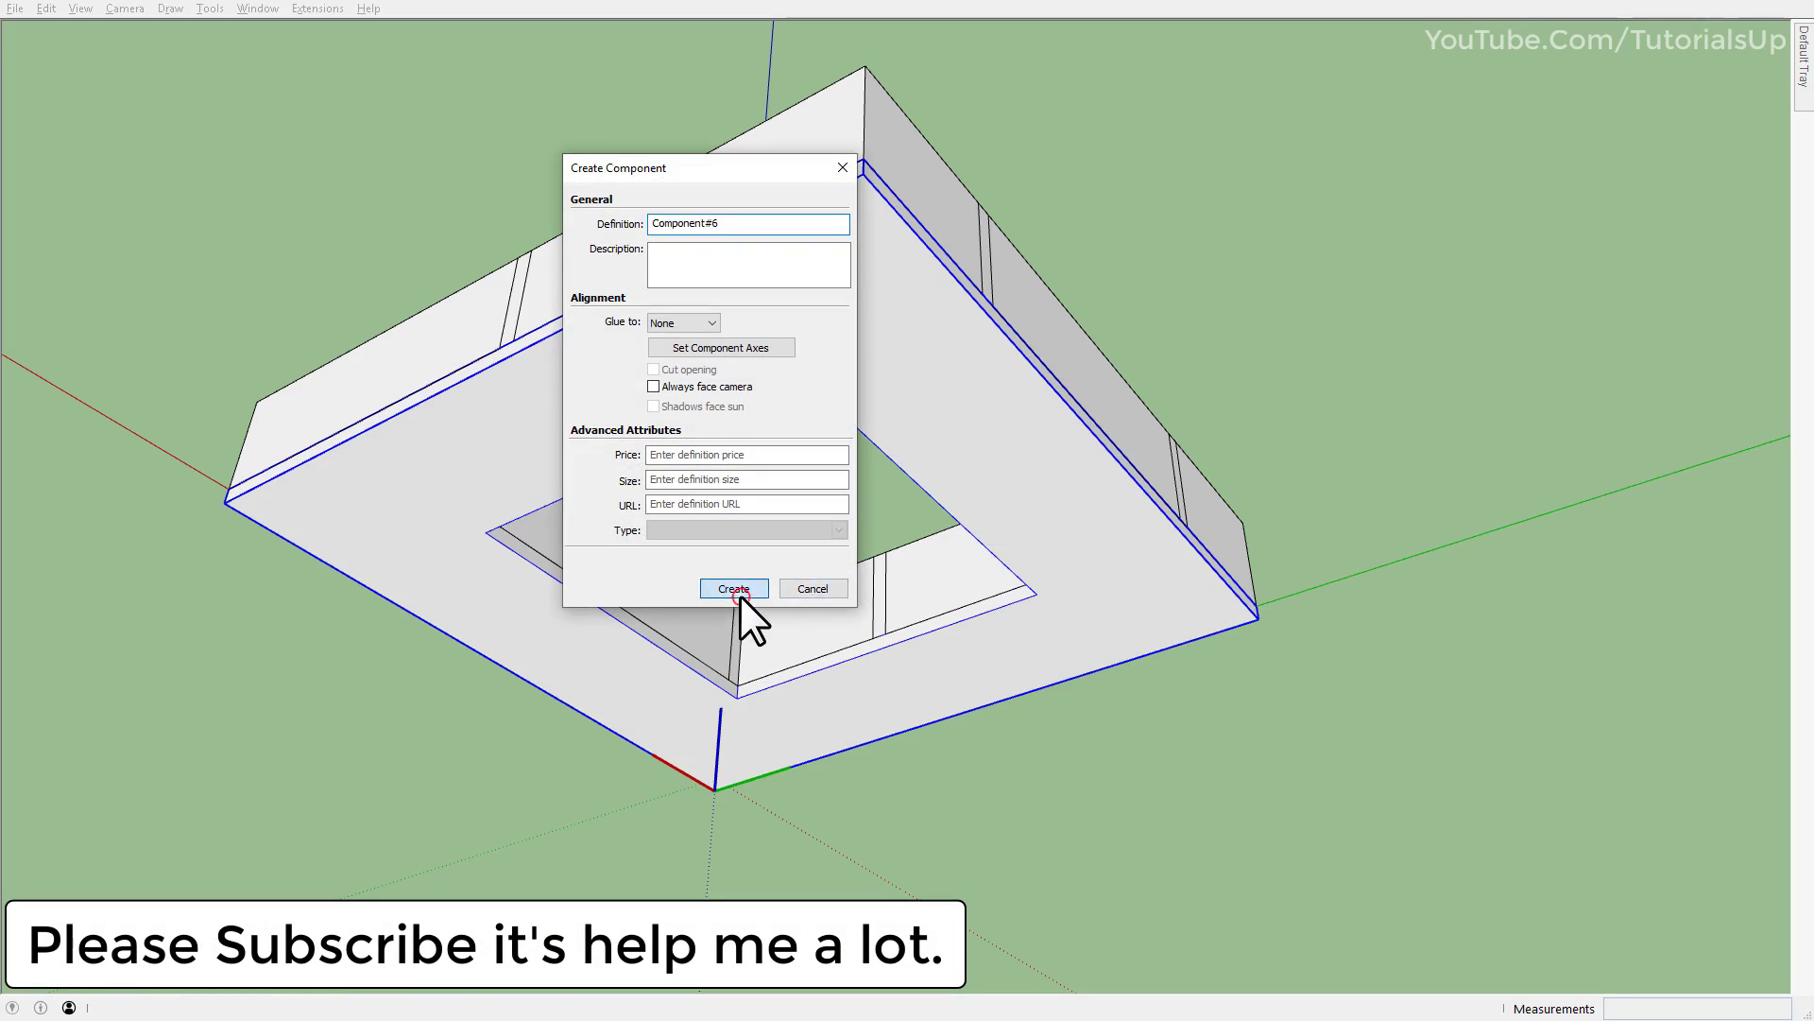
{"action": "left_click", "coordinate": [740, 594]}
Draw a line across the column's inner opening, joining the midpoints of two opposite inner edges of the mortar bed.
{"action": "mouse_move", "coordinate": [860, 397]}
{"action": "middle_mouse_down"}
{"action": "mouse_move", "coordinate": [741, 859]}
{"action": "mouse_move", "coordinate": [831, 794]}
{"action": "mouse_move", "coordinate": [842, 898]}
{"action": "mouse_move", "coordinate": [857, 655]}
{"action": "mouse_move", "coordinate": [1244, 494]}
{"action": "mouse_move", "coordinate": [842, 365]}
{"action": "mouse_move", "coordinate": [939, 697]}
{"action": "mouse_move", "coordinate": [1301, 677]}
{"action": "mouse_move", "coordinate": [1349, 526]}
{"action": "middle_mouse_up"}
{"action": "scroll", "coordinate": [993, 668], "scroll_direction": "up", "scroll_amount": 5}
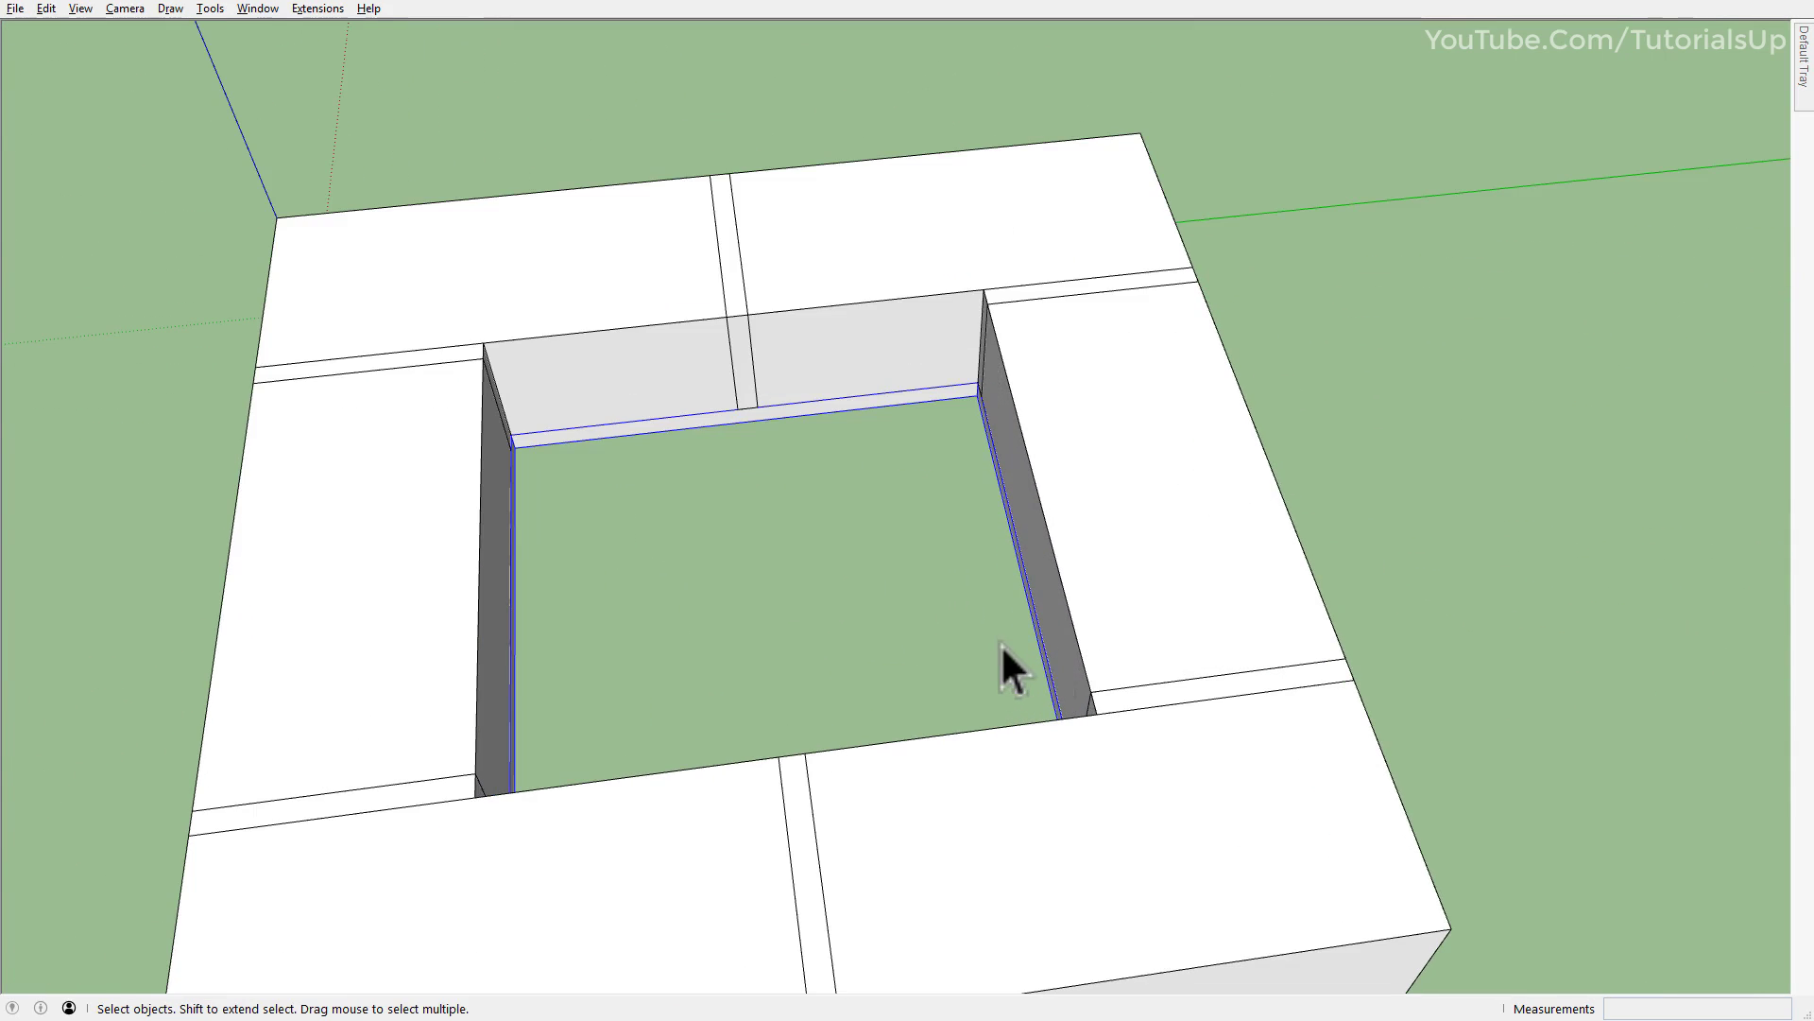
{"action": "key", "text": "l"}
{"action": "scroll", "coordinate": [1031, 595], "scroll_direction": "up", "scroll_amount": 3}
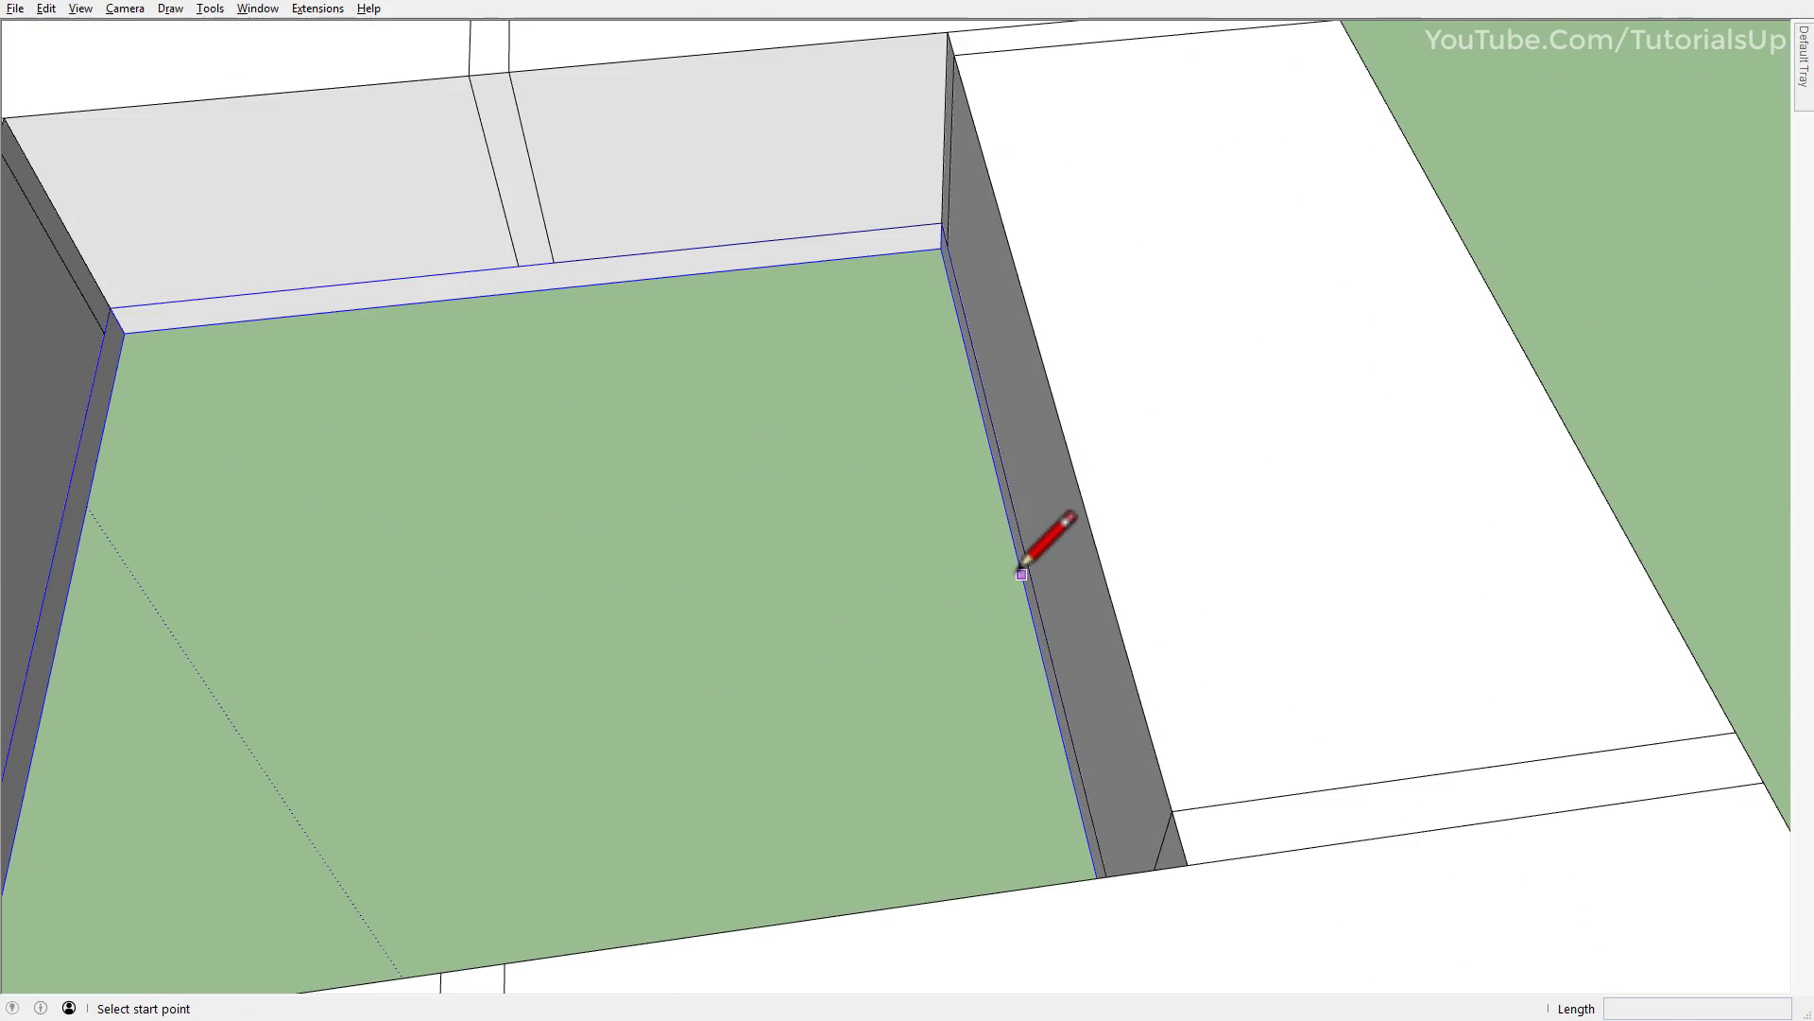
{"action": "left_click", "coordinate": [1019, 564]}
{"action": "scroll", "coordinate": [1020, 565], "scroll_direction": "down", "scroll_amount": 3}
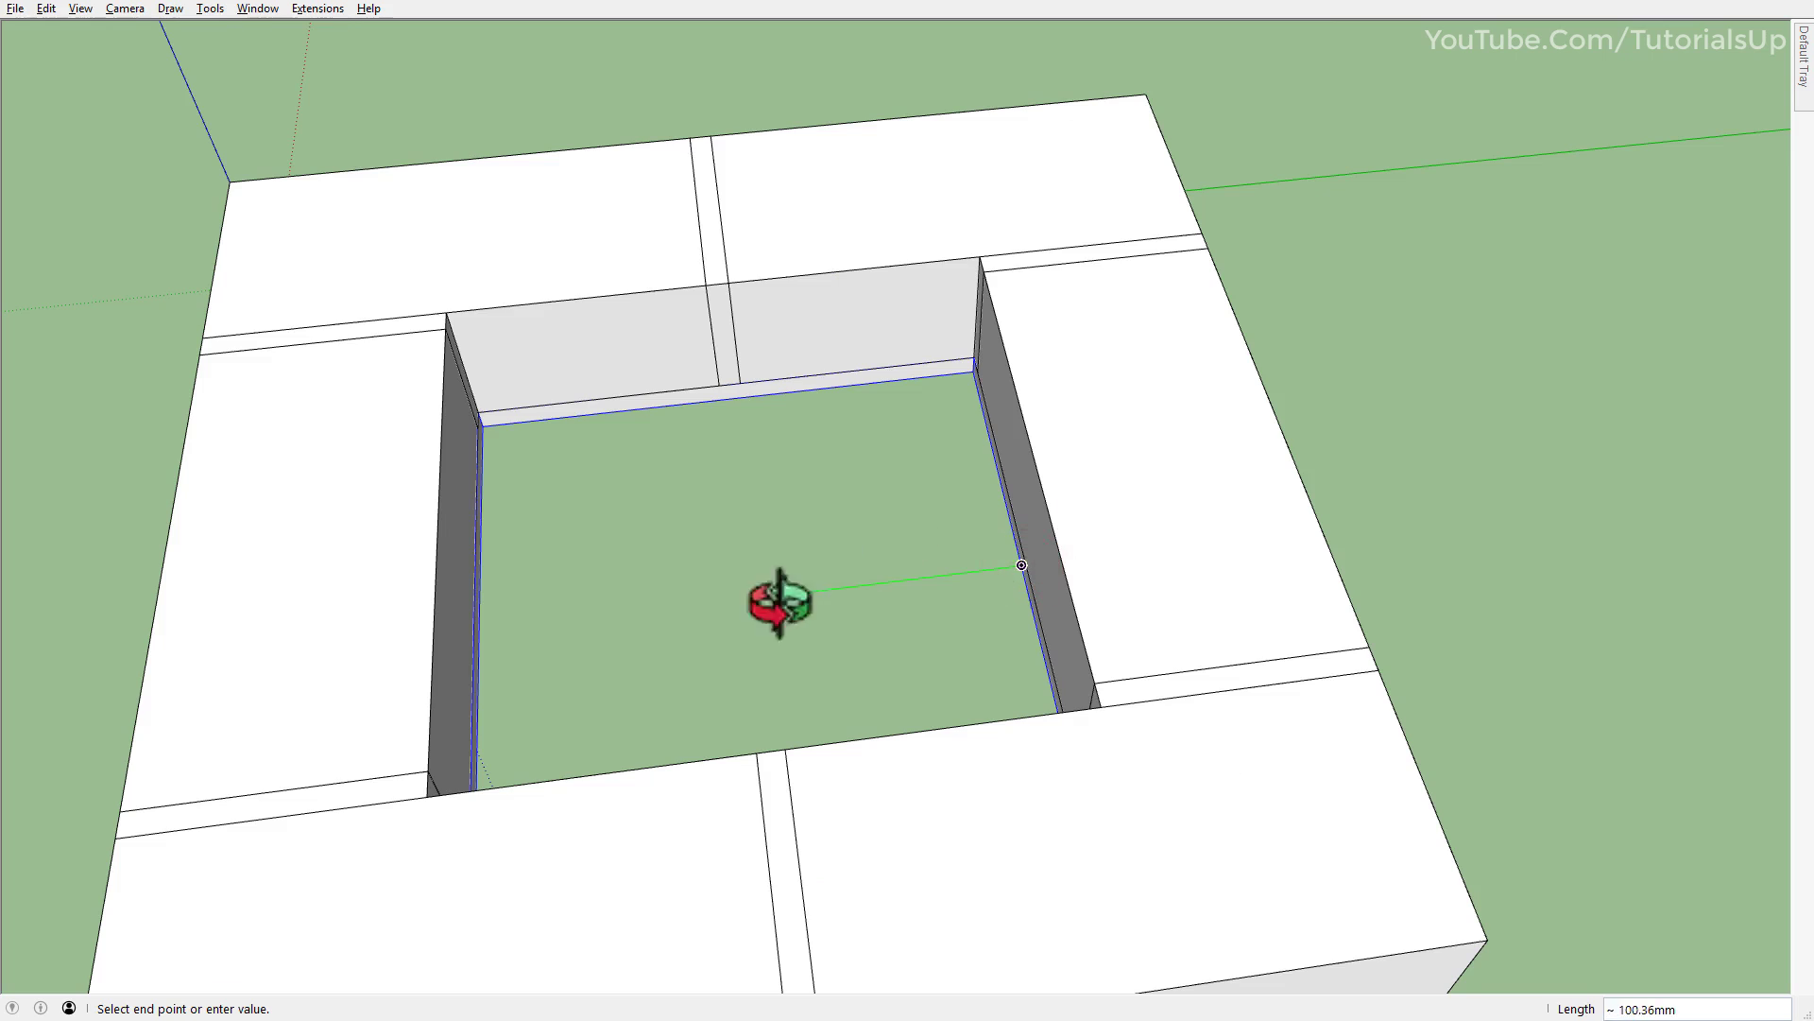
{"action": "middle_click_drag", "start_coordinate": [780, 603], "coordinate": [633, 604]}
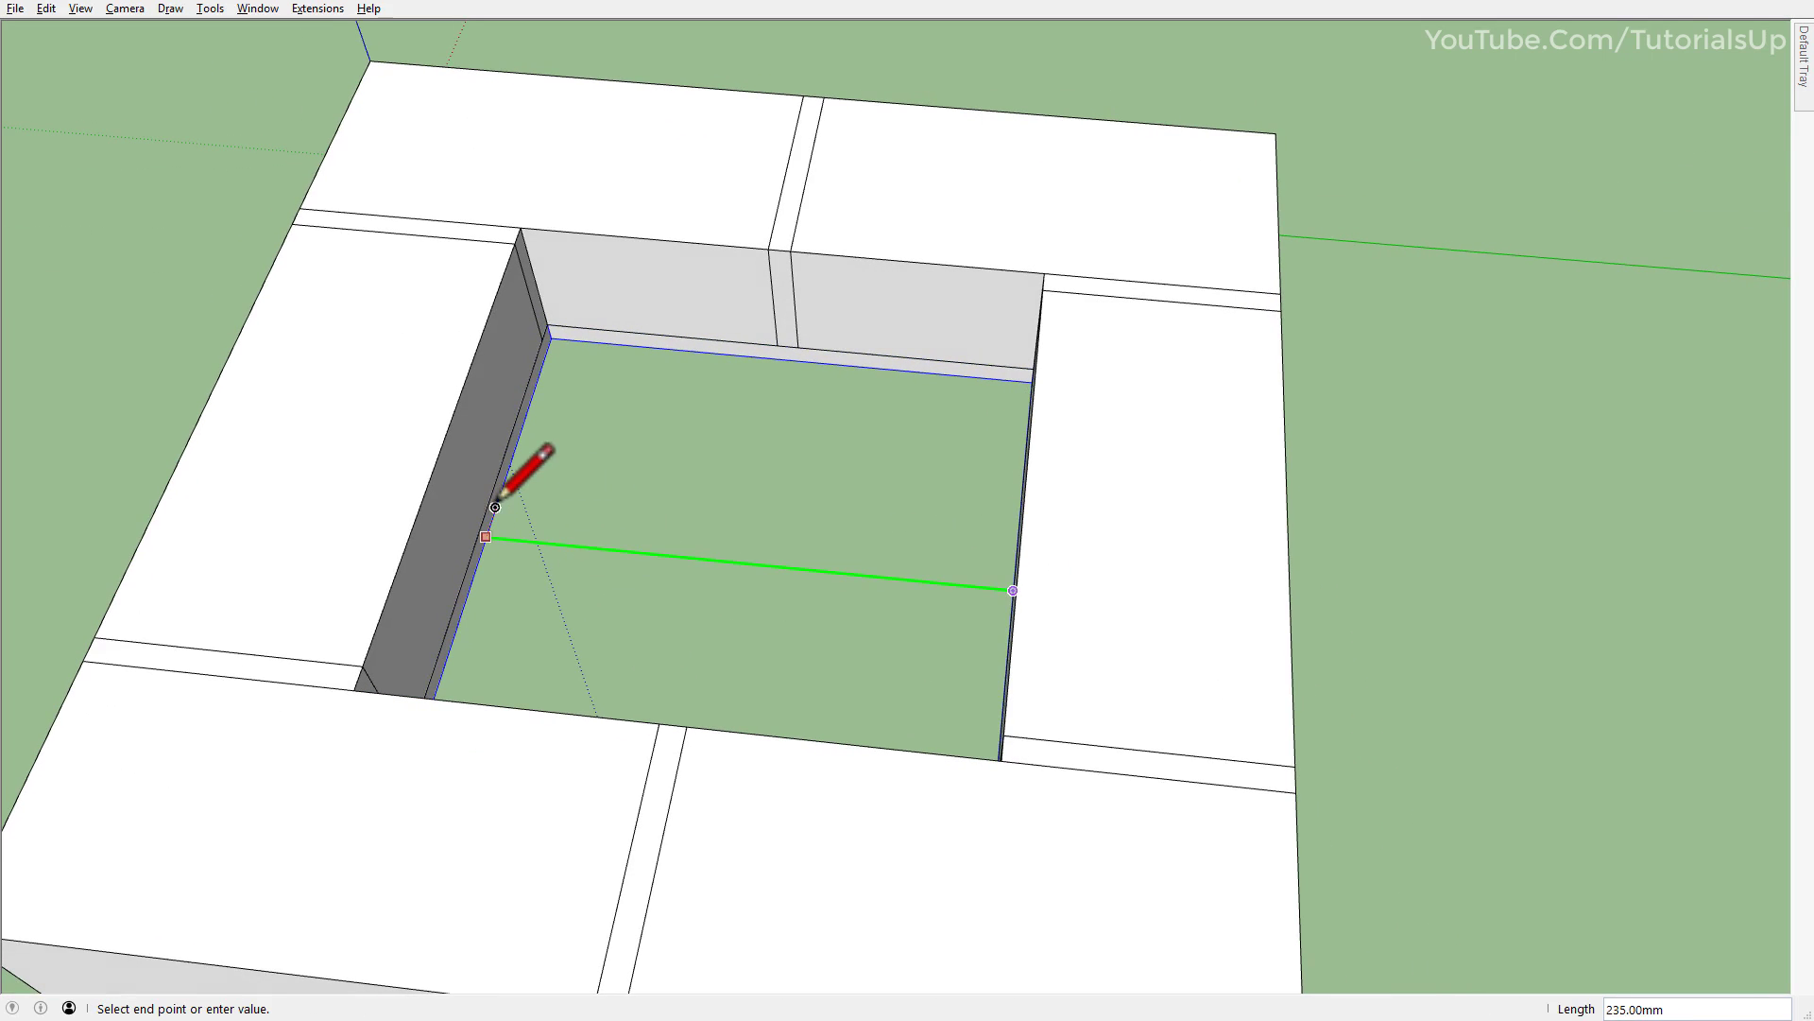
{"action": "scroll", "coordinate": [853, 535], "scroll_direction": "down", "scroll_amount": 5}
{"action": "key", "text": "space"}
Group all bricks, mortar joints, the mortar bed and the centre line of the course together.
{"action": "middle_click_drag", "start_coordinate": [926, 582], "coordinate": [567, 397]}
{"action": "scroll", "coordinate": [492, 331], "scroll_direction": "down", "scroll_amount": 1}
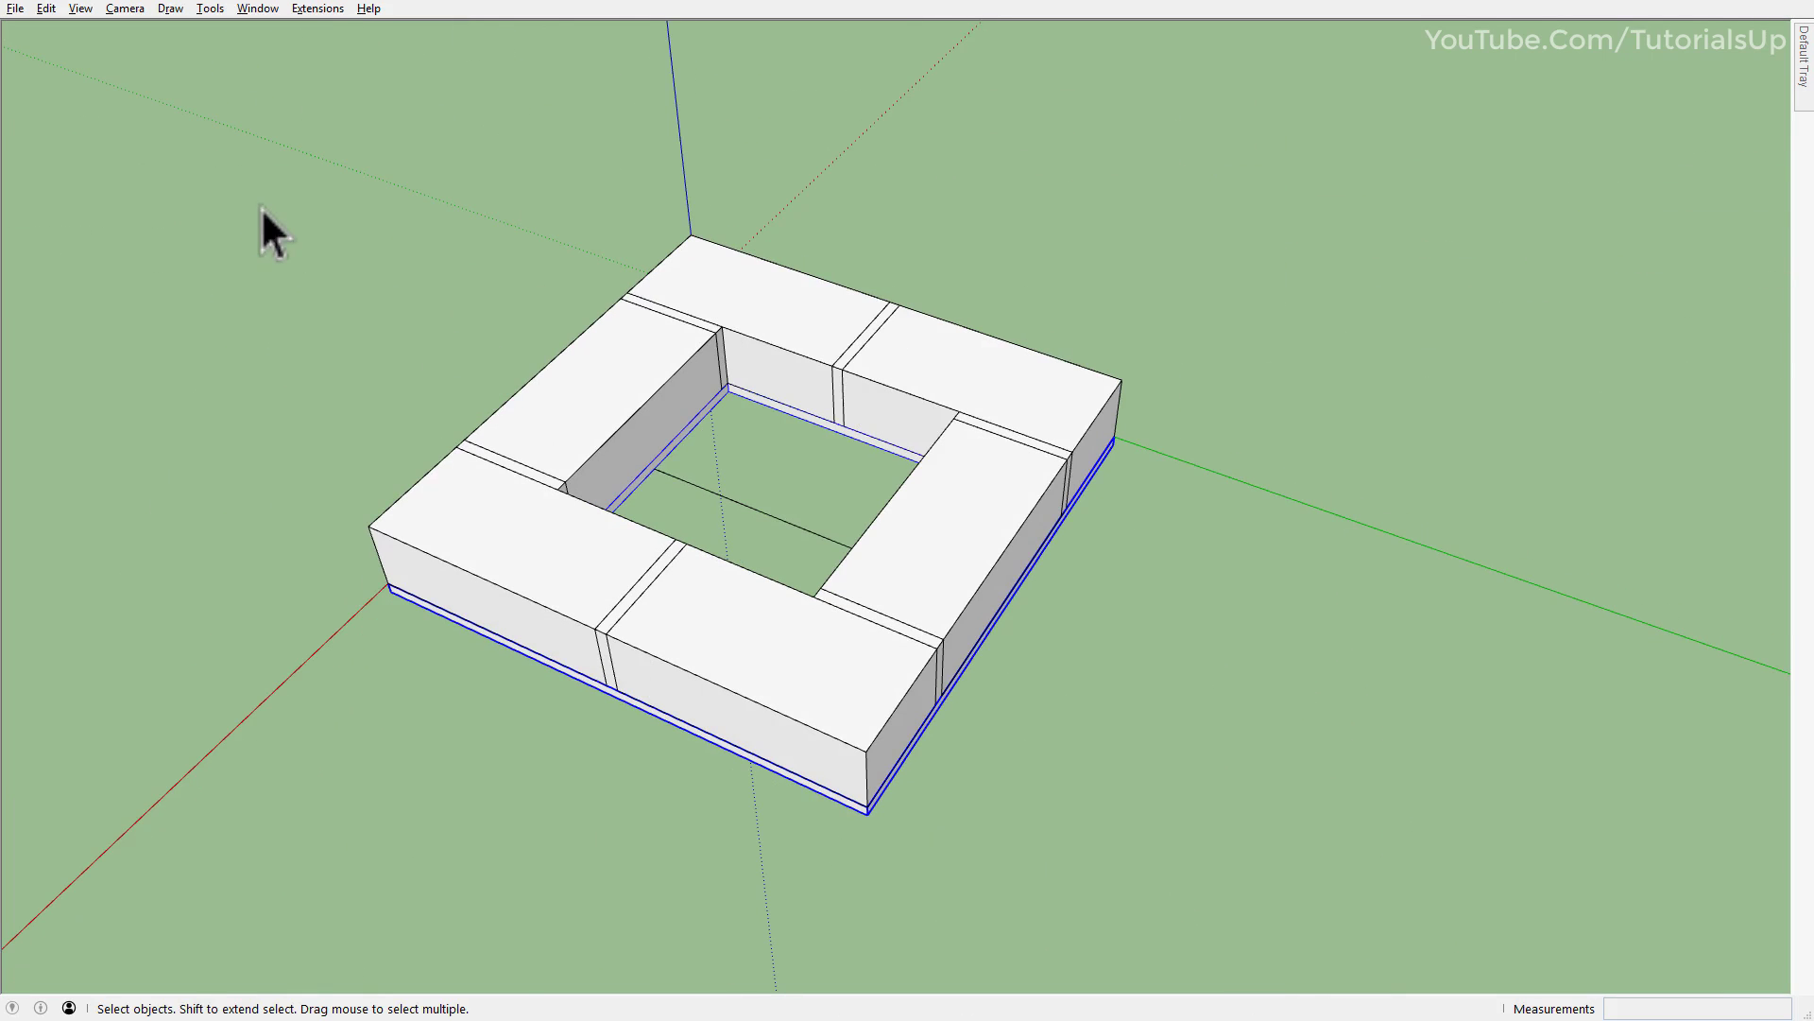
{"action": "left_click_drag", "start_coordinate": [913, 407], "coordinate": [1111, 880]}
{"action": "middle_click_drag", "start_coordinate": [1111, 880], "coordinate": [829, 464]}
{"action": "right_click", "coordinate": [792, 340]}
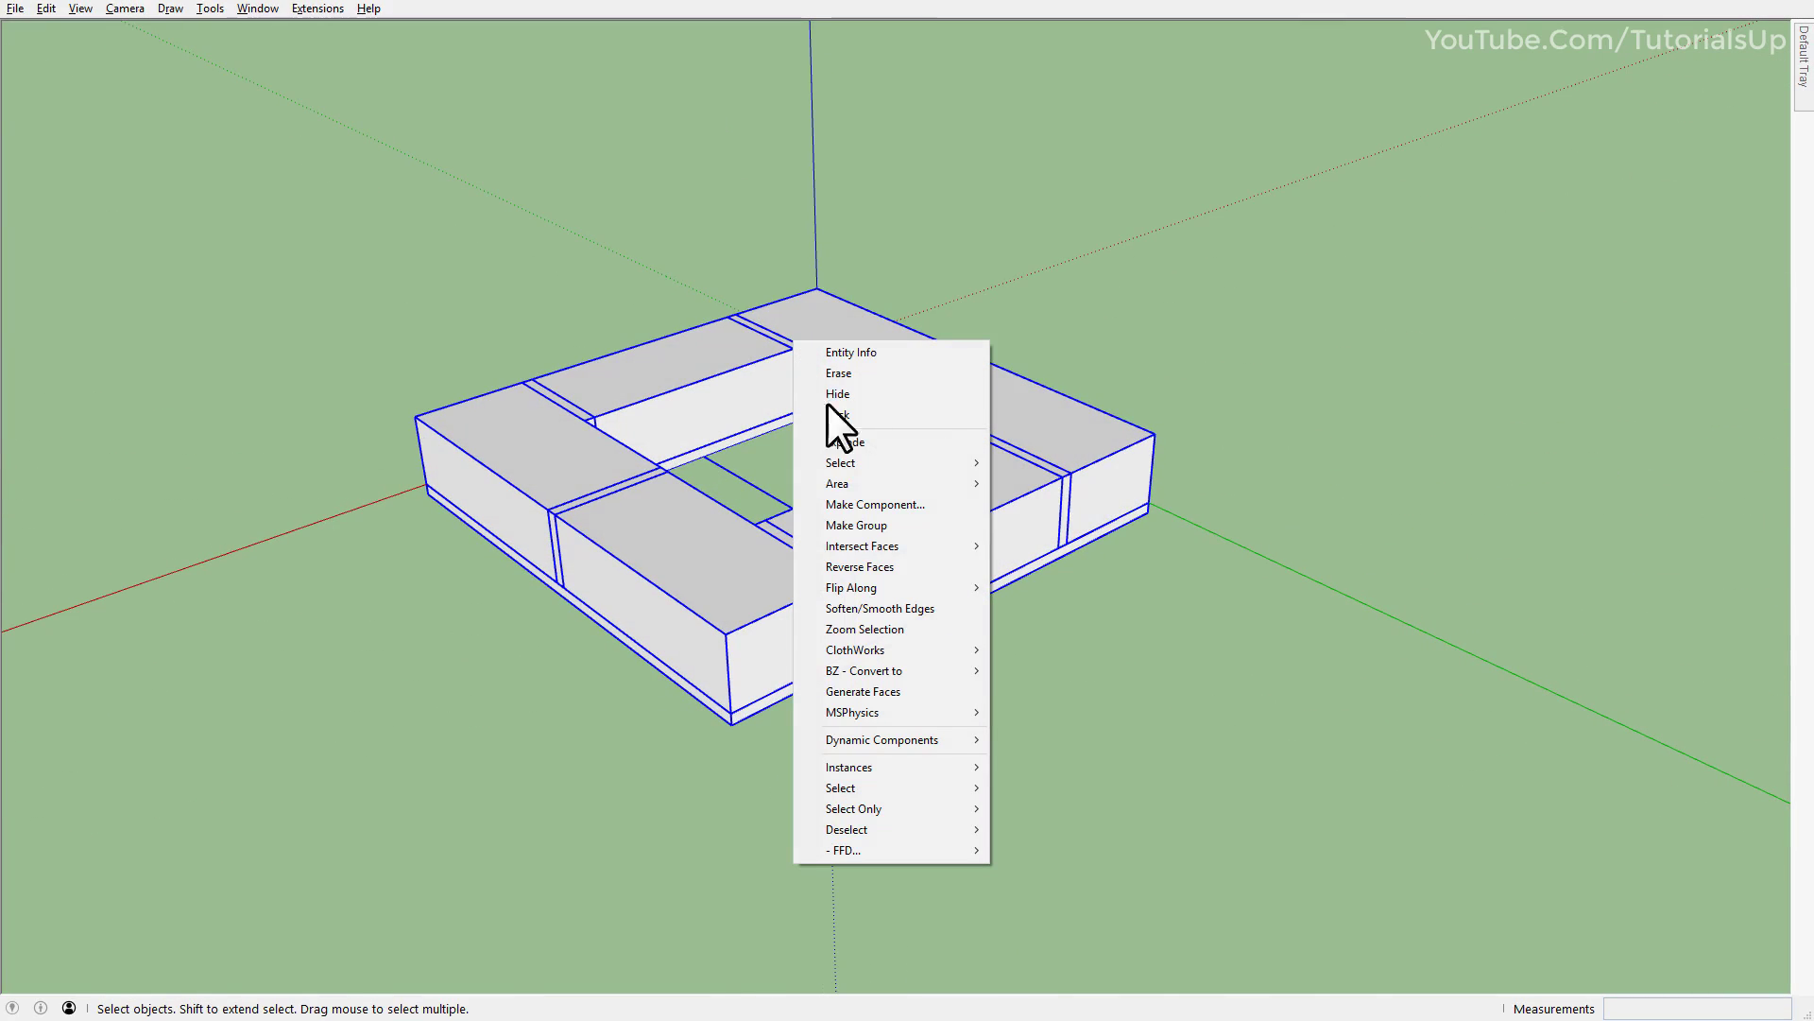
{"action": "left_click", "coordinate": [952, 526]}
{"action": "scroll", "coordinate": [736, 635], "scroll_direction": "up", "scroll_amount": 2}
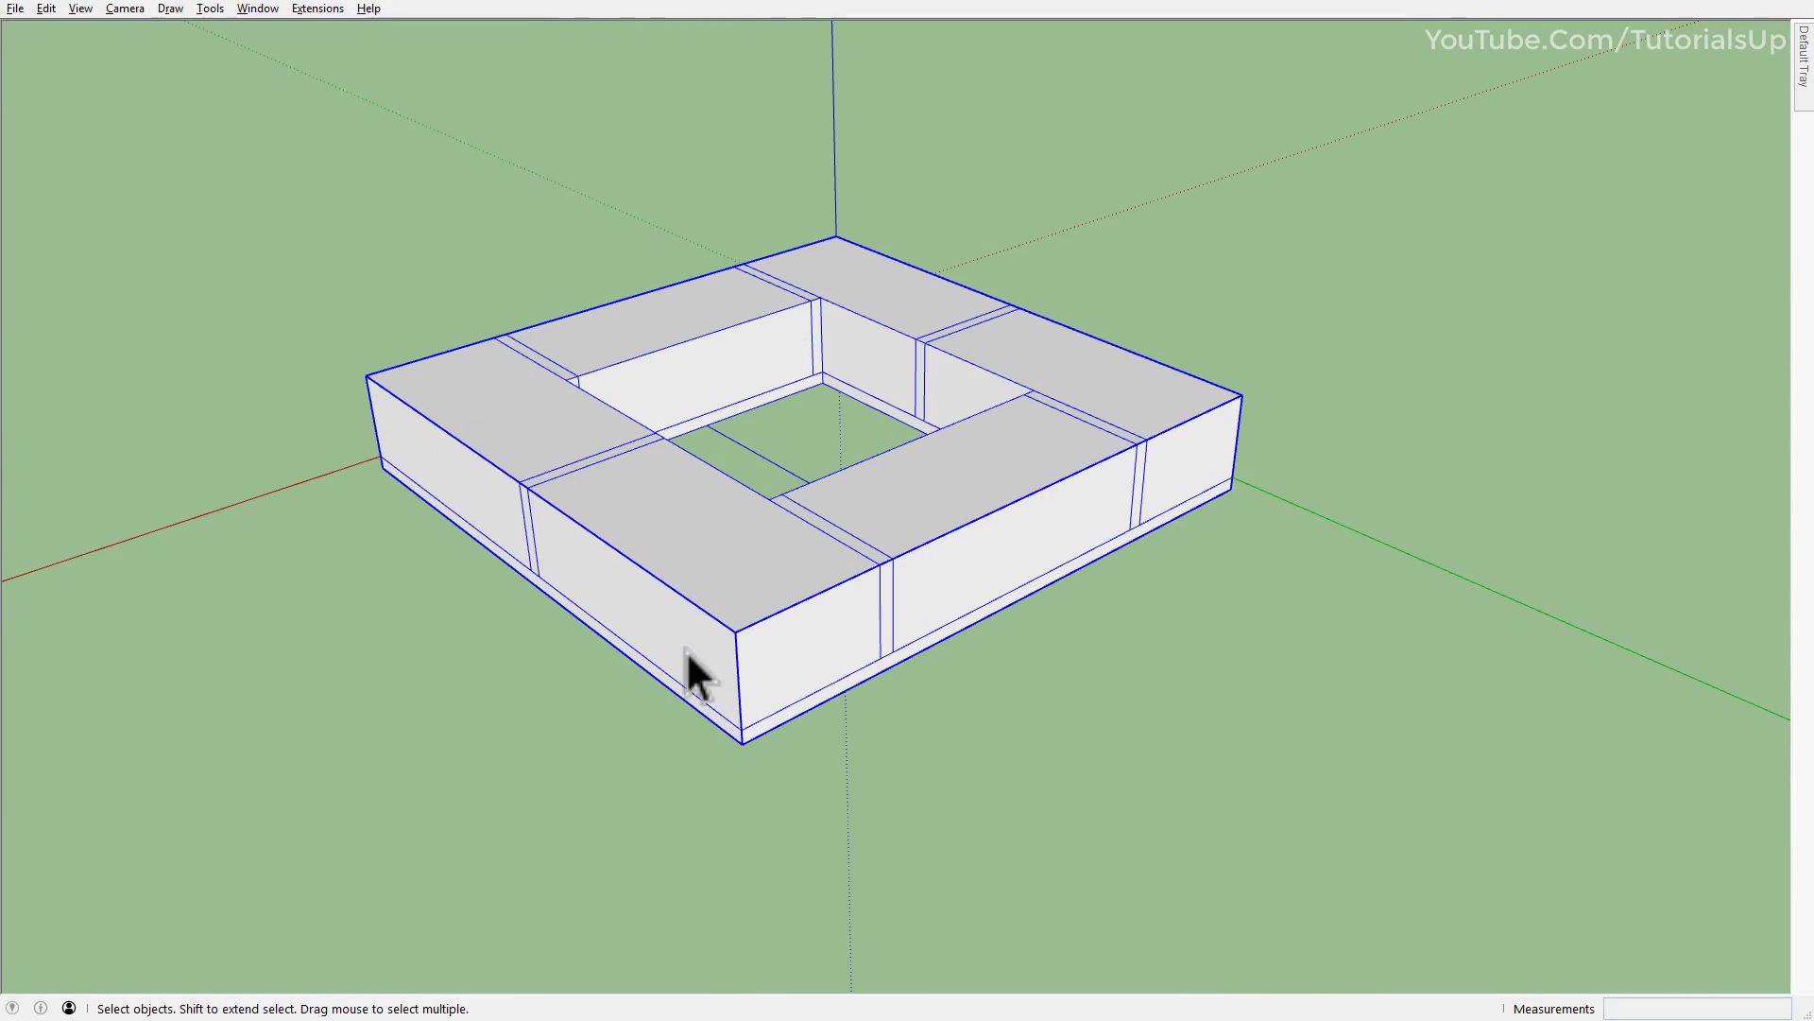
Open a brick component inside the group and paint it dark orange from the Colors materials.
{"action": "key", "text": "m"}
{"action": "key", "text": "space"}
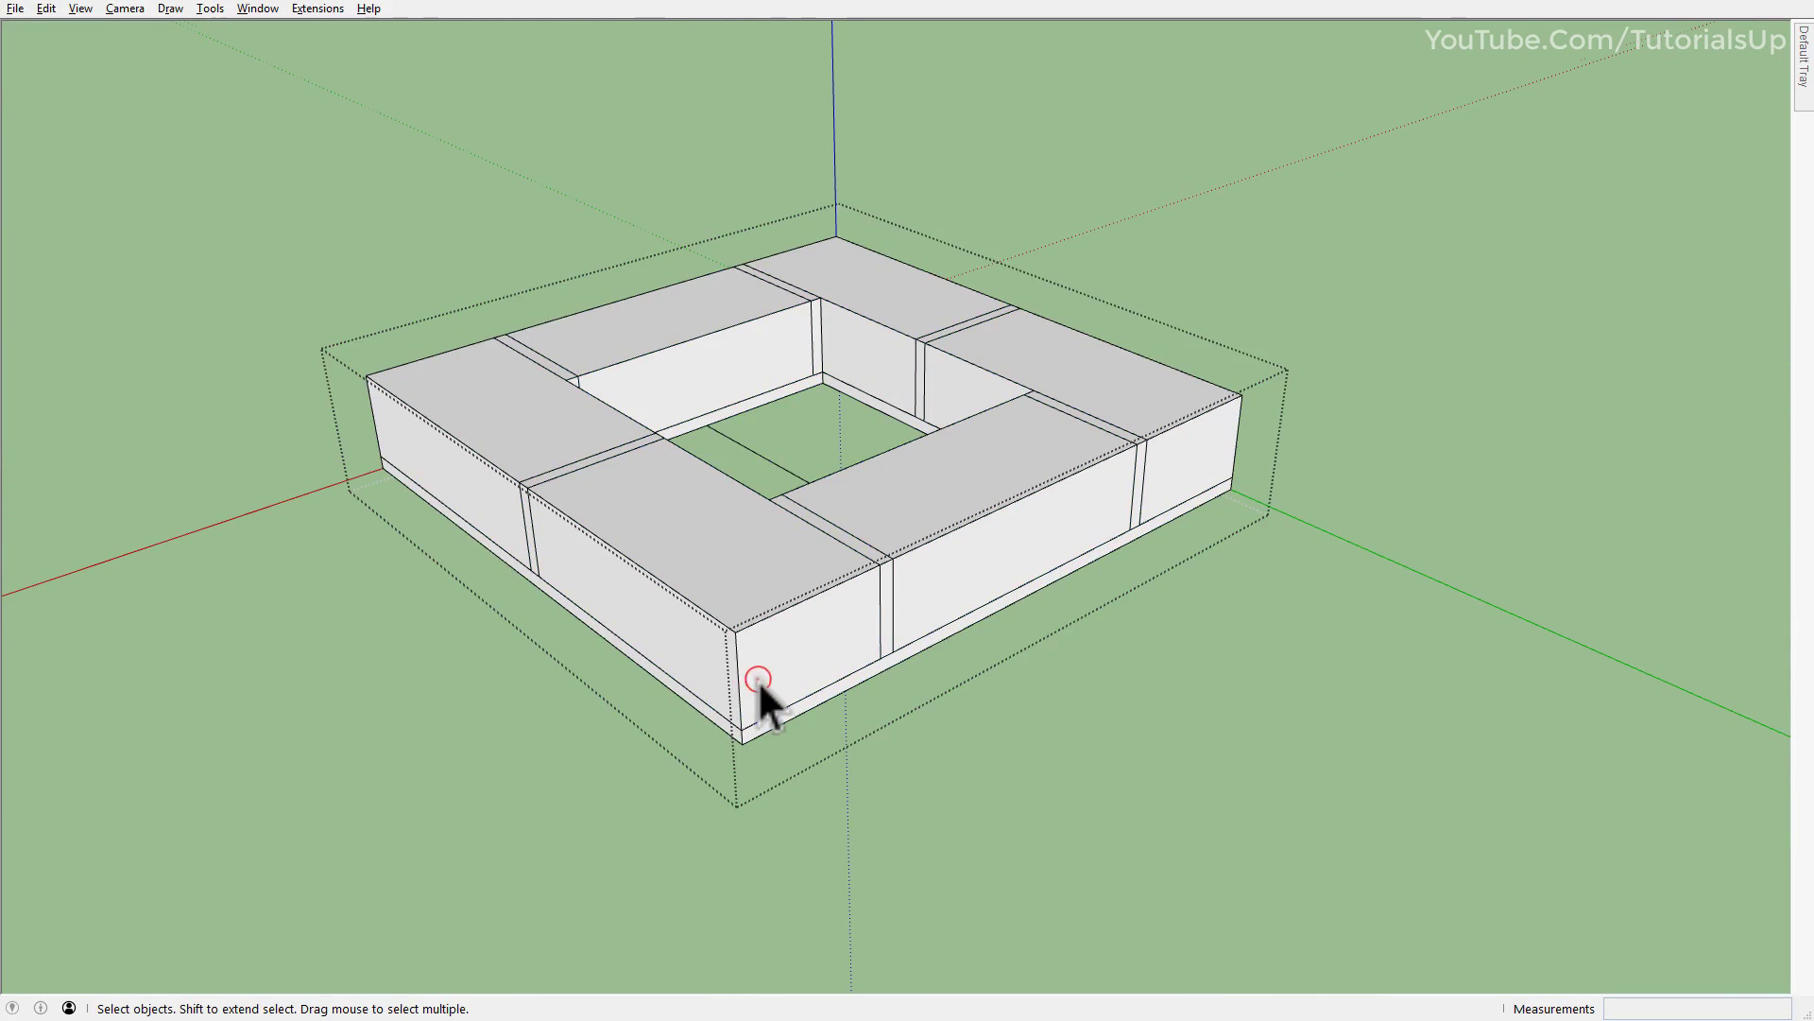
{"action": "double_click", "coordinate": [758, 678]}
{"action": "left_click", "coordinate": [758, 678]}
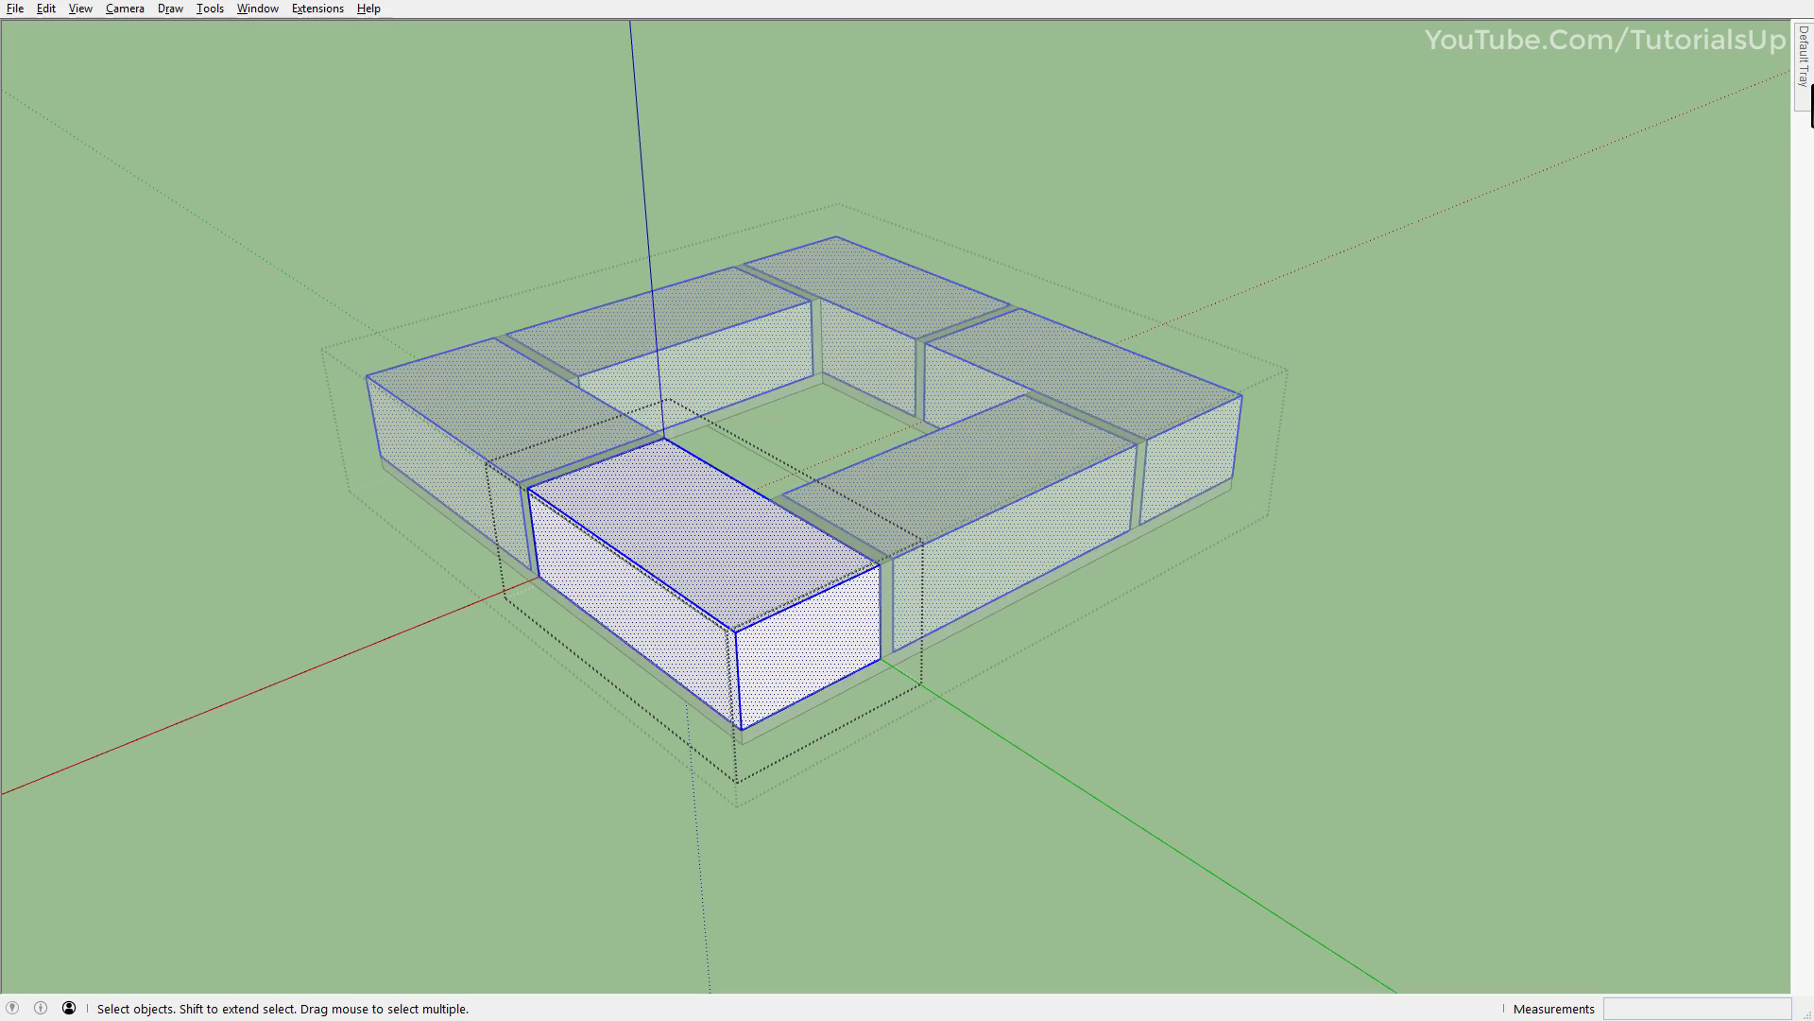
{"action": "mouse_move", "coordinate": [1804, 94]}
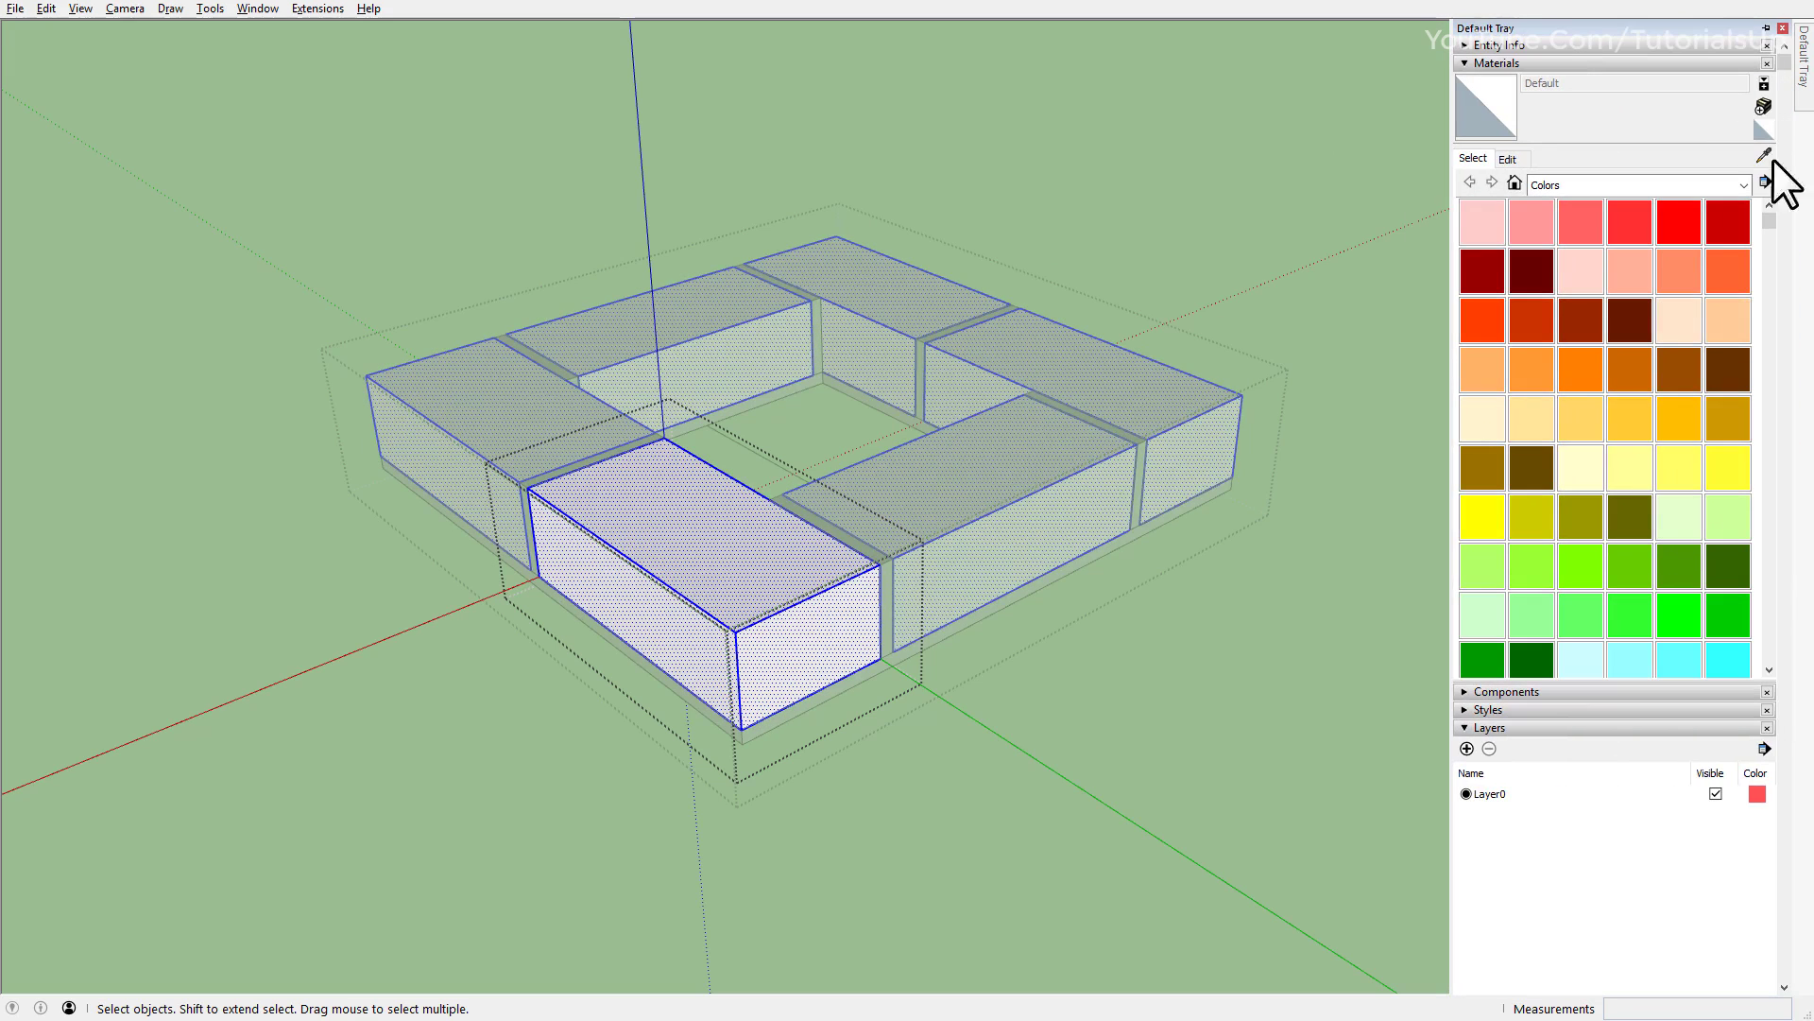
{"action": "left_click", "coordinate": [1630, 369]}
{"action": "left_click", "coordinate": [762, 540]}
{"action": "key", "text": "space"}
{"action": "key", "text": "Escape"}
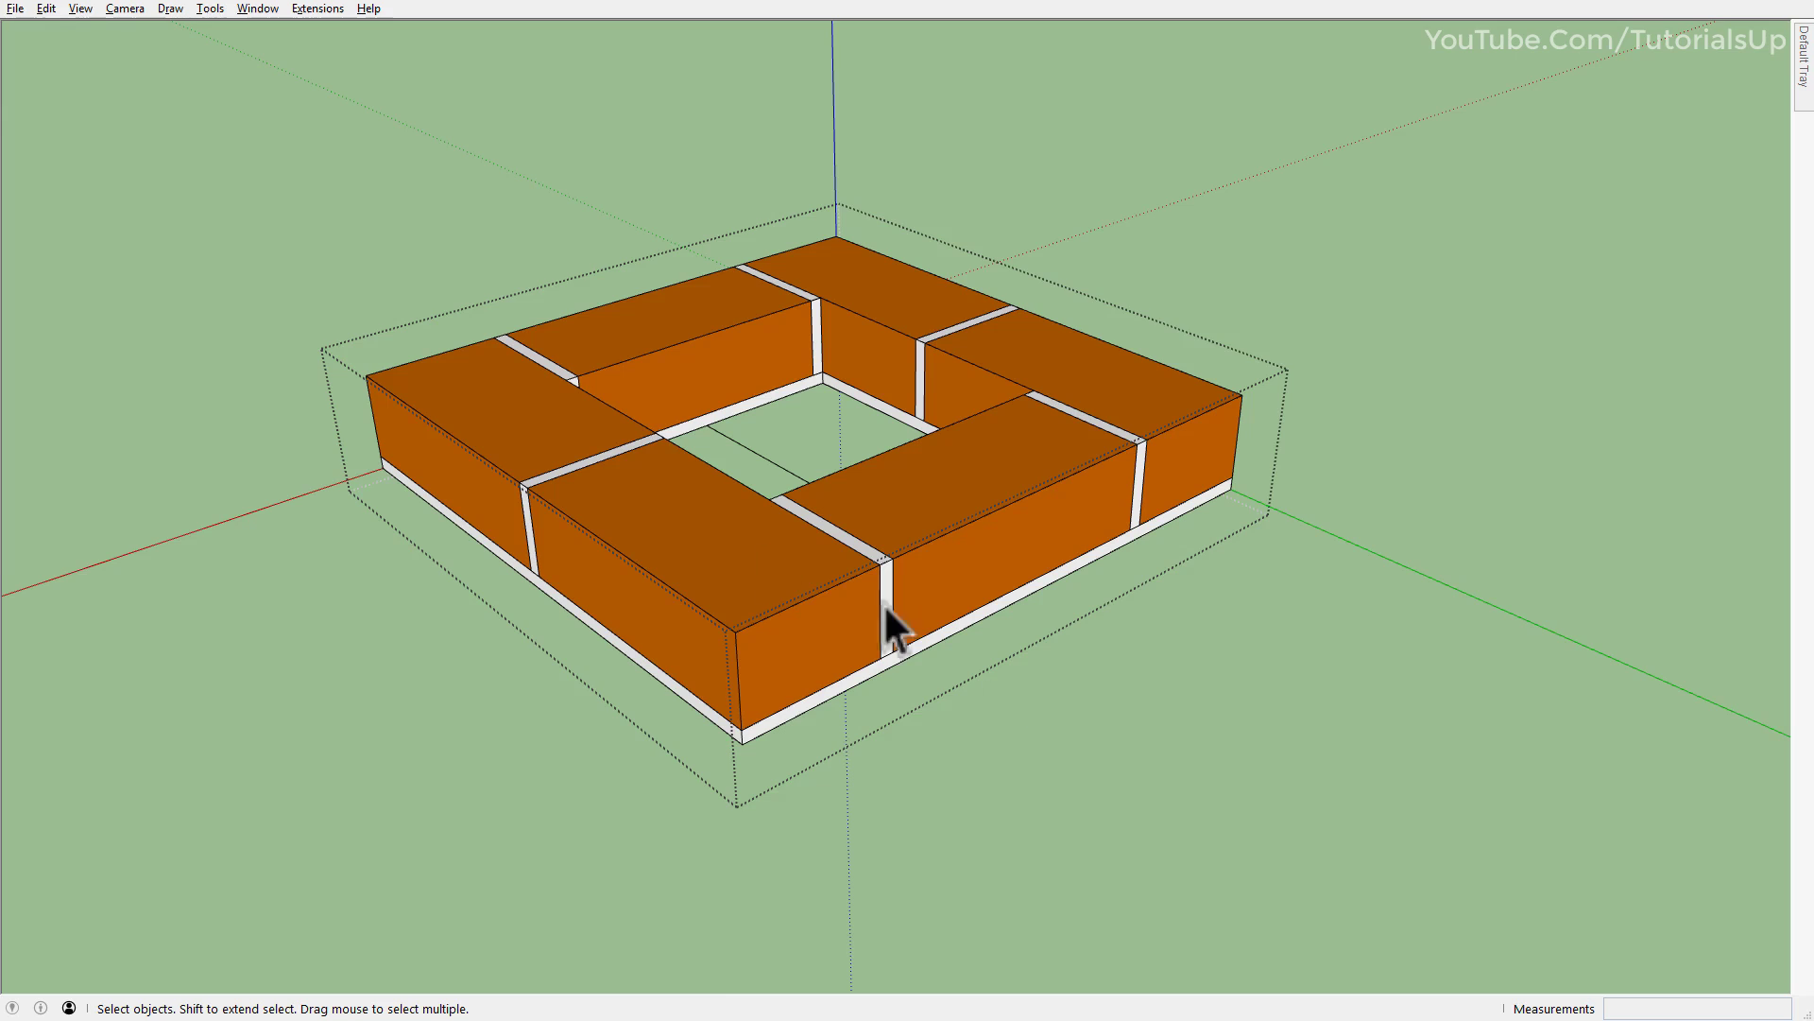
Copy the whole course straight up so its mortar bed rests on the first course's top.
{"action": "middle_click_drag", "start_coordinate": [781, 575], "coordinate": [737, 754]}
{"action": "left_click", "coordinate": [779, 654]}
{"action": "scroll", "coordinate": [778, 654], "scroll_direction": "up", "scroll_amount": 2}
{"action": "key", "text": "m"}
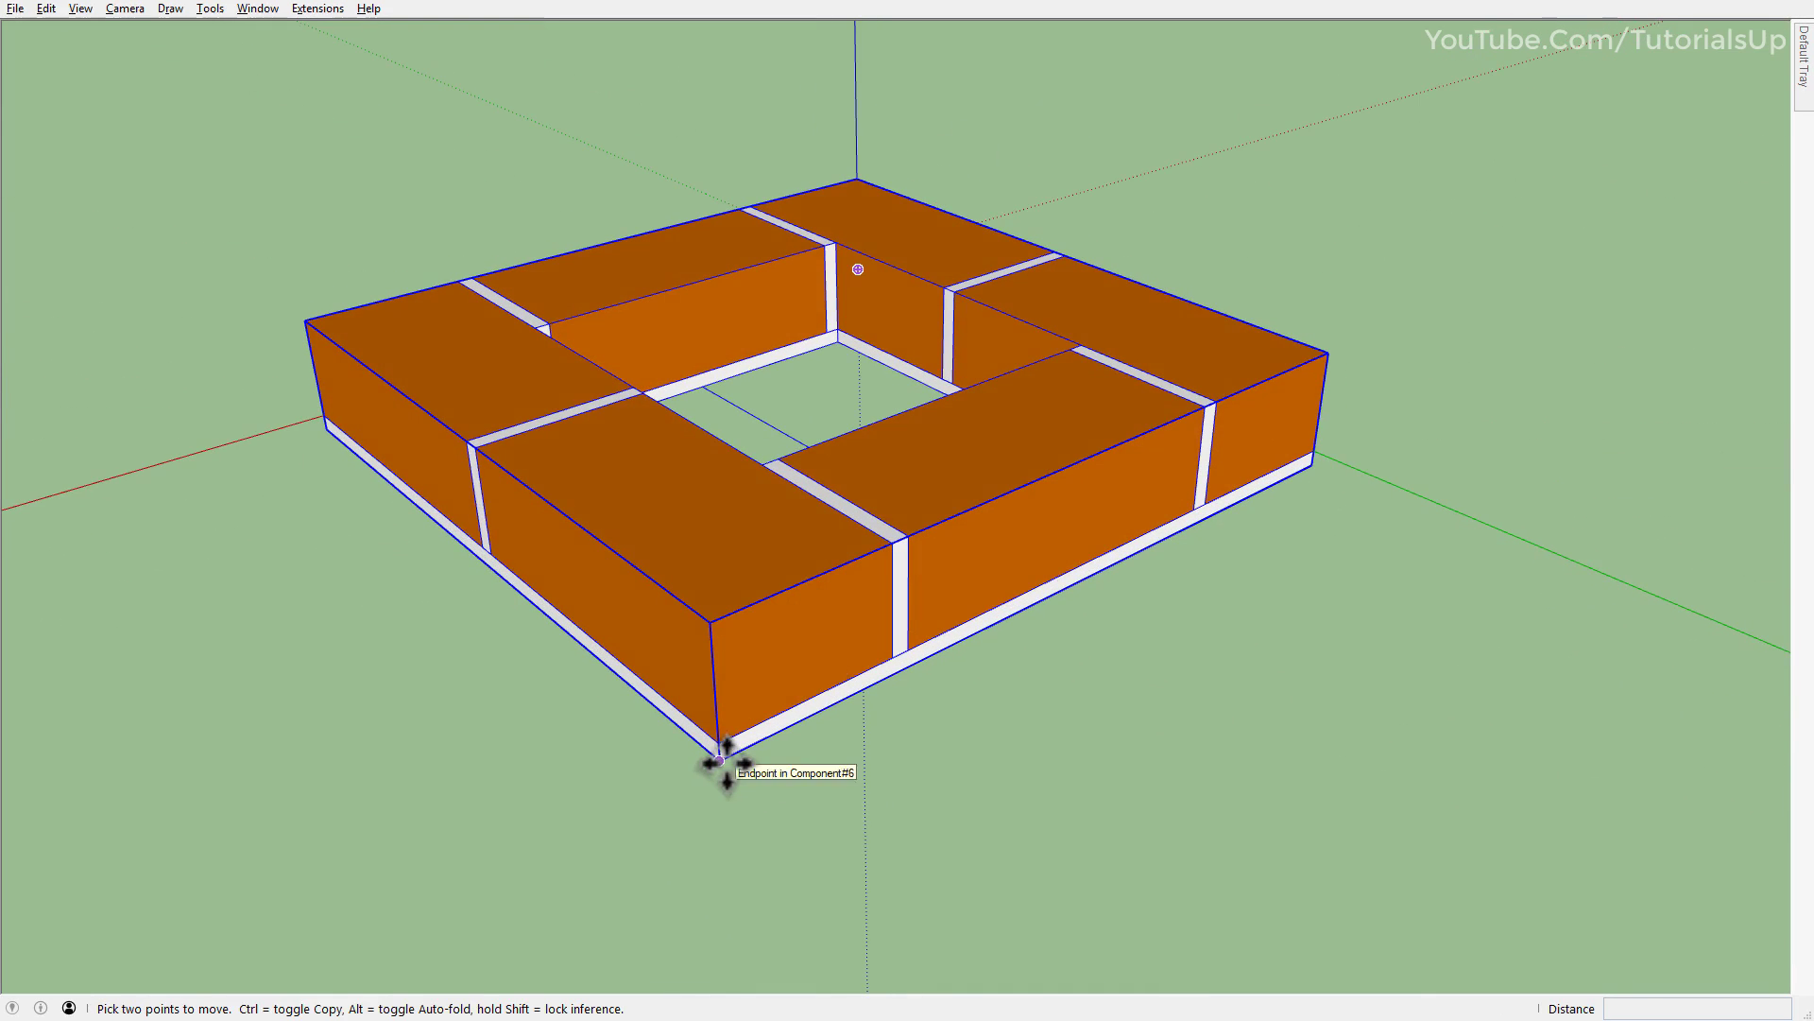
{"action": "key", "text": "ctrl"}
{"action": "left_click", "coordinate": [720, 760]}
{"action": "left_click", "coordinate": [718, 626]}
Rotate the upper course a quarter turn about its vertical axis to stagger its joints over the lower course.
{"action": "middle_click_drag", "start_coordinate": [697, 571], "coordinate": [1049, 587]}
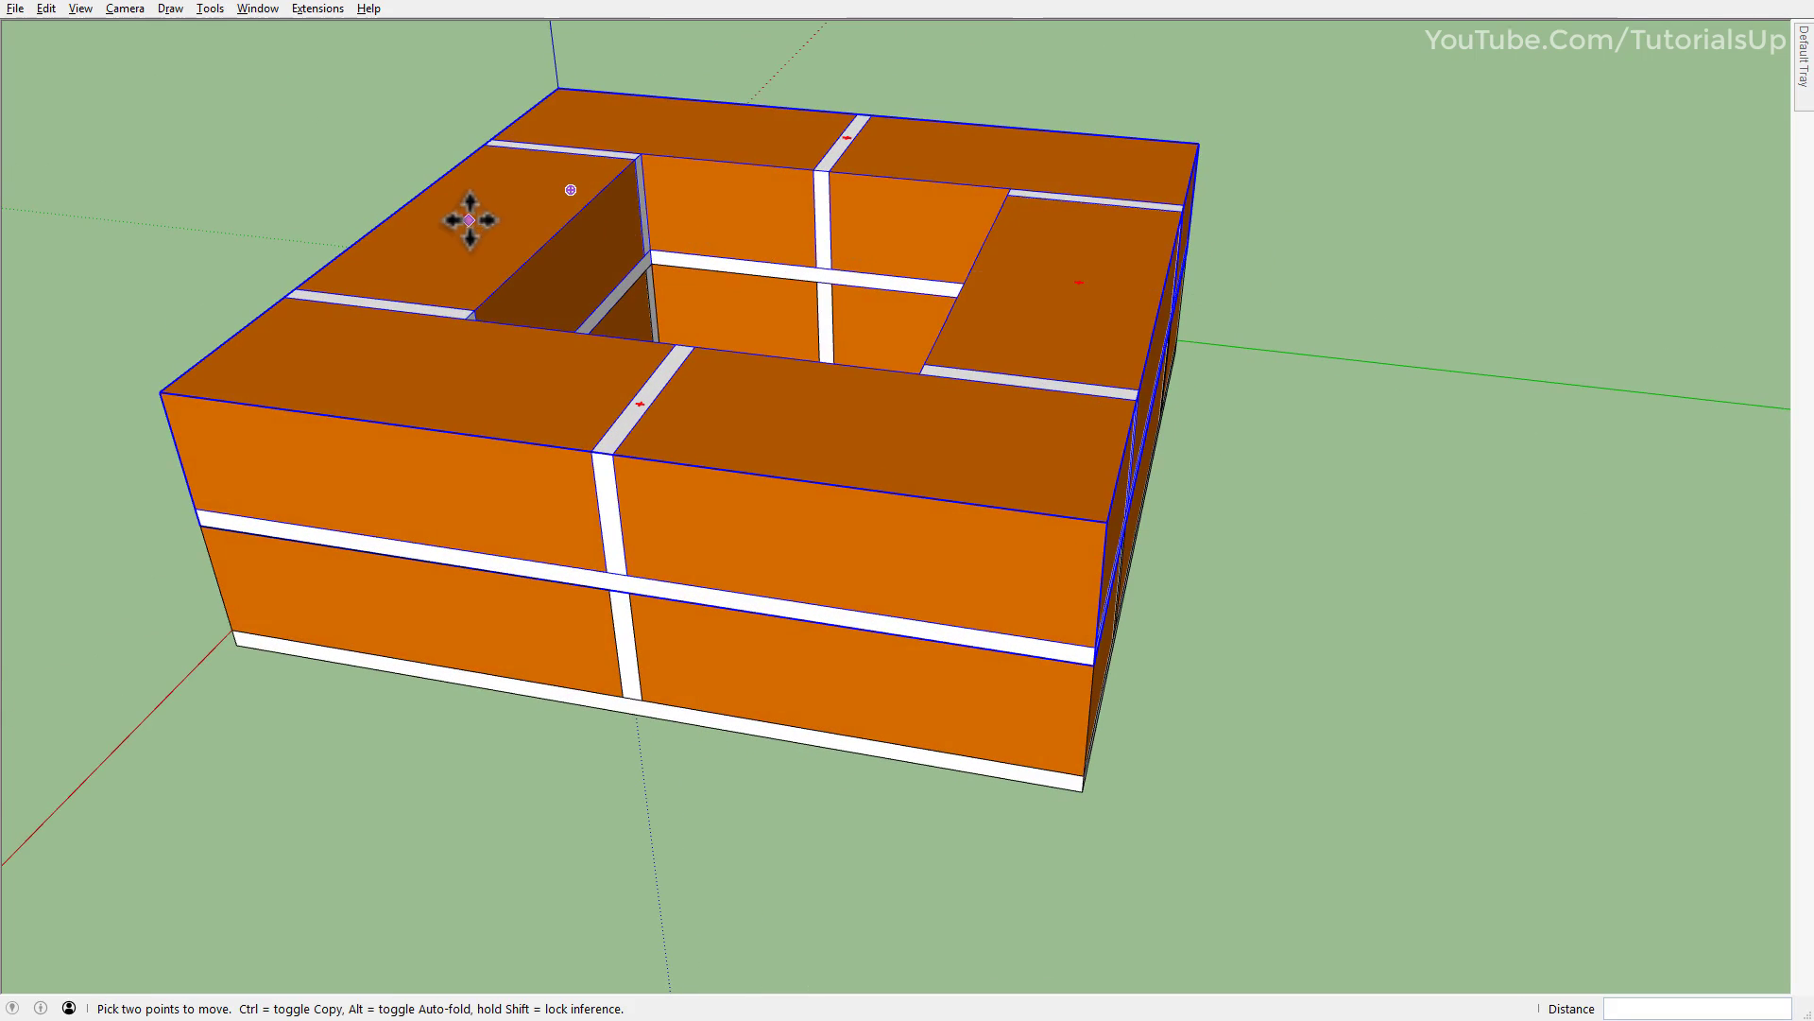
{"action": "left_click", "coordinate": [463, 220]}
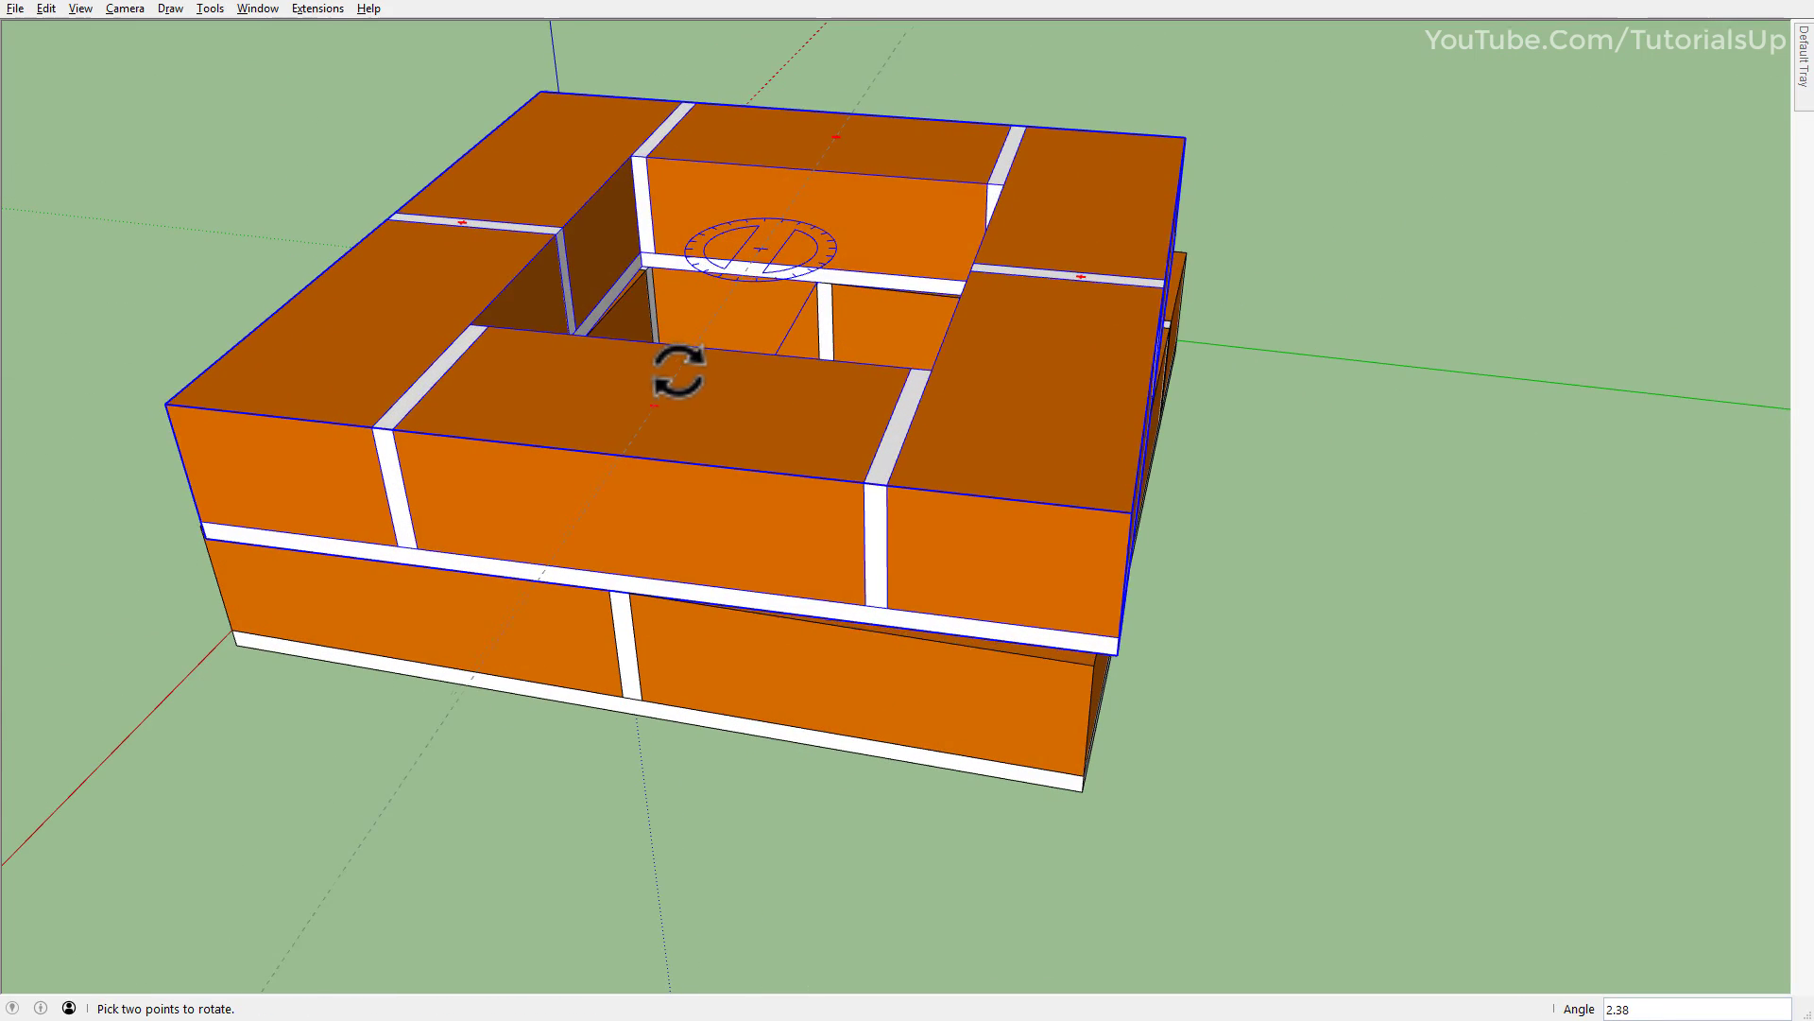
{"action": "middle_click_drag", "start_coordinate": [661, 375], "coordinate": [652, 798]}
Rotate the upper course 5 degrees about the midpoint of the centre line in the opening.
{"action": "key", "text": "q"}
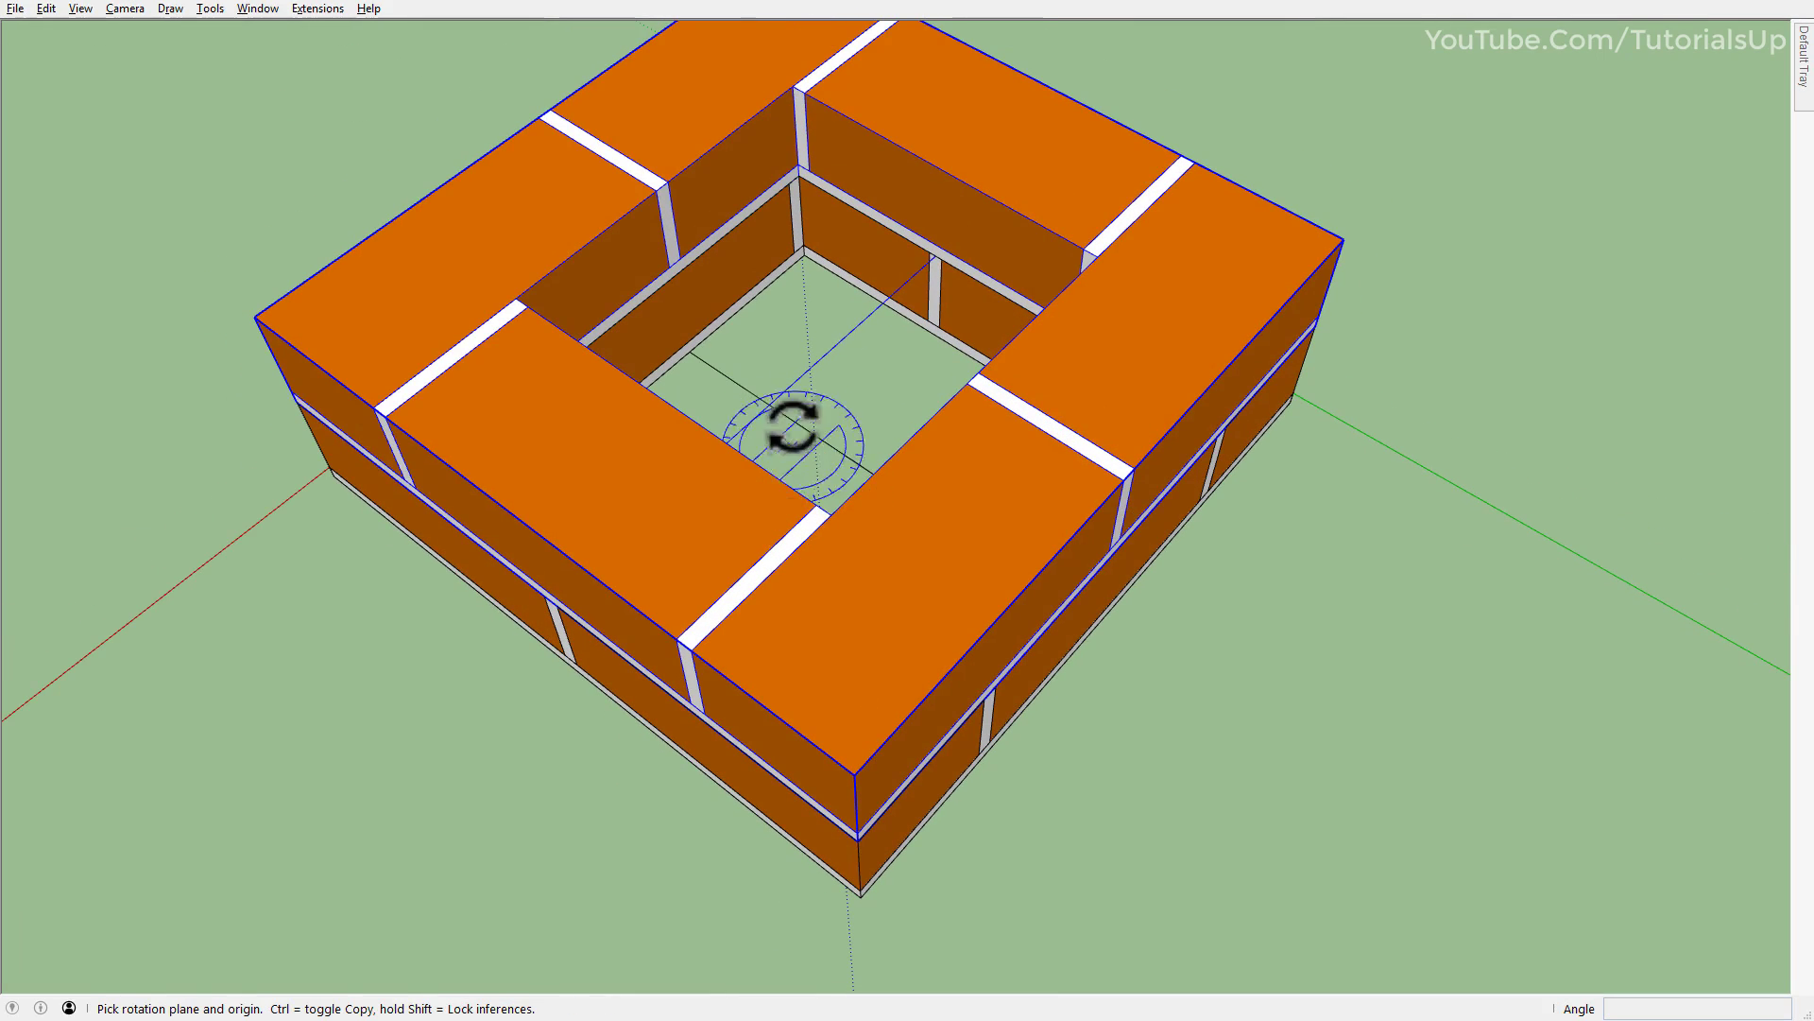
{"action": "left_click_drag", "start_coordinate": [815, 363], "coordinate": [518, 527]}
{"action": "middle_click_drag", "start_coordinate": [518, 526], "coordinate": [620, 769]}
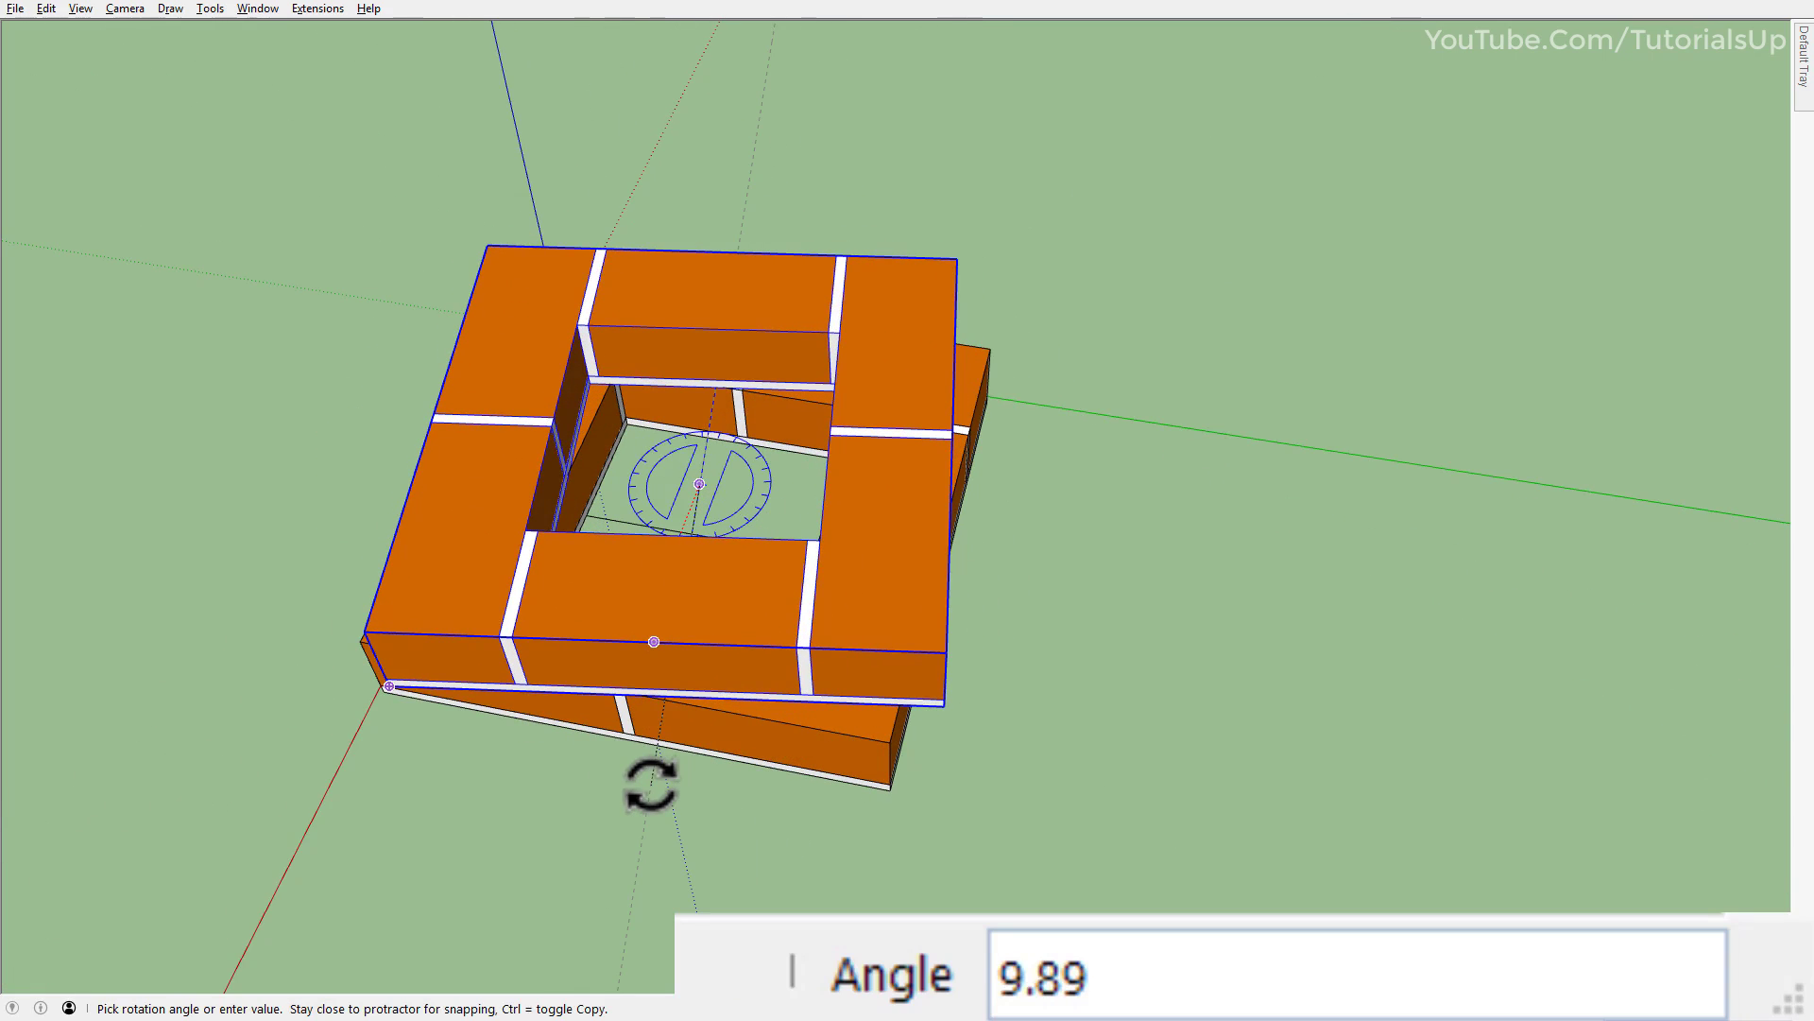
{"action": "type", "text": "5"}
{"action": "key", "text": "Return"}
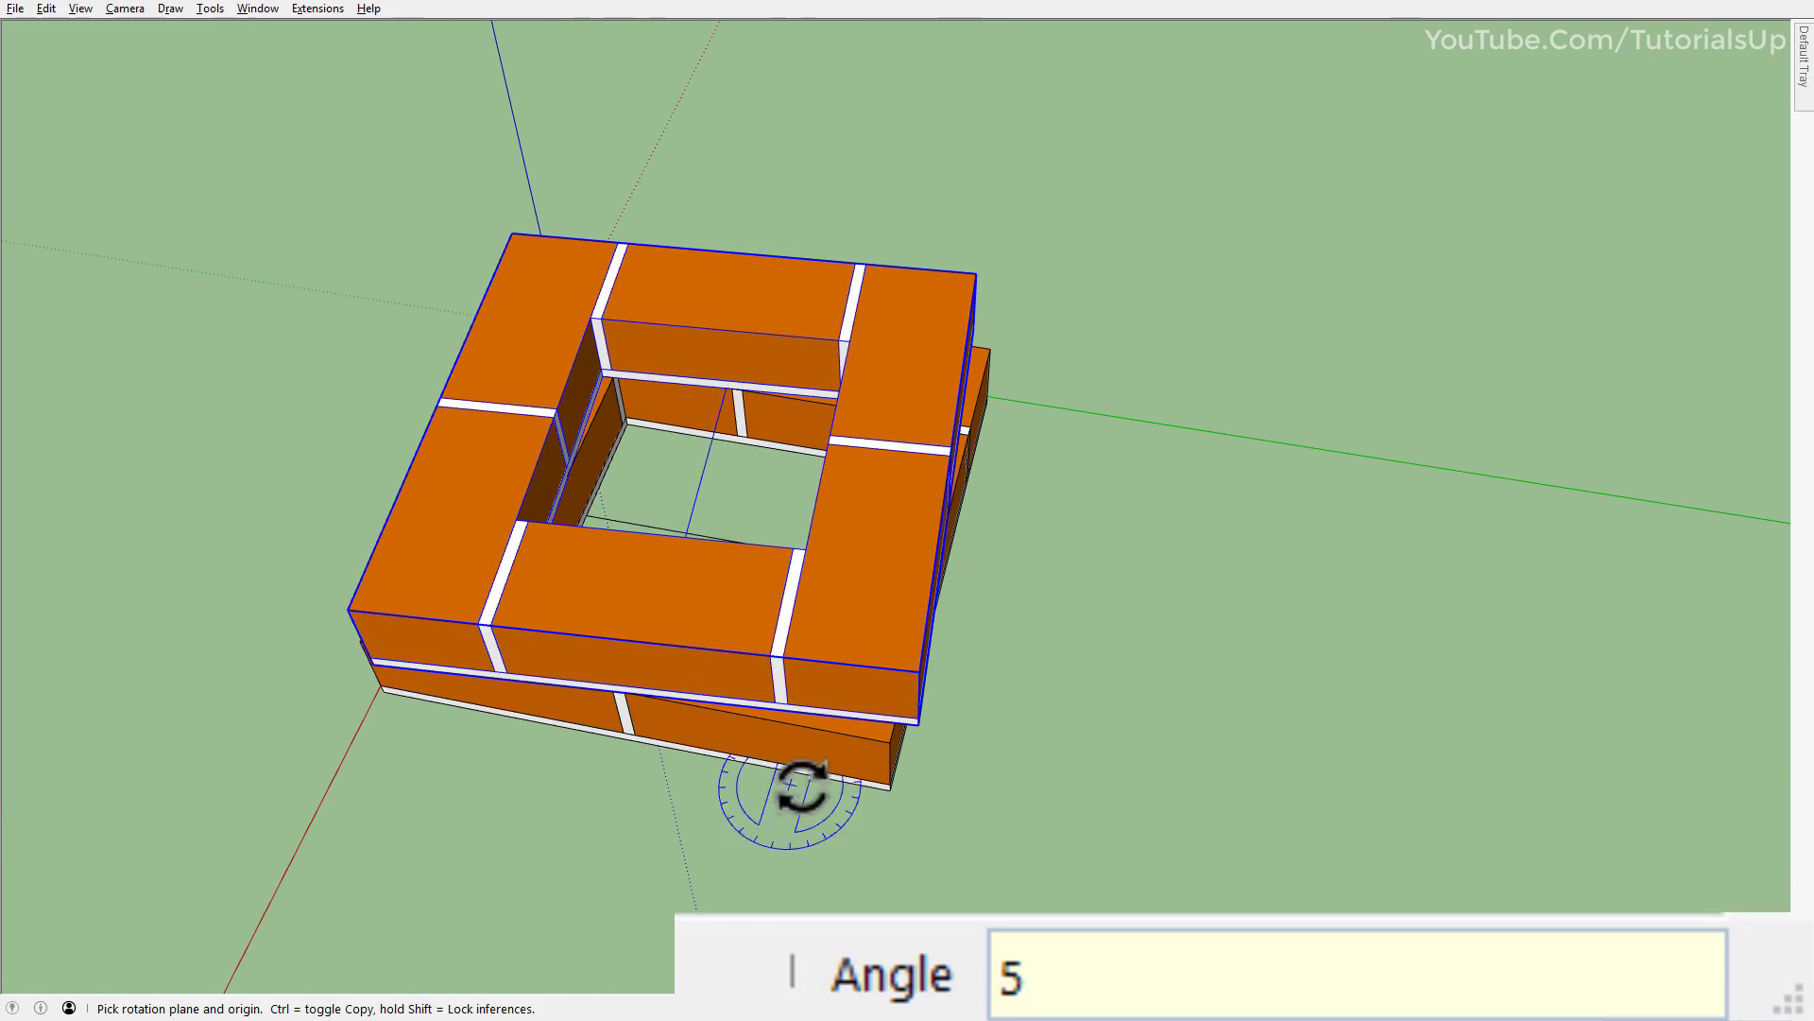
Select both courses and combine them into one group.
{"action": "middle_click_drag", "start_coordinate": [802, 790], "coordinate": [621, 196]}
{"action": "scroll", "coordinate": [713, 526], "scroll_direction": "up", "scroll_amount": 3}
{"action": "middle_click_drag", "start_coordinate": [713, 529], "coordinate": [700, 850]}
{"action": "scroll", "coordinate": [1002, 533], "scroll_direction": "up", "scroll_amount": 1}
{"action": "scroll", "coordinate": [1002, 533], "scroll_direction": "down", "scroll_amount": 3}
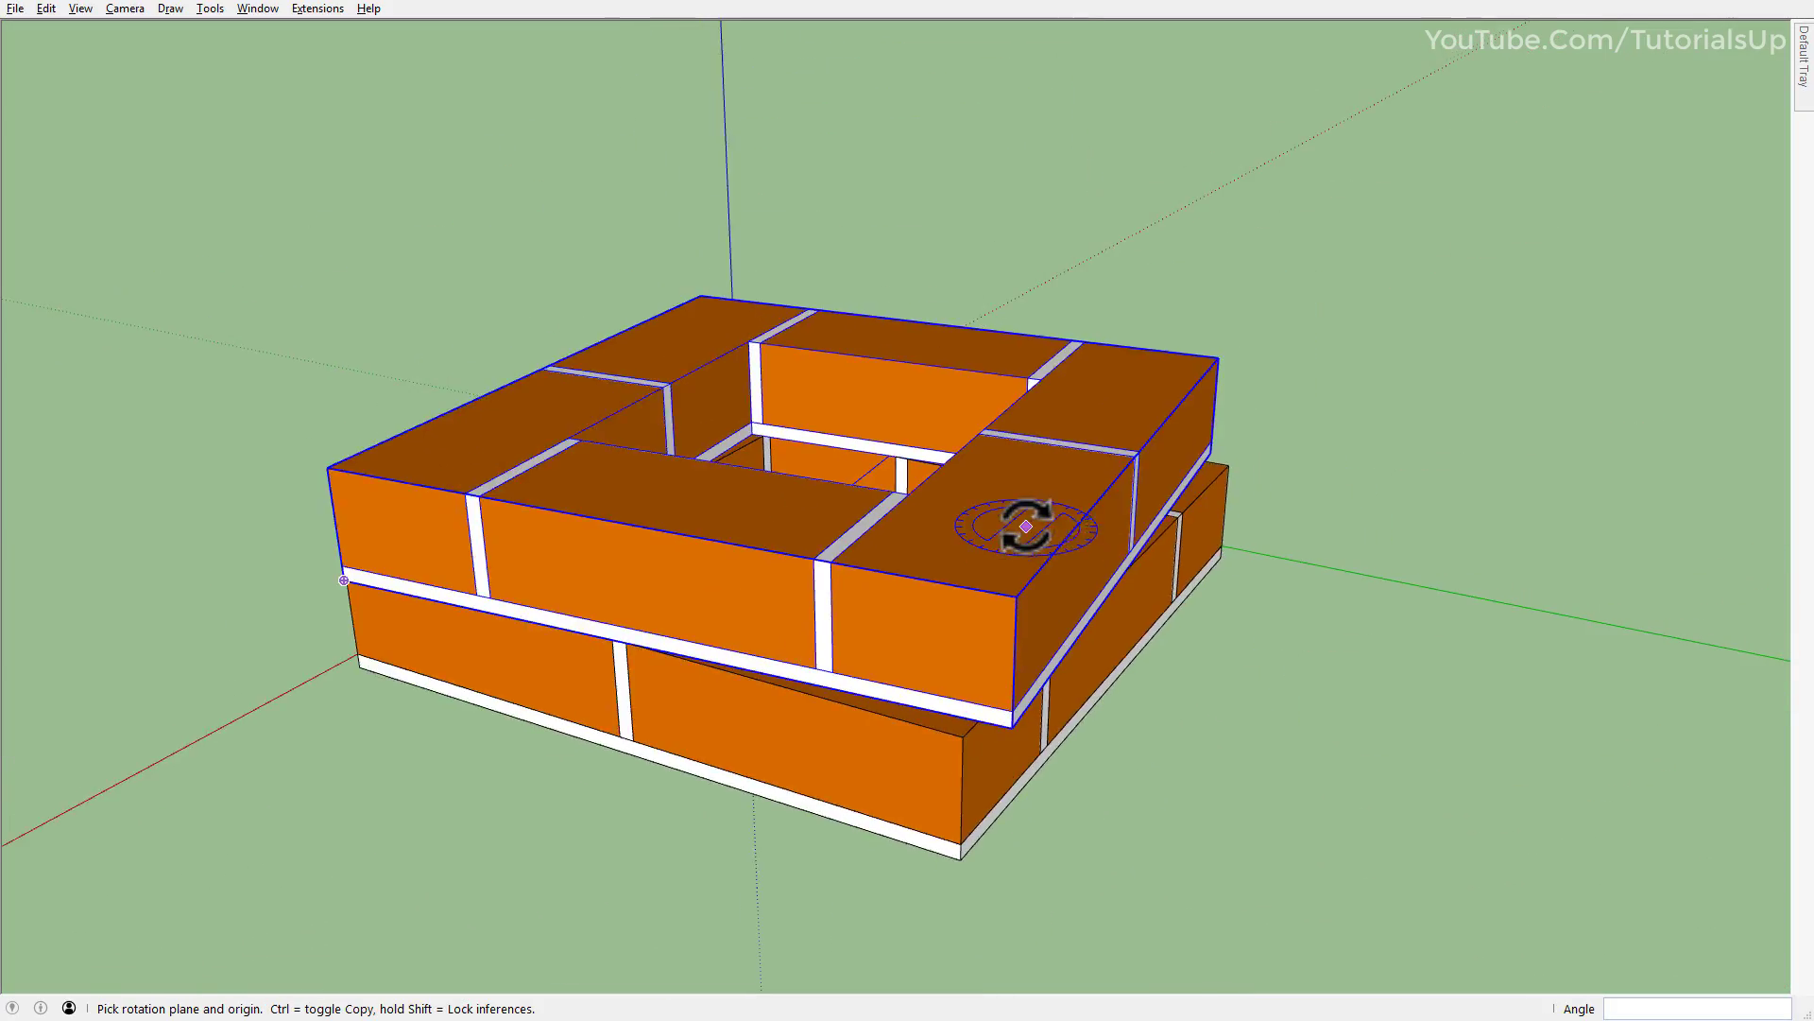
{"action": "middle_click_drag", "start_coordinate": [1024, 519], "coordinate": [883, 580]}
{"action": "key", "text": "space"}
{"action": "left_click_drag", "start_coordinate": [328, 140], "coordinate": [1505, 898]}
{"action": "right_click", "coordinate": [1052, 440]}
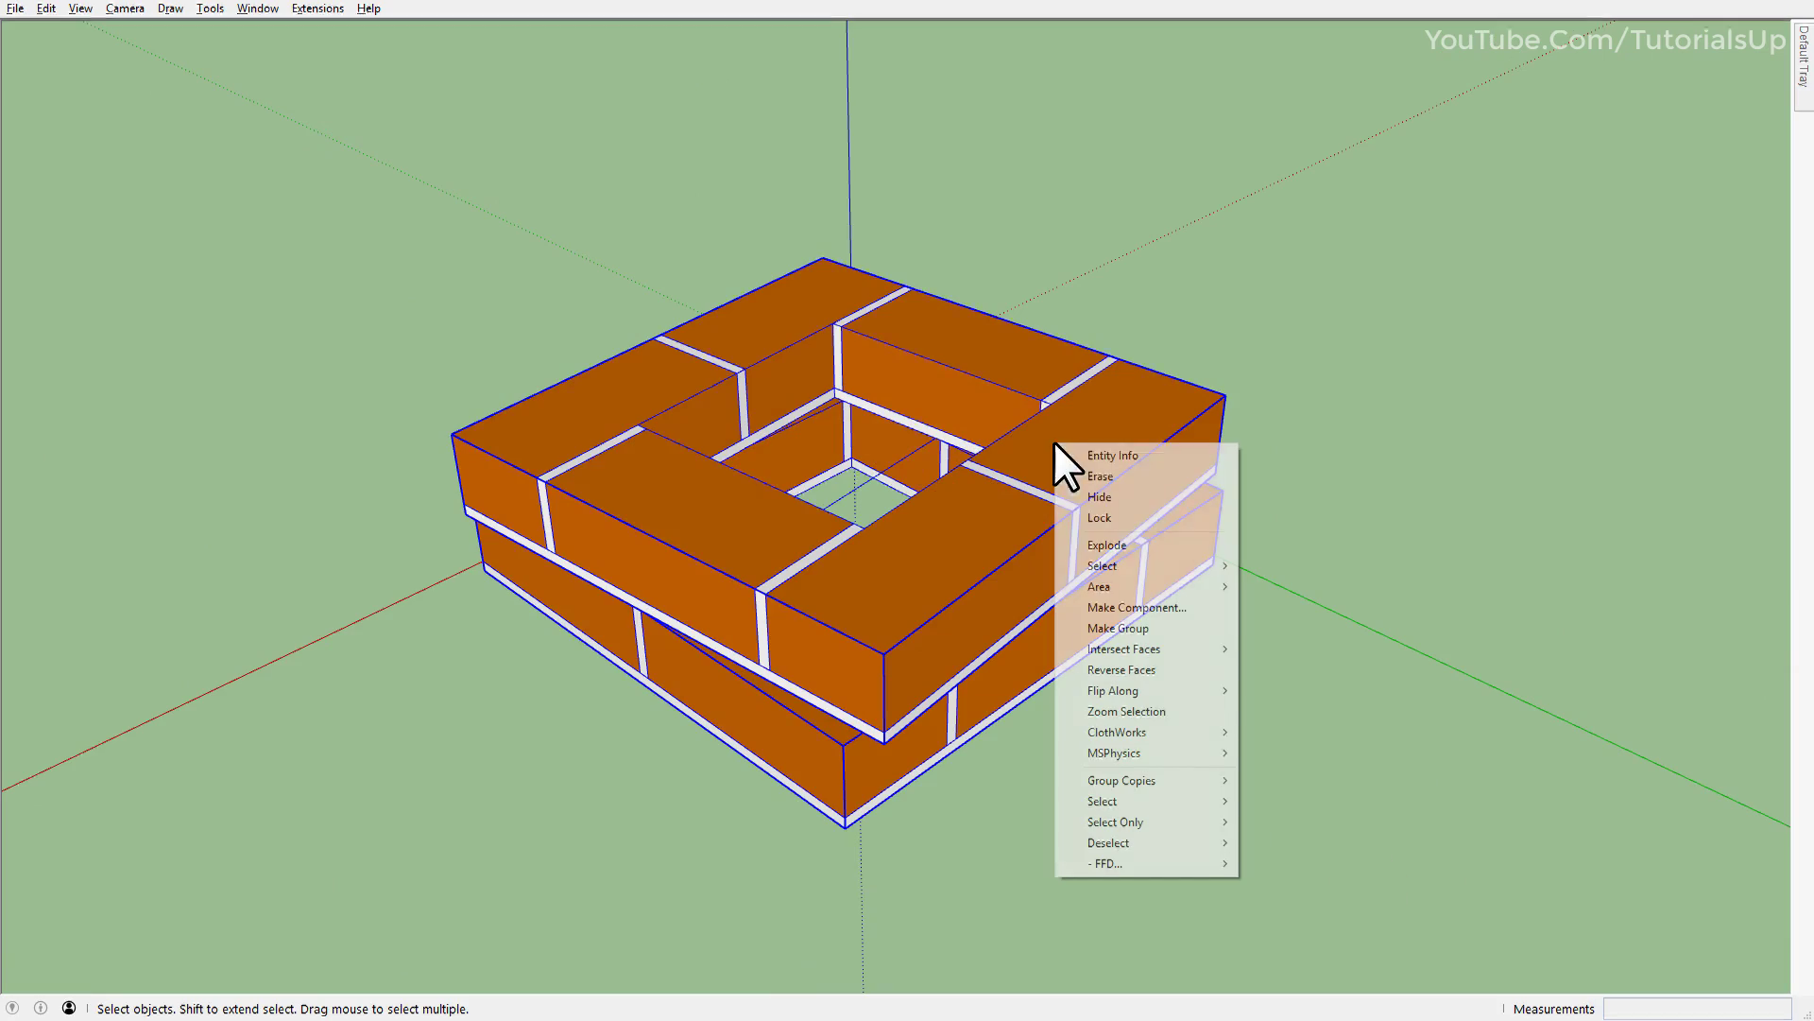
{"action": "left_click", "coordinate": [1183, 628]}
Dimension the combined height from the lower mortar bed's bottom corner to the upper course's top corner.
{"action": "middle_click_drag", "start_coordinate": [907, 534], "coordinate": [932, 587]}
{"action": "middle_click_drag", "start_coordinate": [828, 526], "coordinate": [832, 401]}
{"action": "key", "text": "d"}
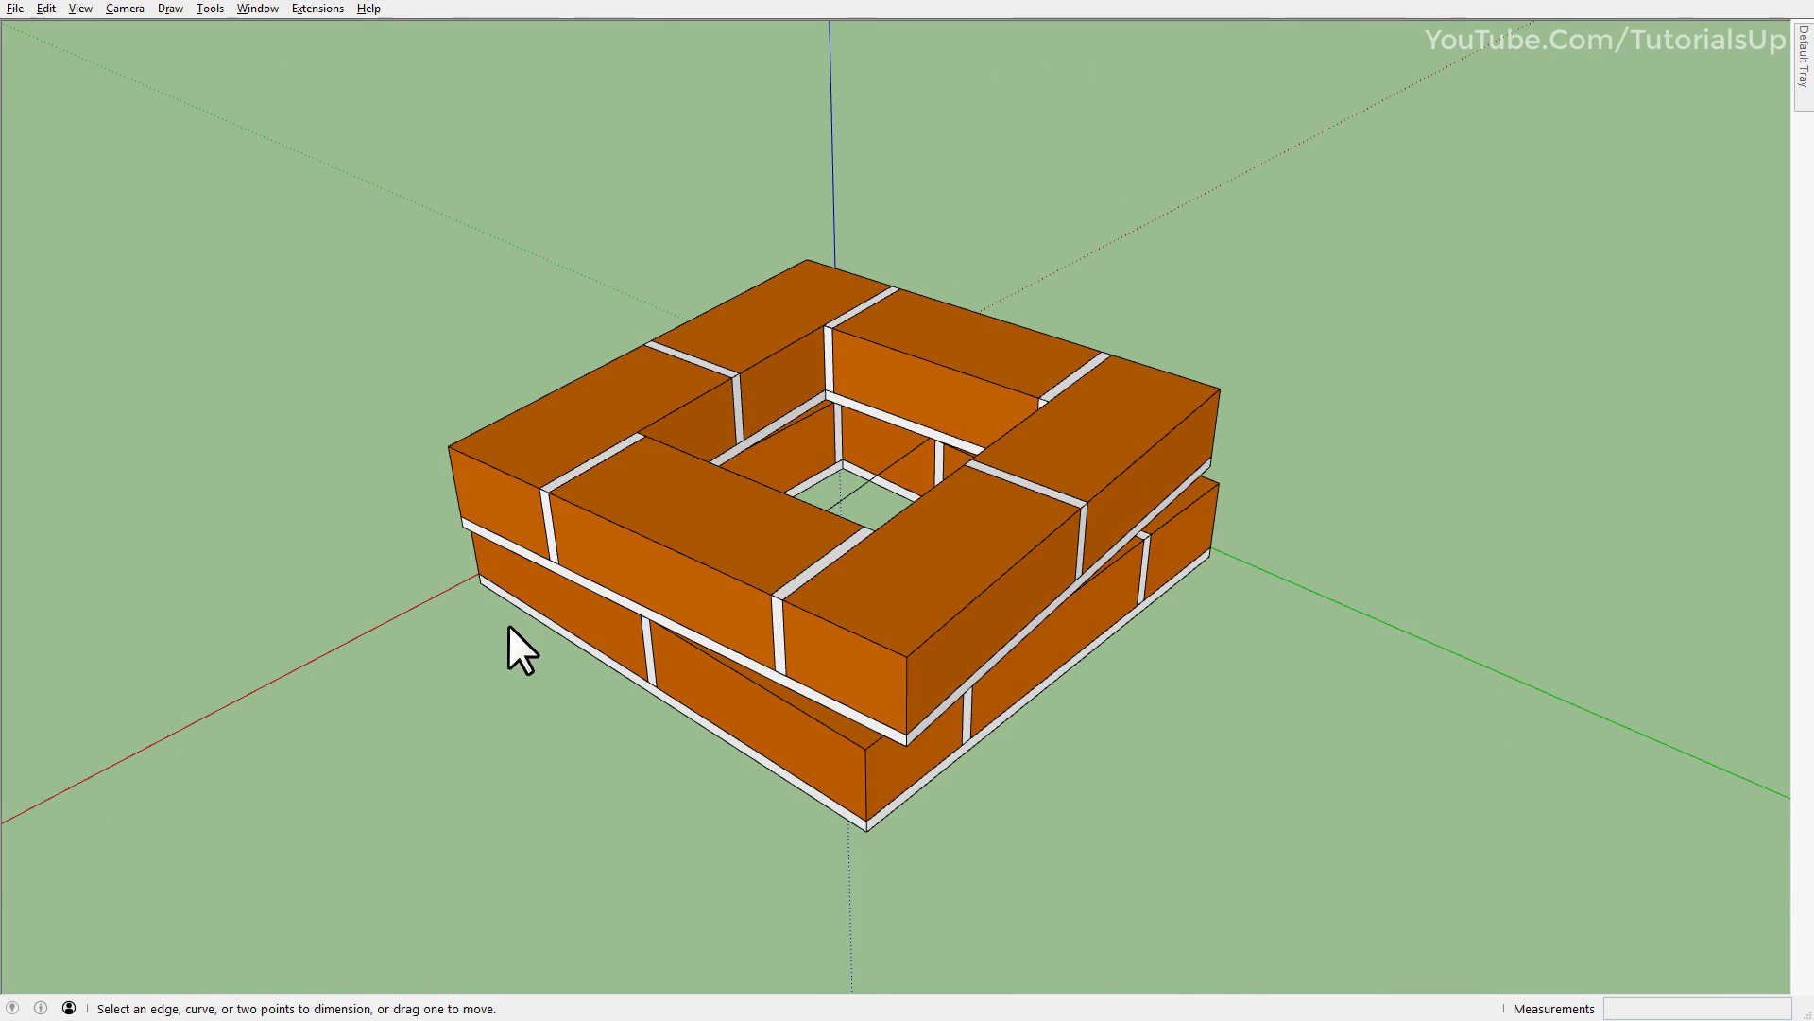
{"action": "left_click", "coordinate": [479, 581]}
{"action": "left_click", "coordinate": [447, 445]}
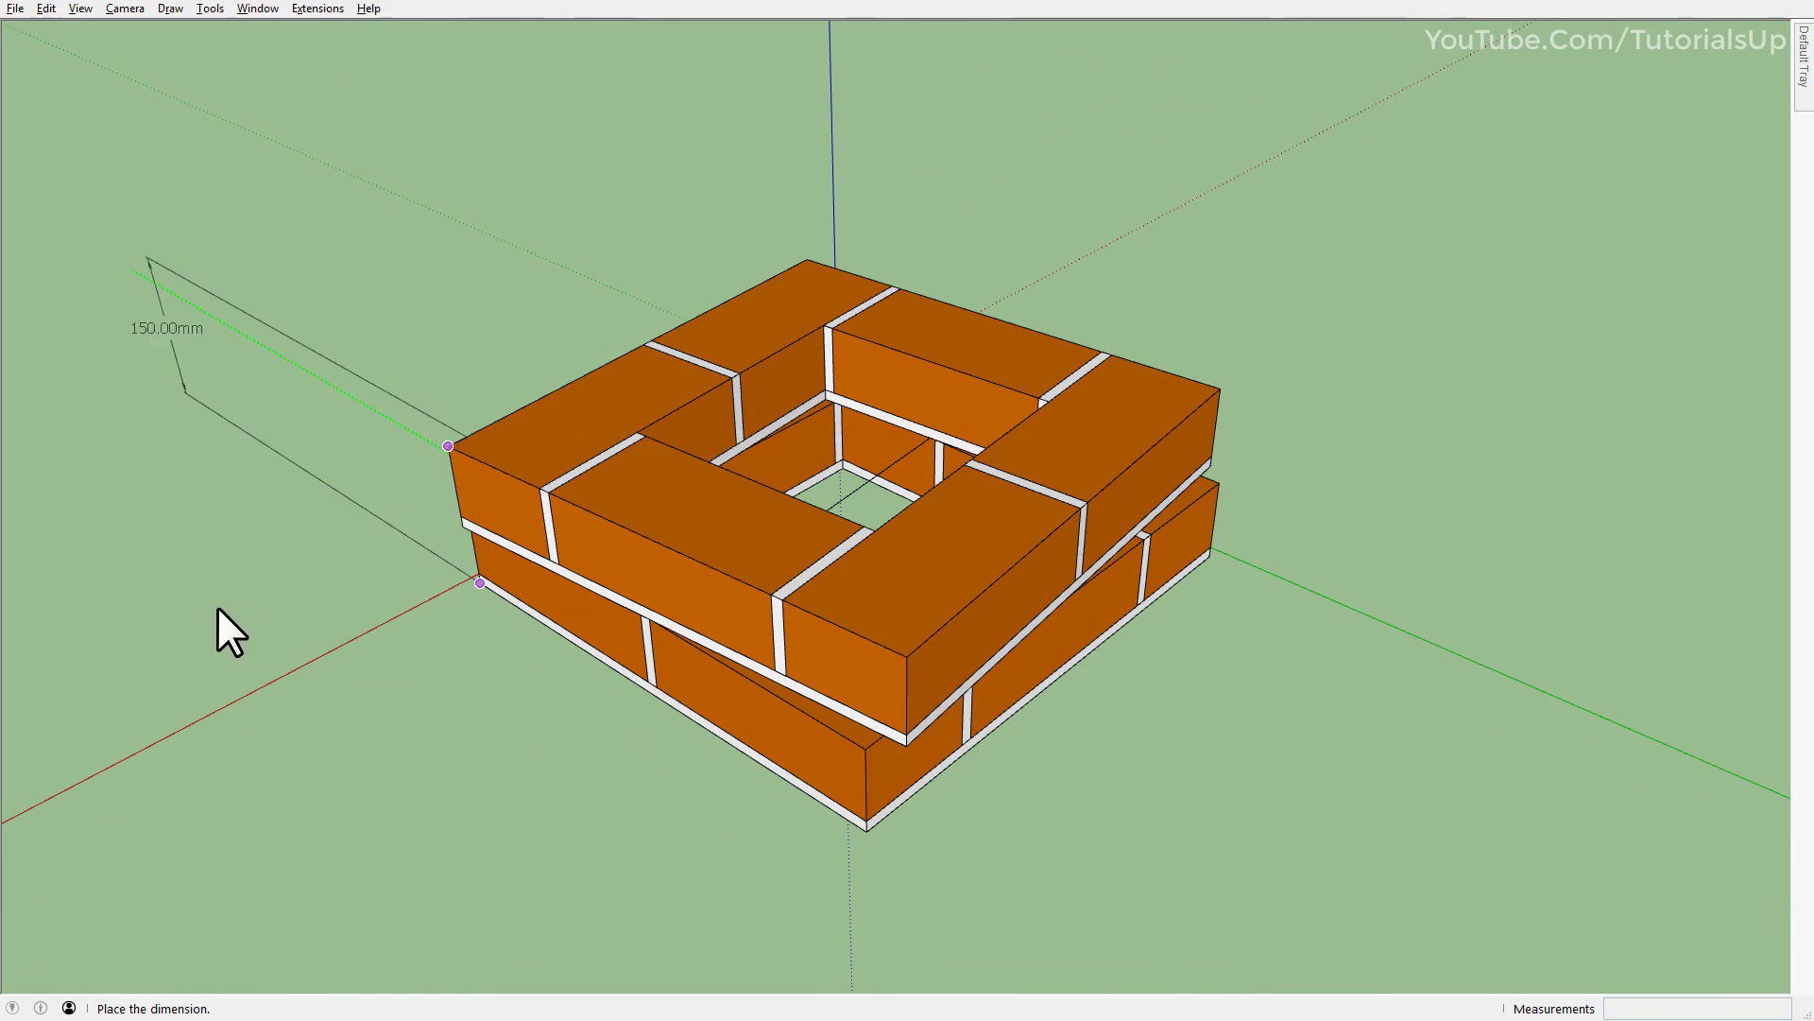
{"action": "middle_click_drag", "start_coordinate": [223, 628], "coordinate": [278, 426]}
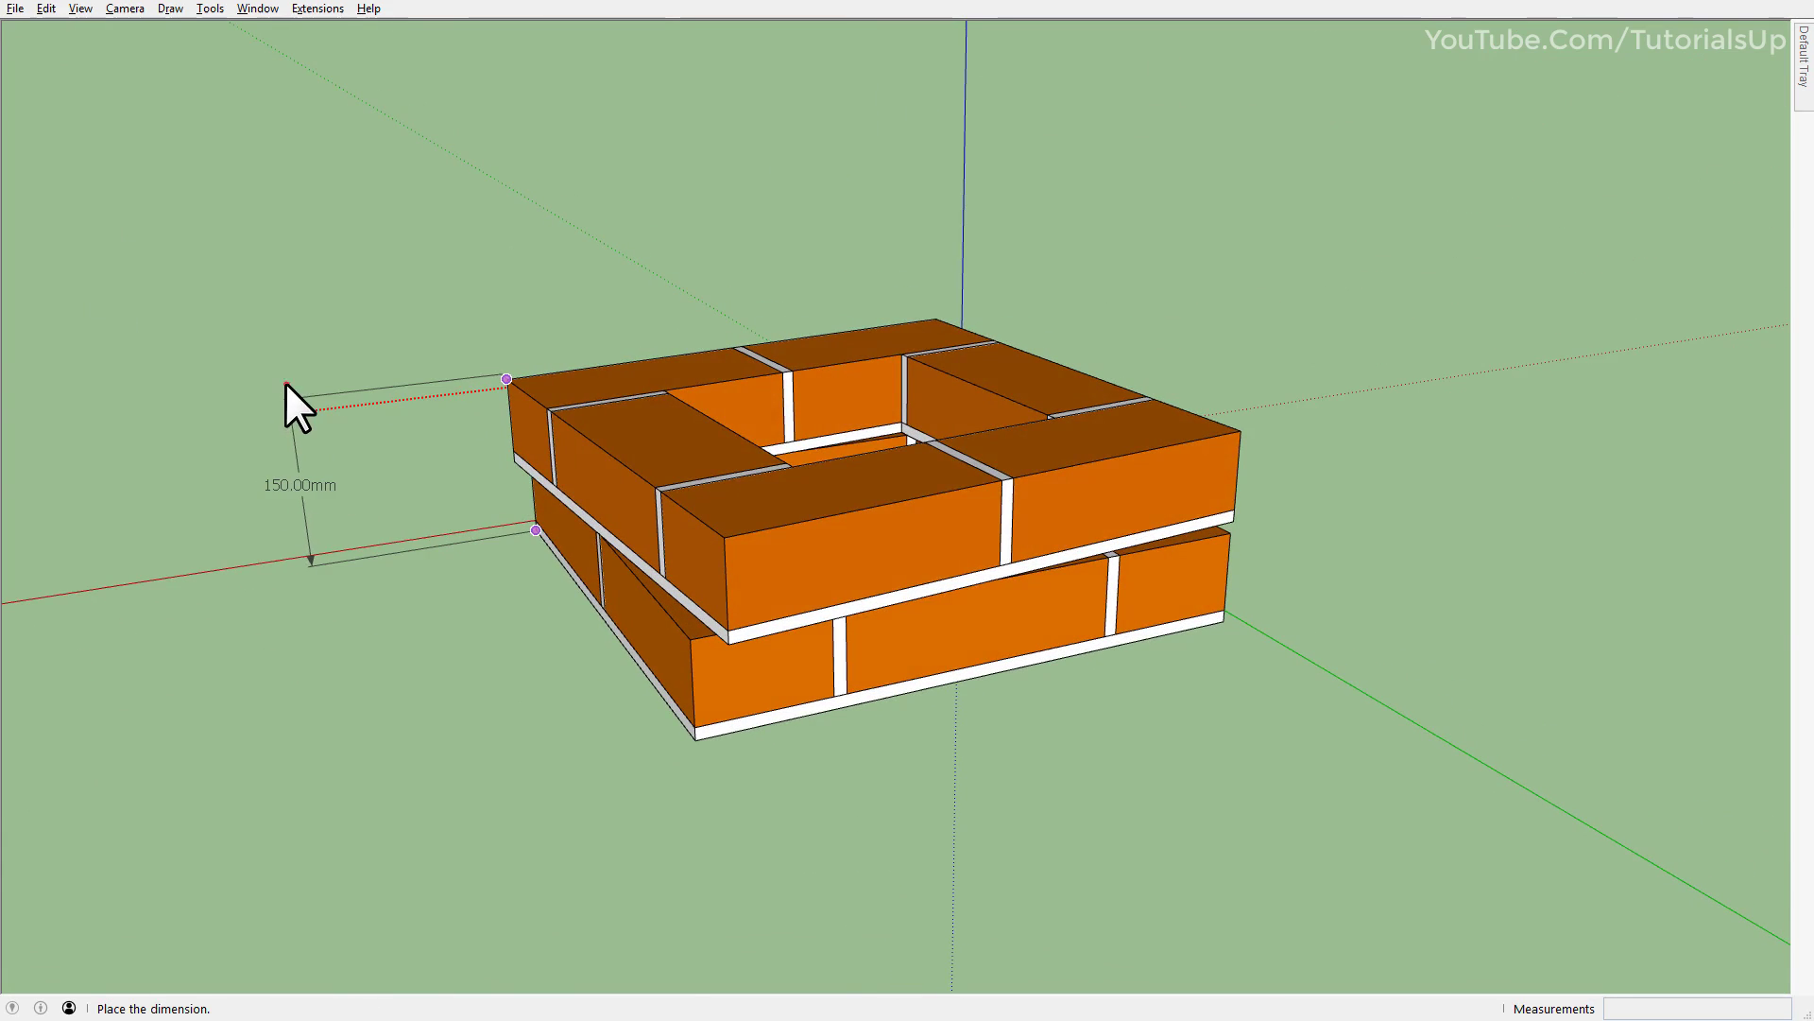
{"action": "left_click", "coordinate": [285, 381]}
{"action": "scroll", "coordinate": [230, 488], "scroll_direction": "up", "scroll_amount": 5}
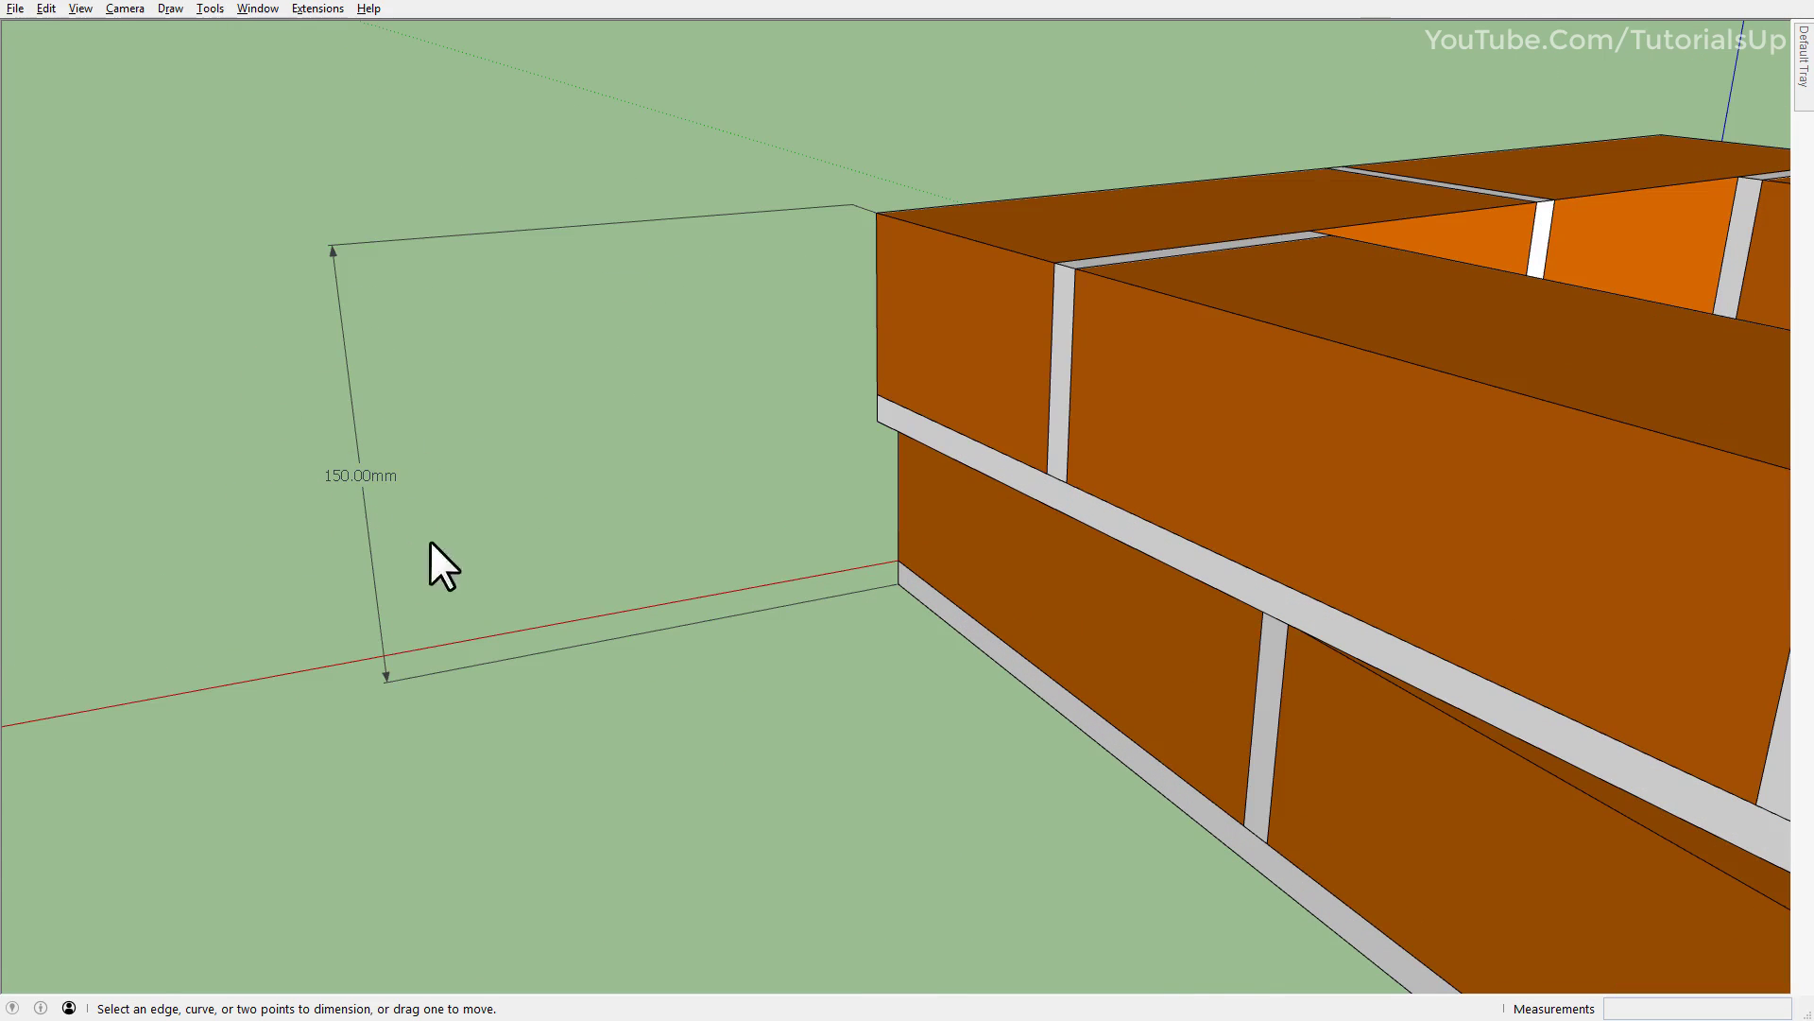
Start the Grow plugin on the two-course group, with the midpoint of the centre line as growth point.
{"action": "key", "text": "space"}
{"action": "scroll", "coordinate": [511, 525], "scroll_direction": "down", "scroll_amount": 5}
{"action": "middle_click_drag", "start_coordinate": [945, 545], "coordinate": [1044, 553]}
{"action": "scroll", "coordinate": [1085, 620], "scroll_direction": "down", "scroll_amount": 3}
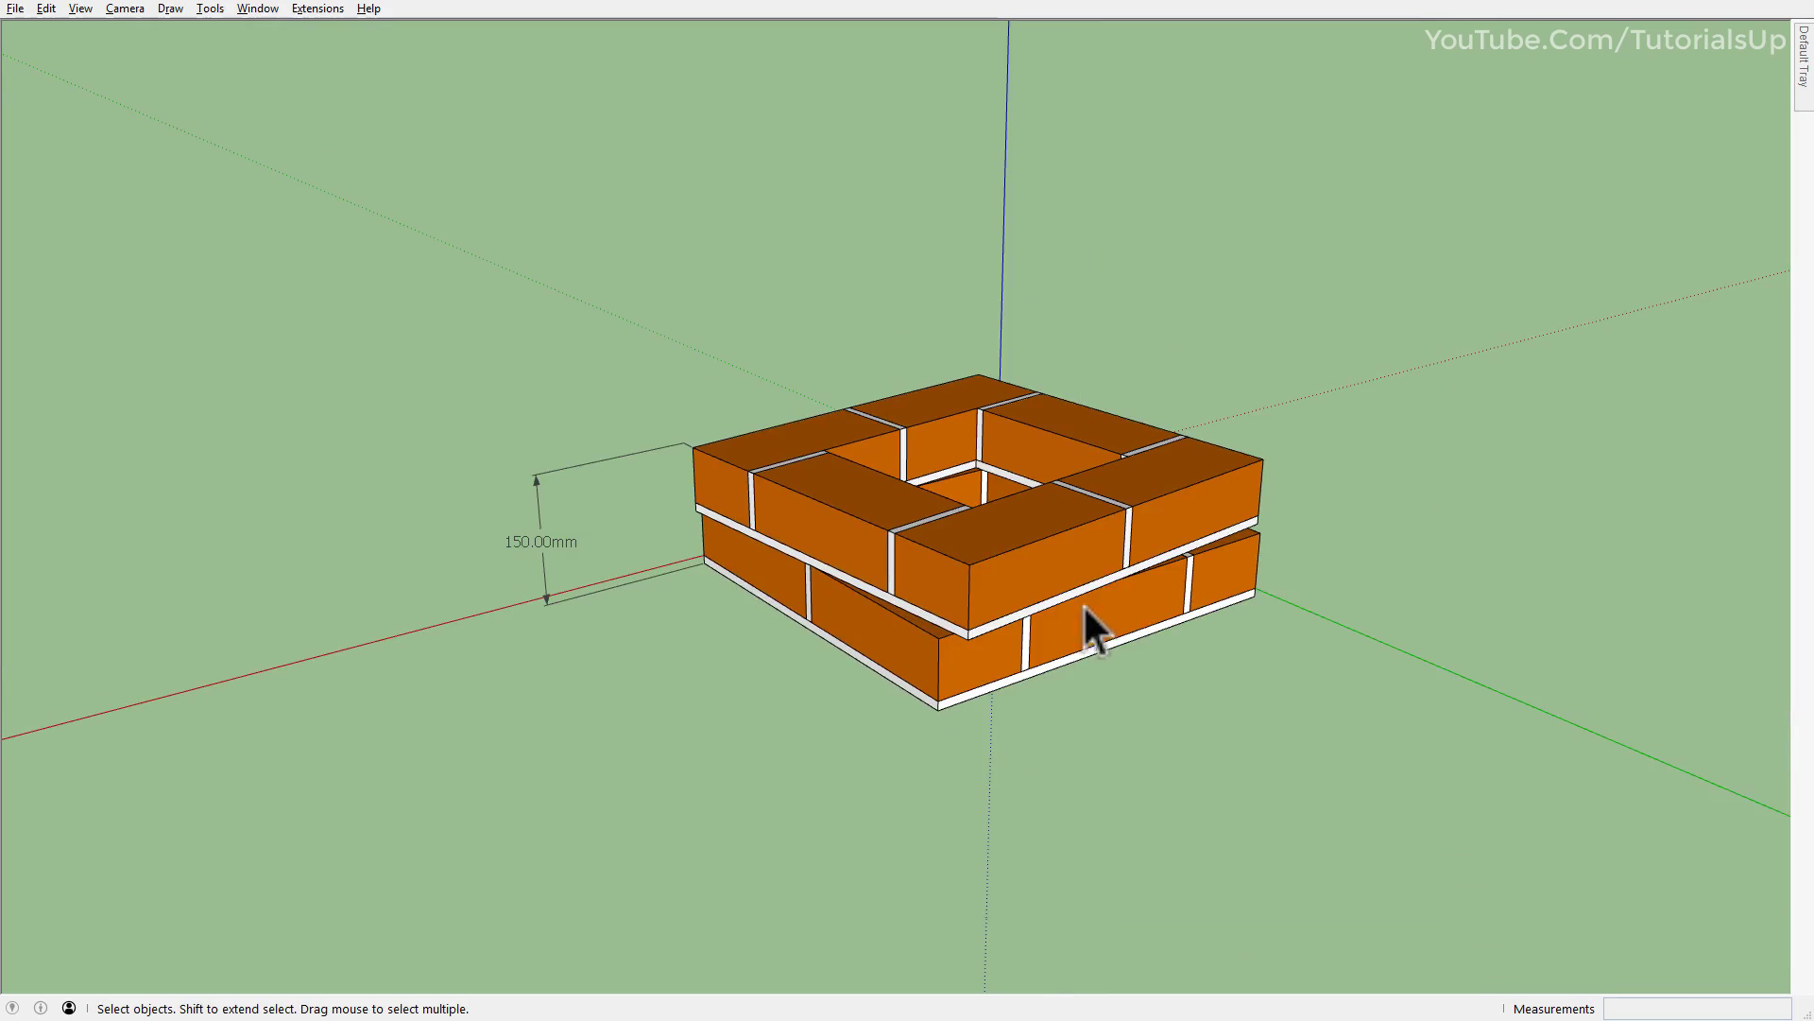
{"action": "scroll", "coordinate": [1106, 567], "scroll_direction": "up", "scroll_amount": 3}
{"action": "left_click", "coordinate": [1106, 562]}
{"action": "middle_click_drag", "start_coordinate": [1143, 497], "coordinate": [1171, 605]}
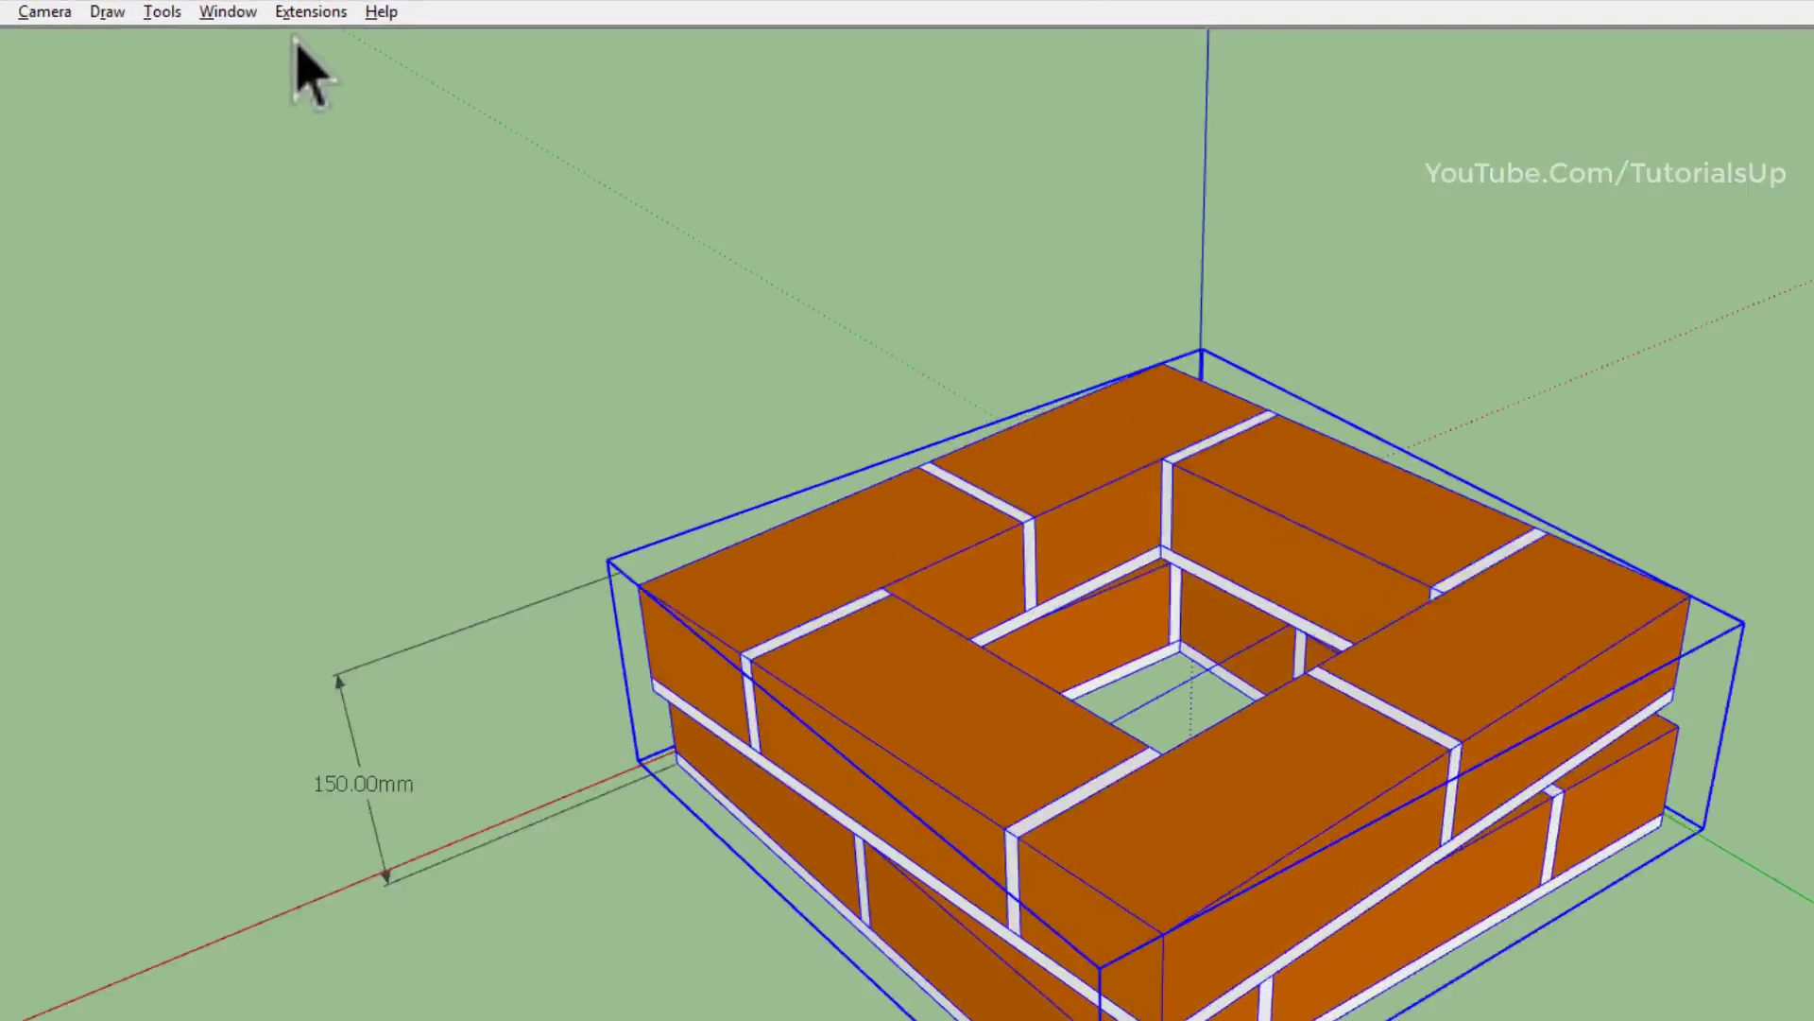
{"action": "left_click", "coordinate": [318, 9]}
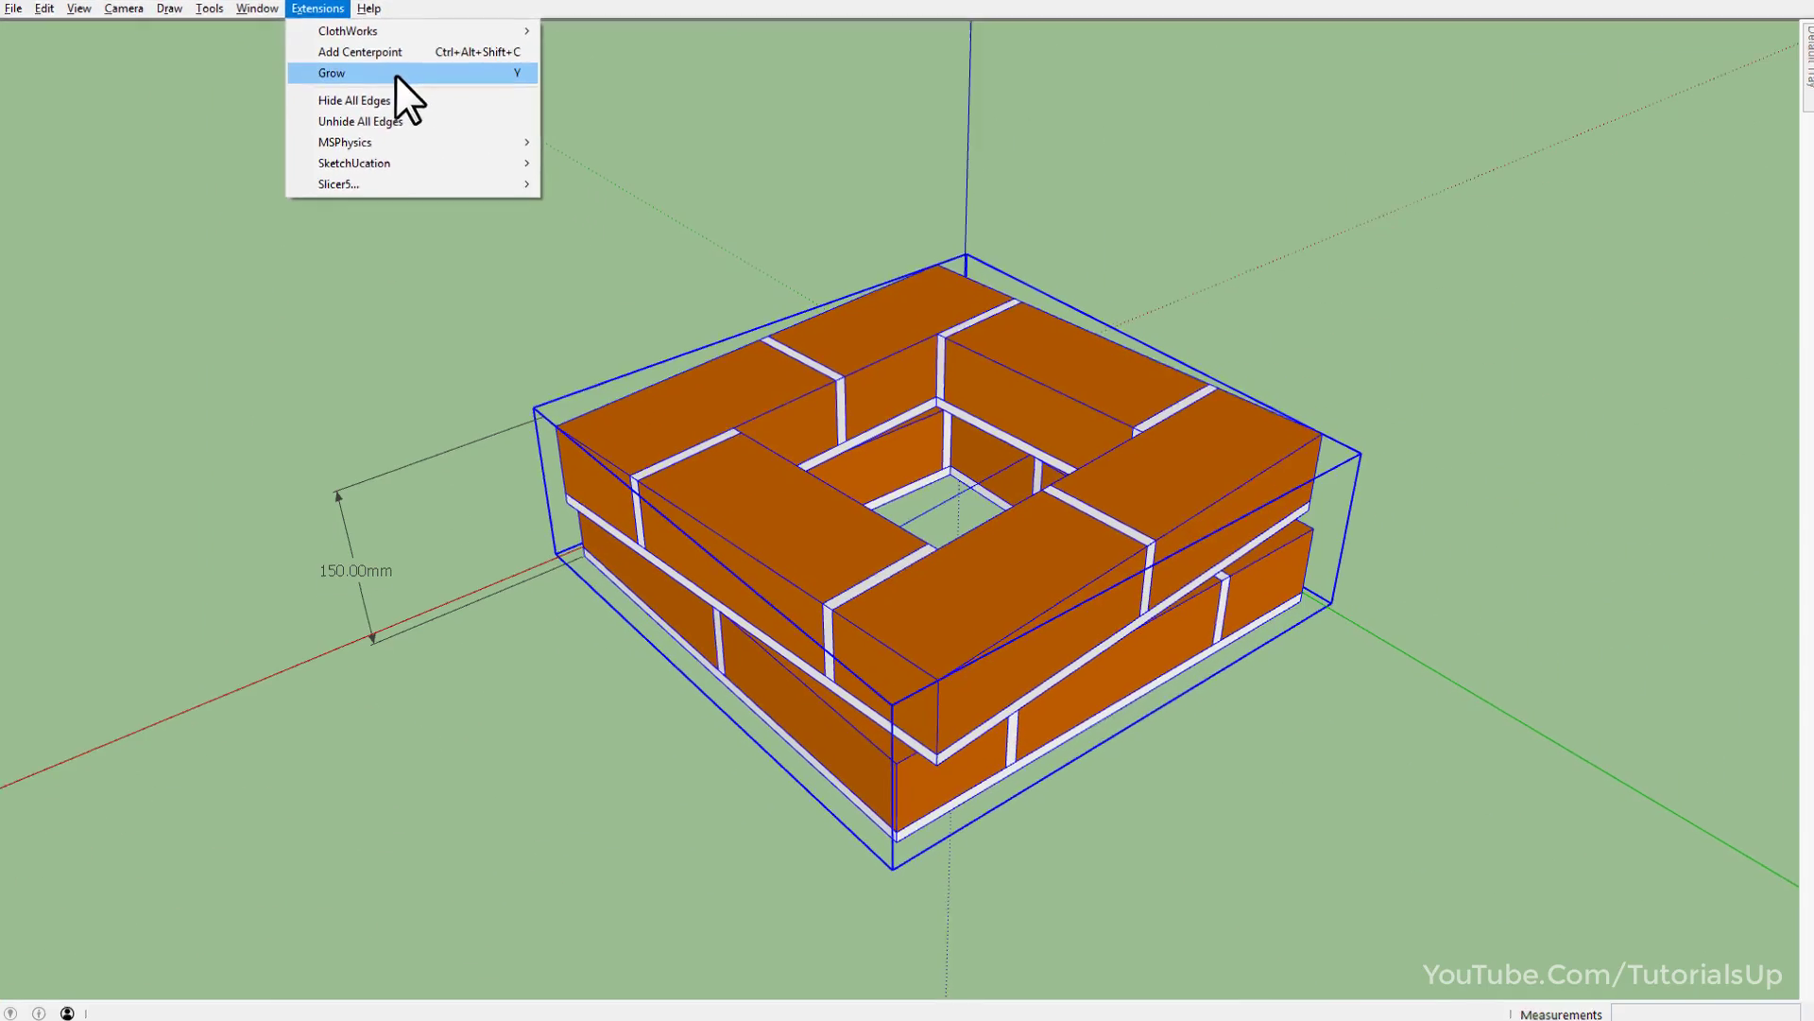
{"action": "left_click", "coordinate": [558, 279]}
{"action": "middle_click_drag", "start_coordinate": [960, 407], "coordinate": [874, 666]}
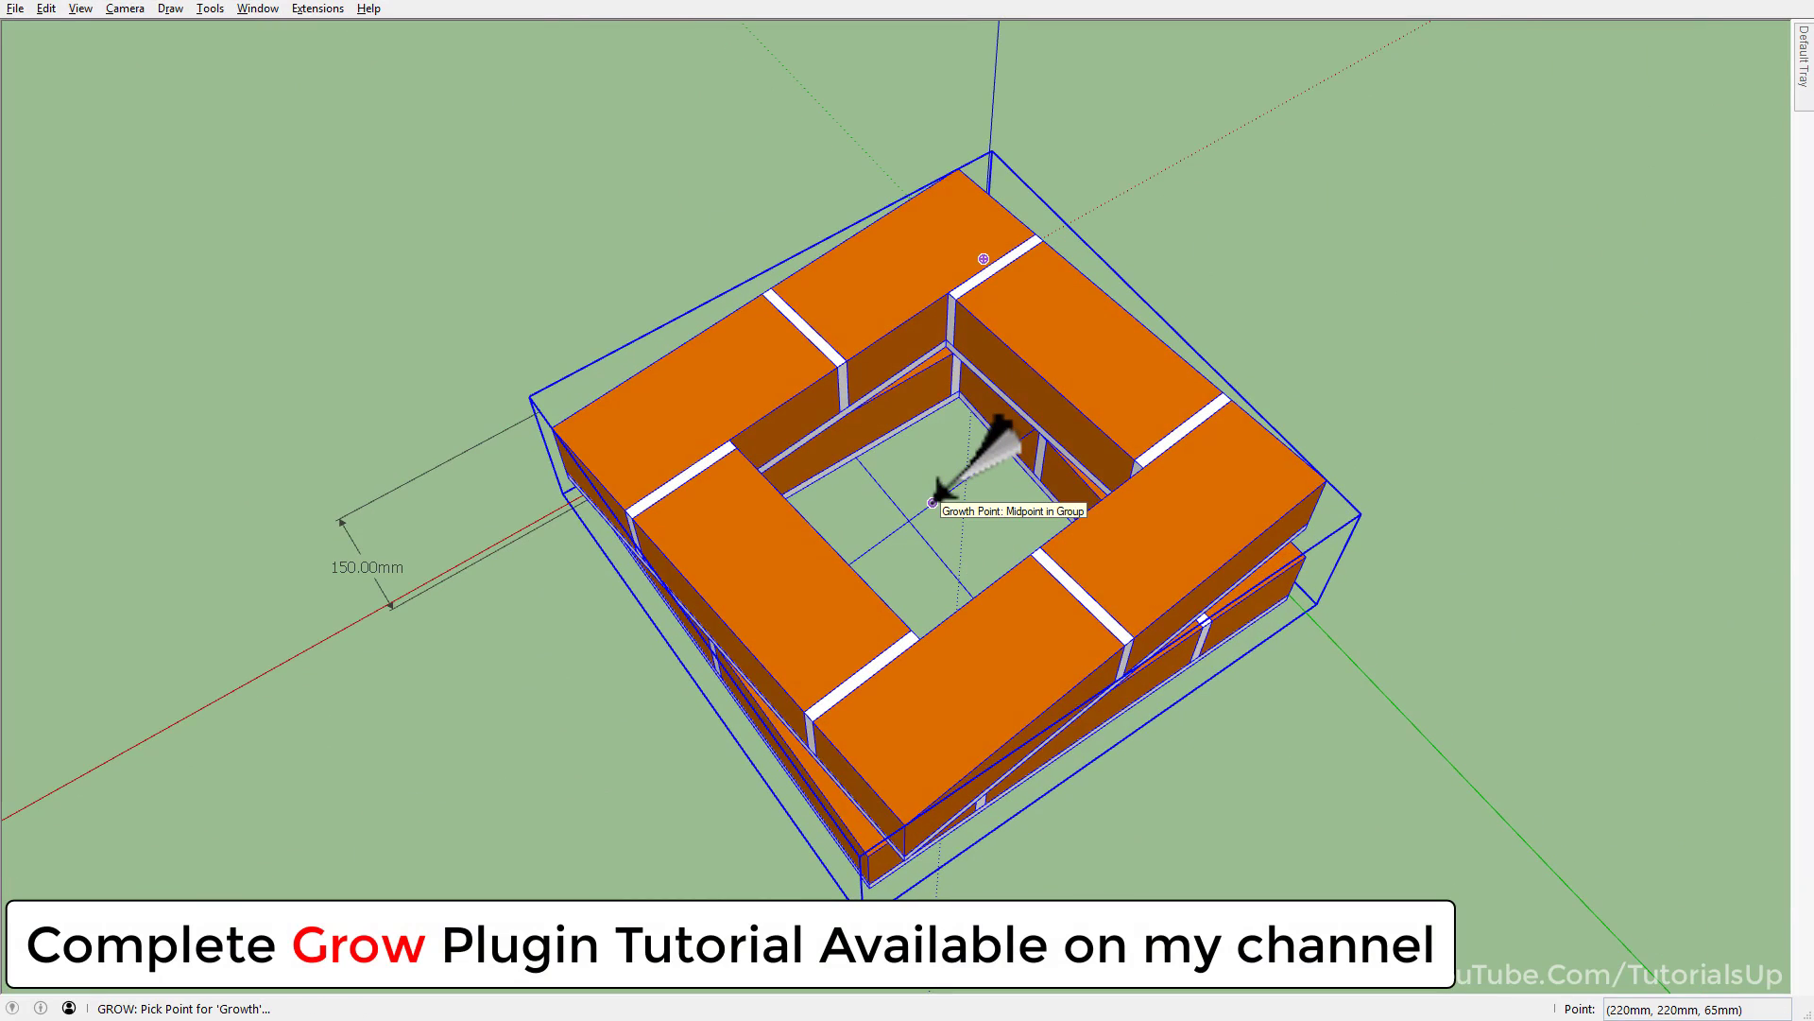
{"action": "left_click", "coordinate": [933, 503]}
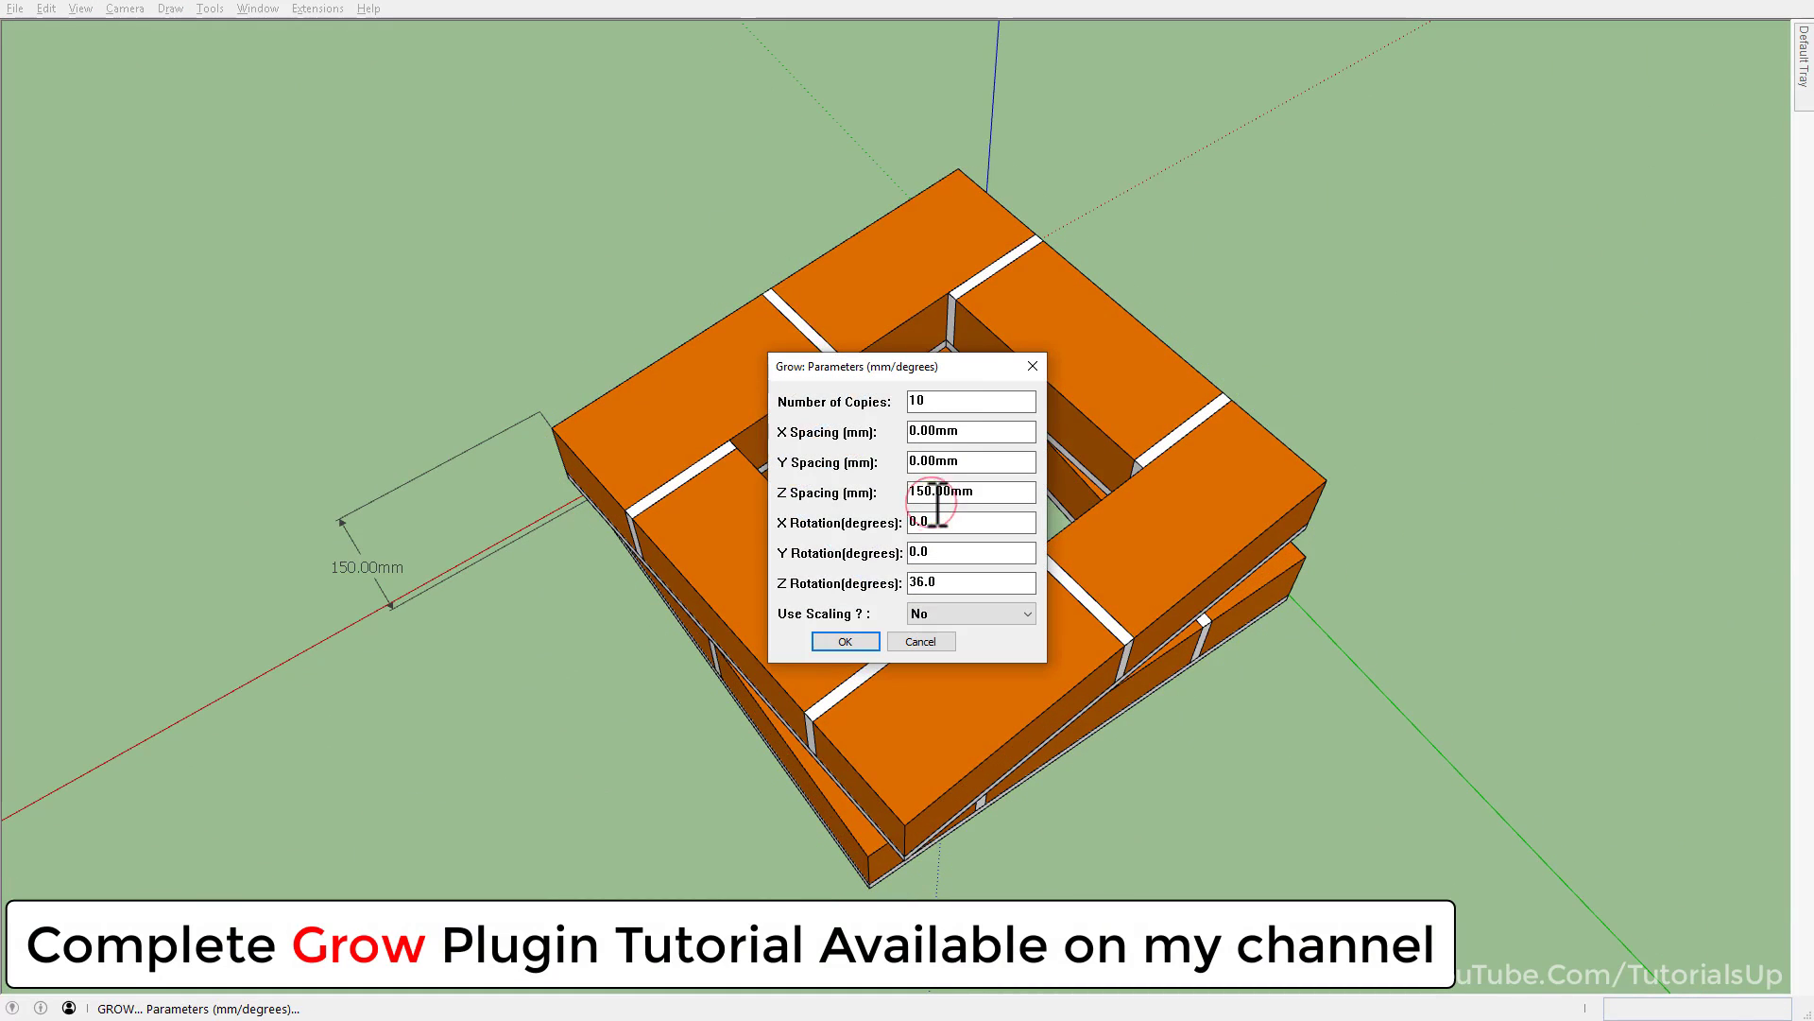
Grow the group with 20 copies, 150 mm Z spacing, 10 degrees Z rotation, no scaling and the default operation order.
{"action": "double_click", "coordinate": [969, 404]}
{"action": "type", "text": "20"}
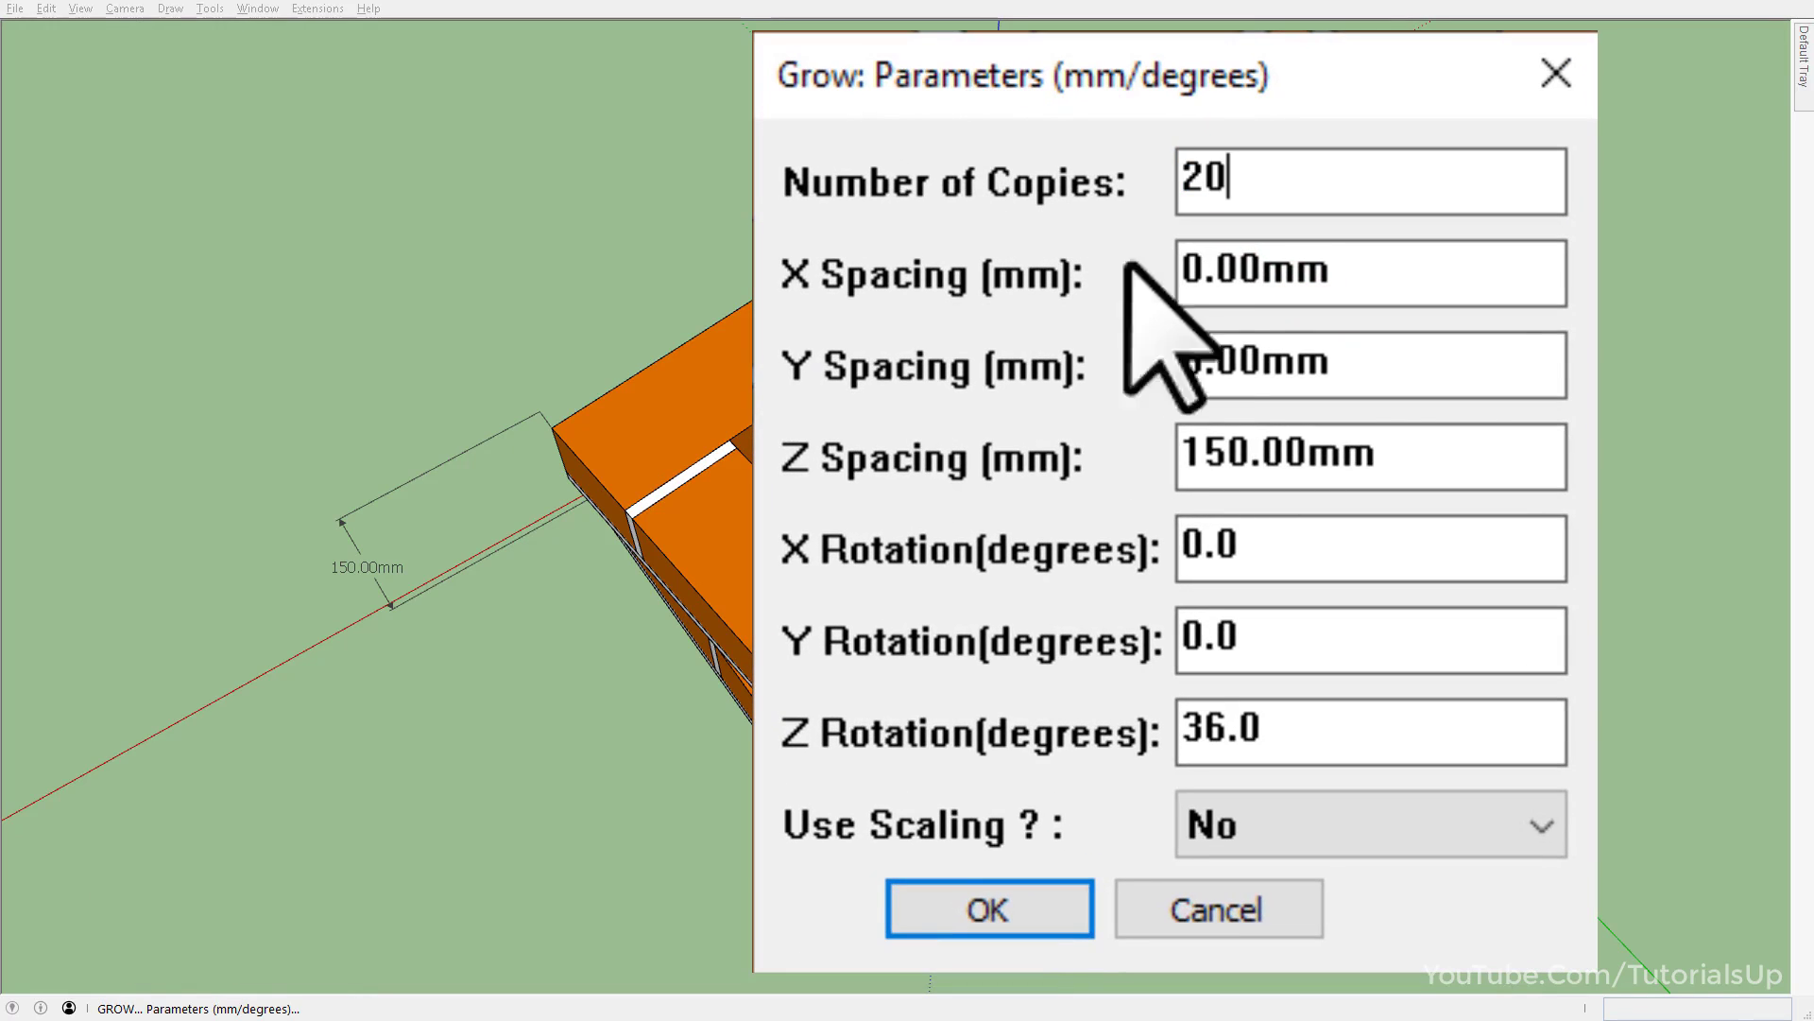
{"action": "left_click_drag", "start_coordinate": [1408, 458], "coordinate": [1185, 458]}
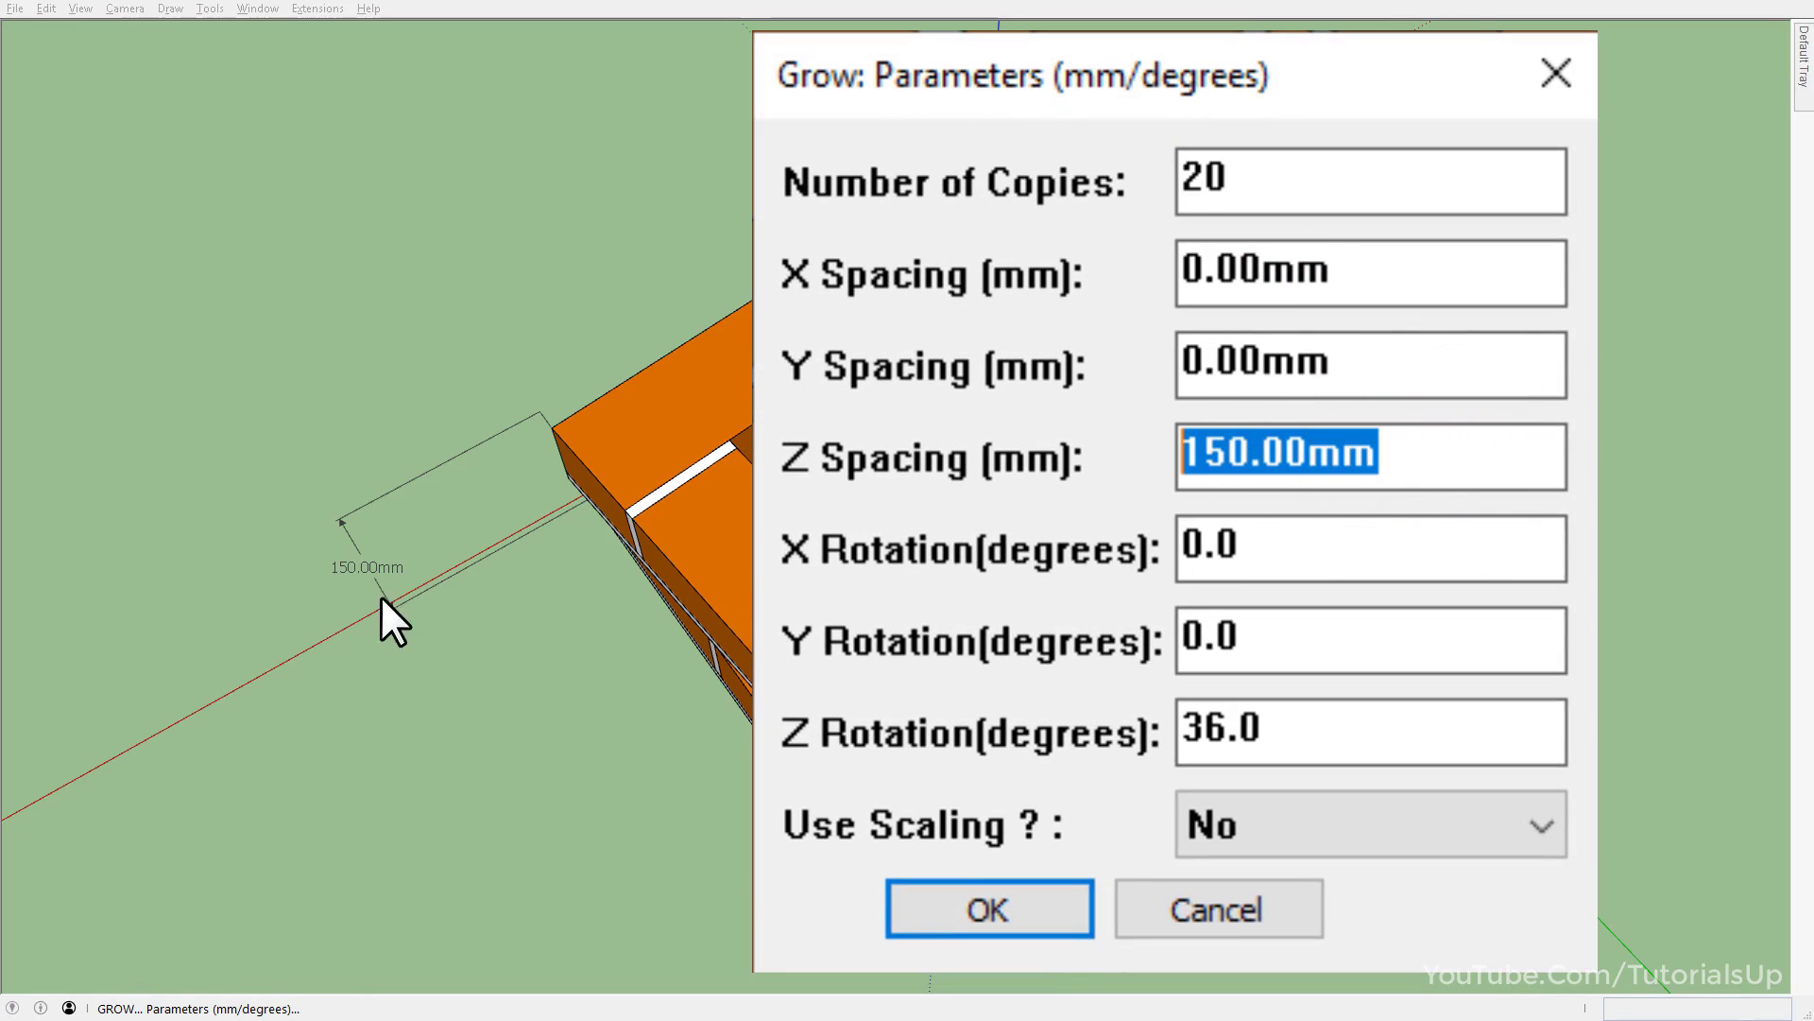
{"action": "left_click_drag", "start_coordinate": [1304, 737], "coordinate": [956, 737]}
{"action": "type", "text": "10"}
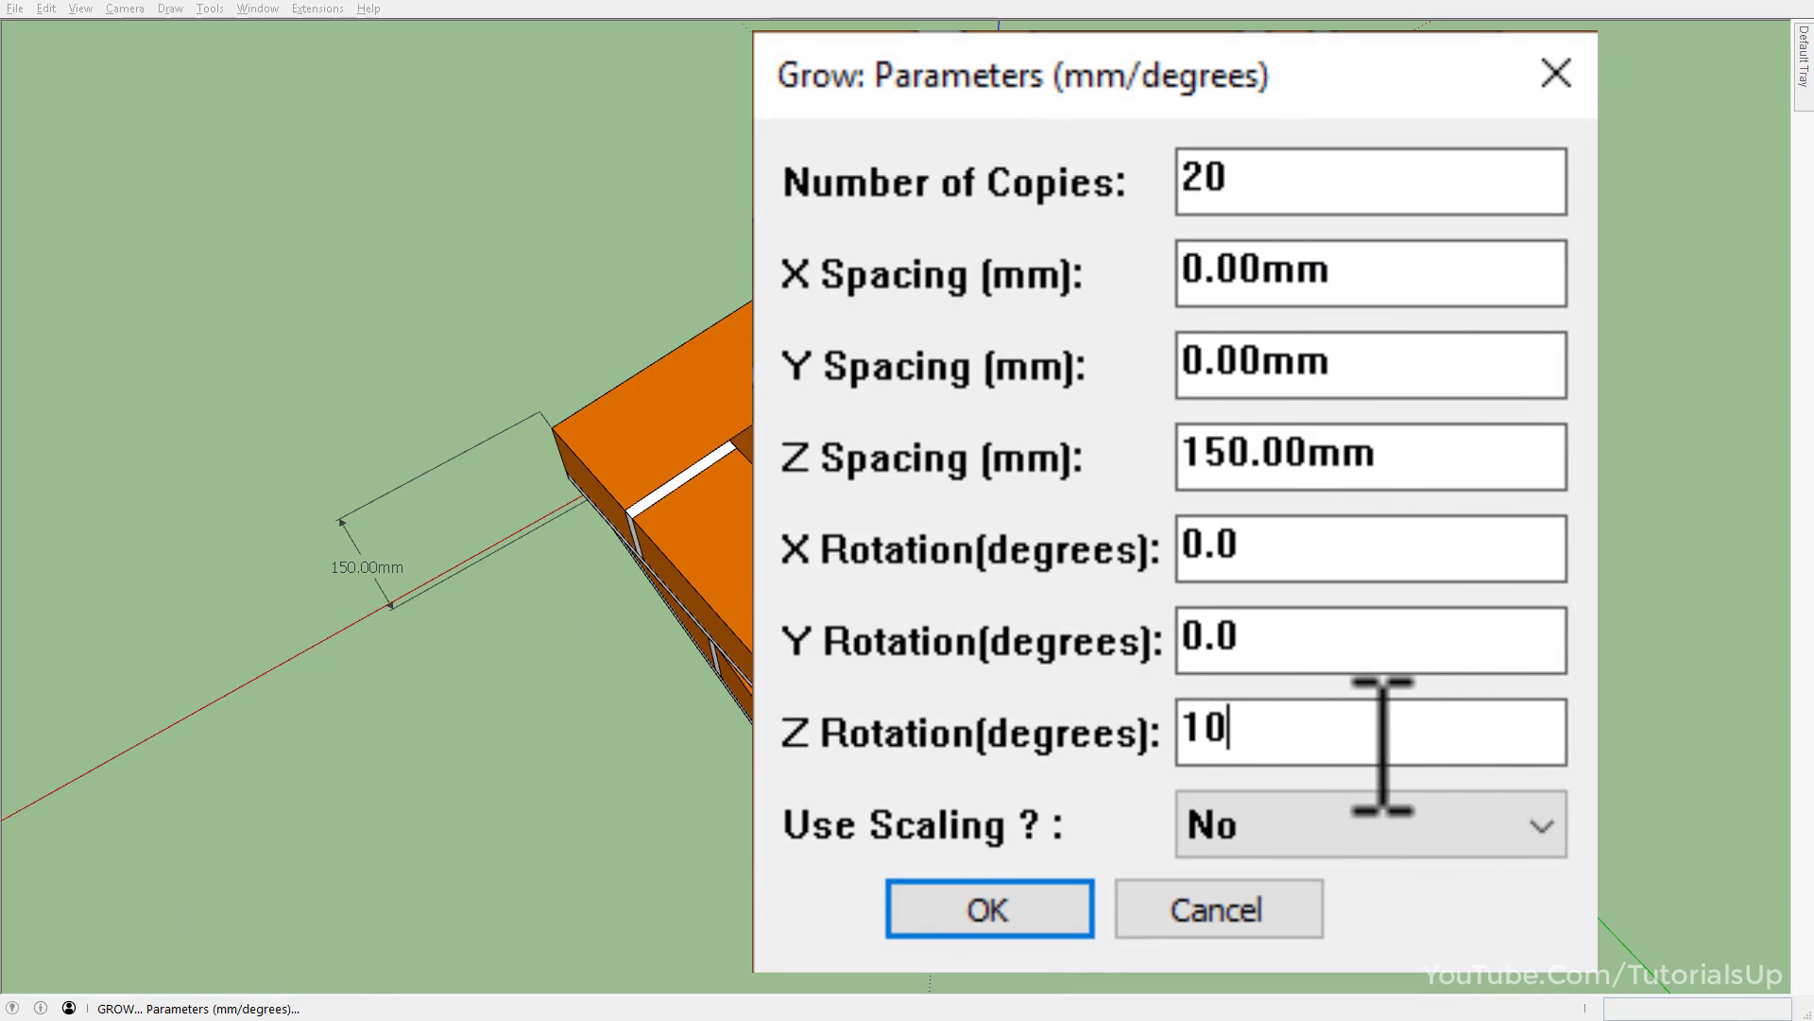
{"action": "left_click_drag", "start_coordinate": [1248, 737], "coordinate": [1114, 737]}
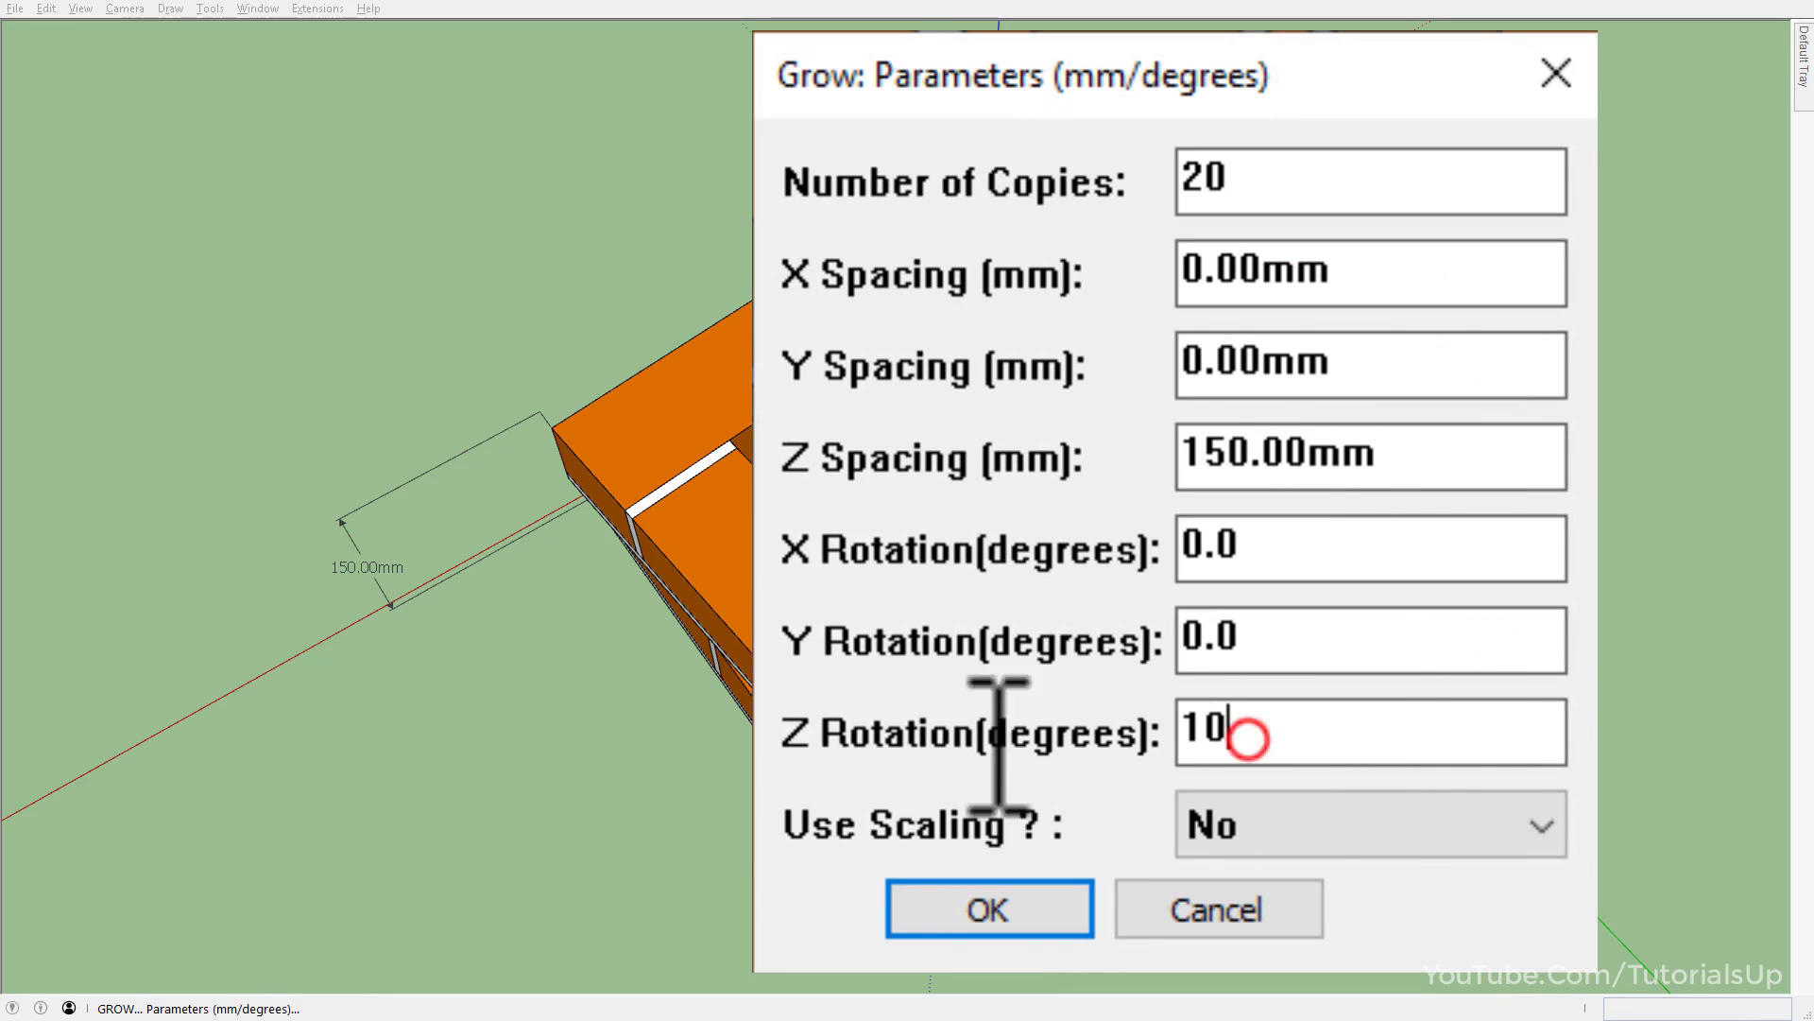
{"action": "left_click", "coordinate": [1000, 912]}
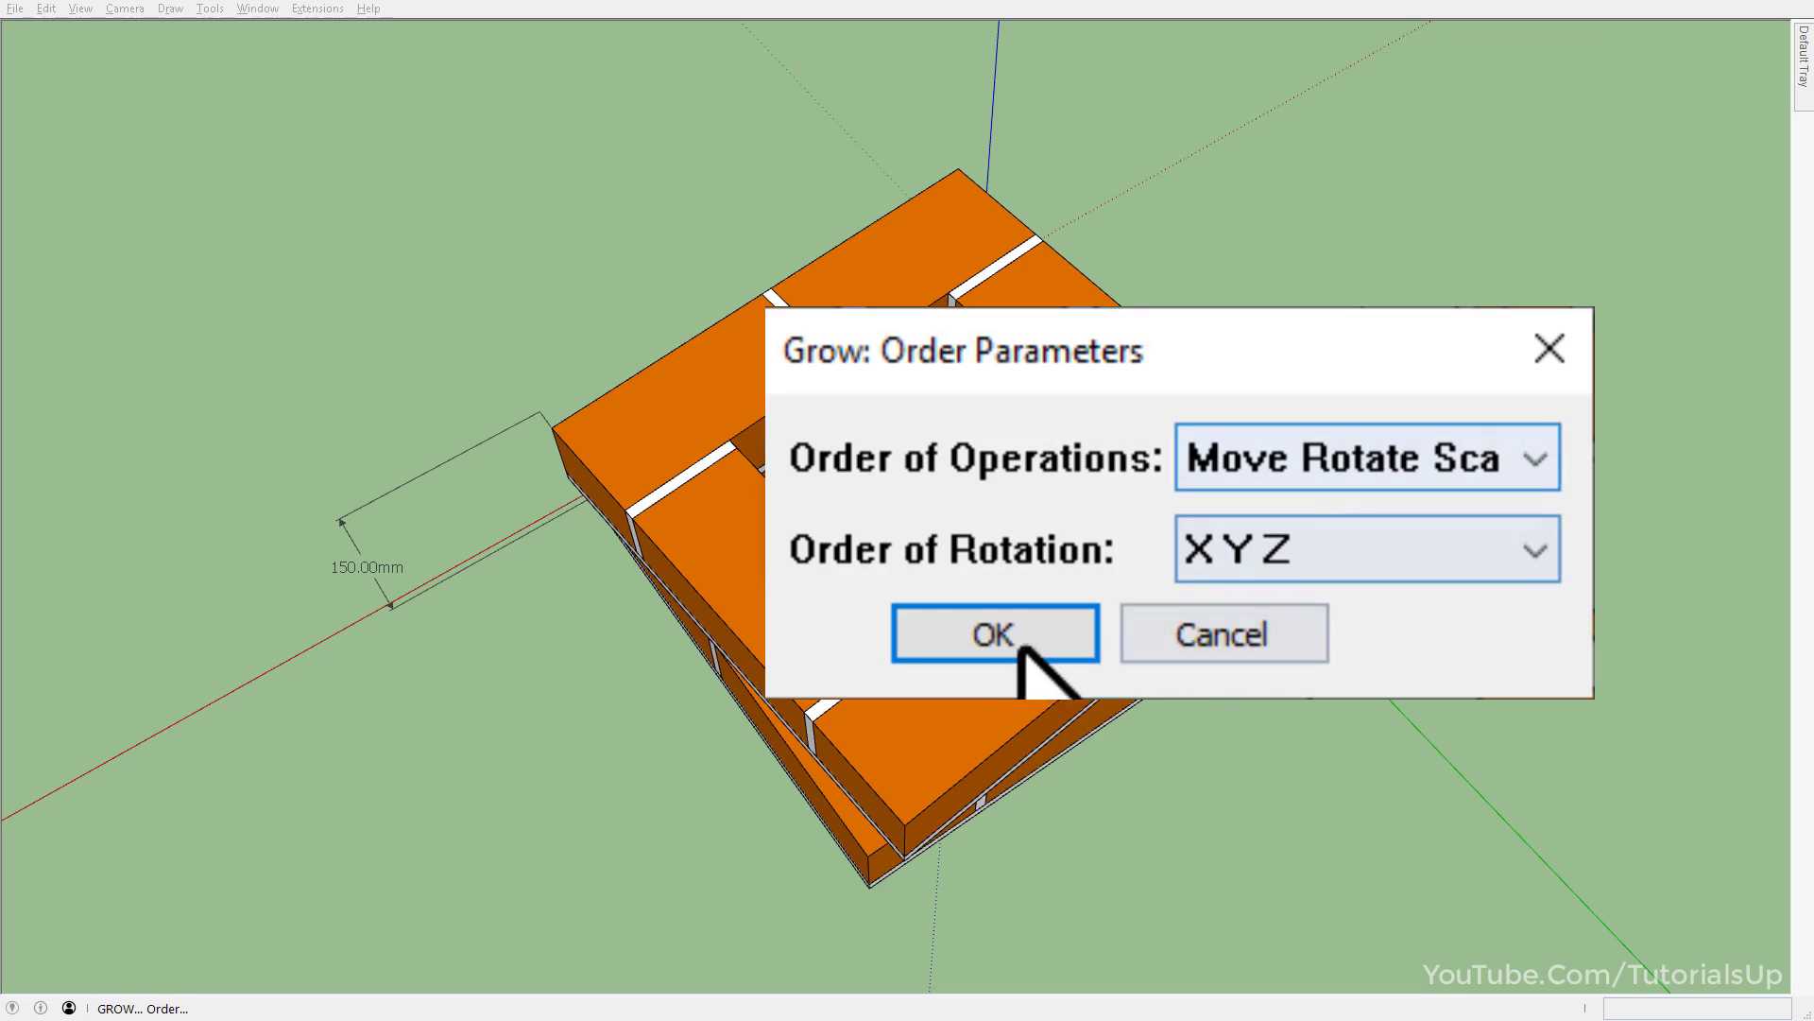
{"action": "left_click", "coordinate": [1001, 635]}
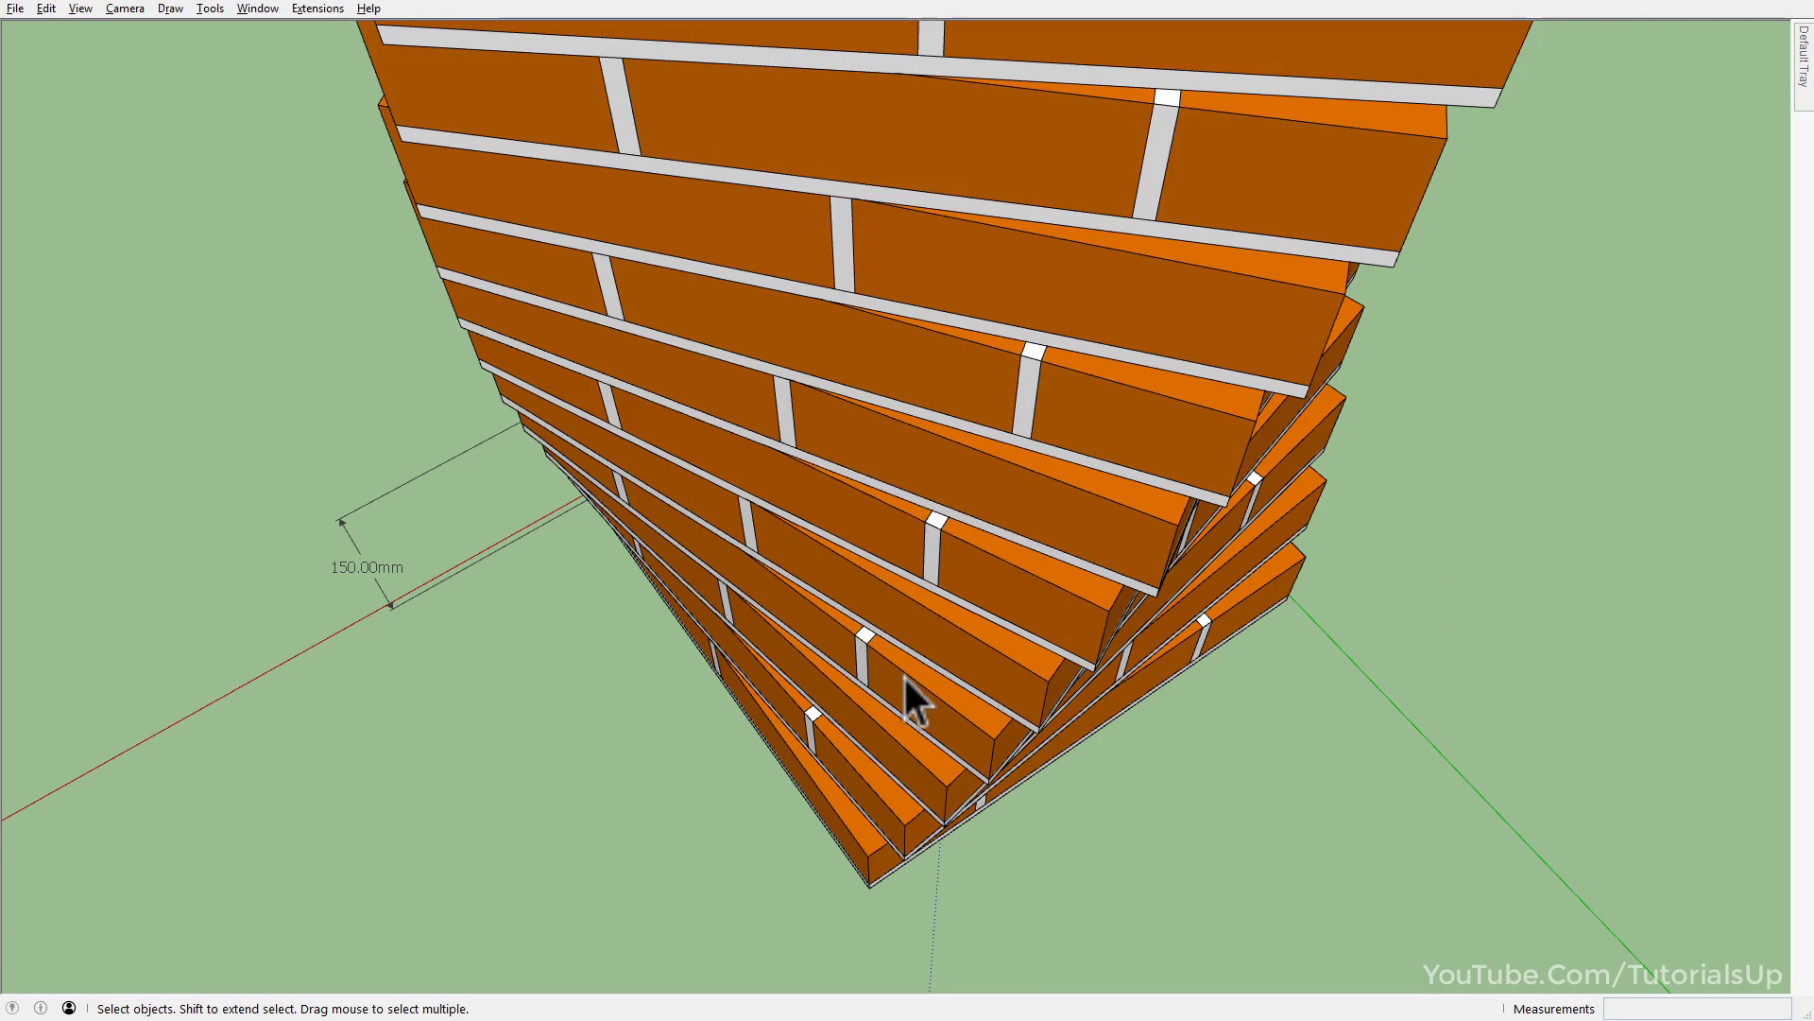
{"action": "scroll", "coordinate": [903, 675], "scroll_direction": "down", "scroll_amount": 10}
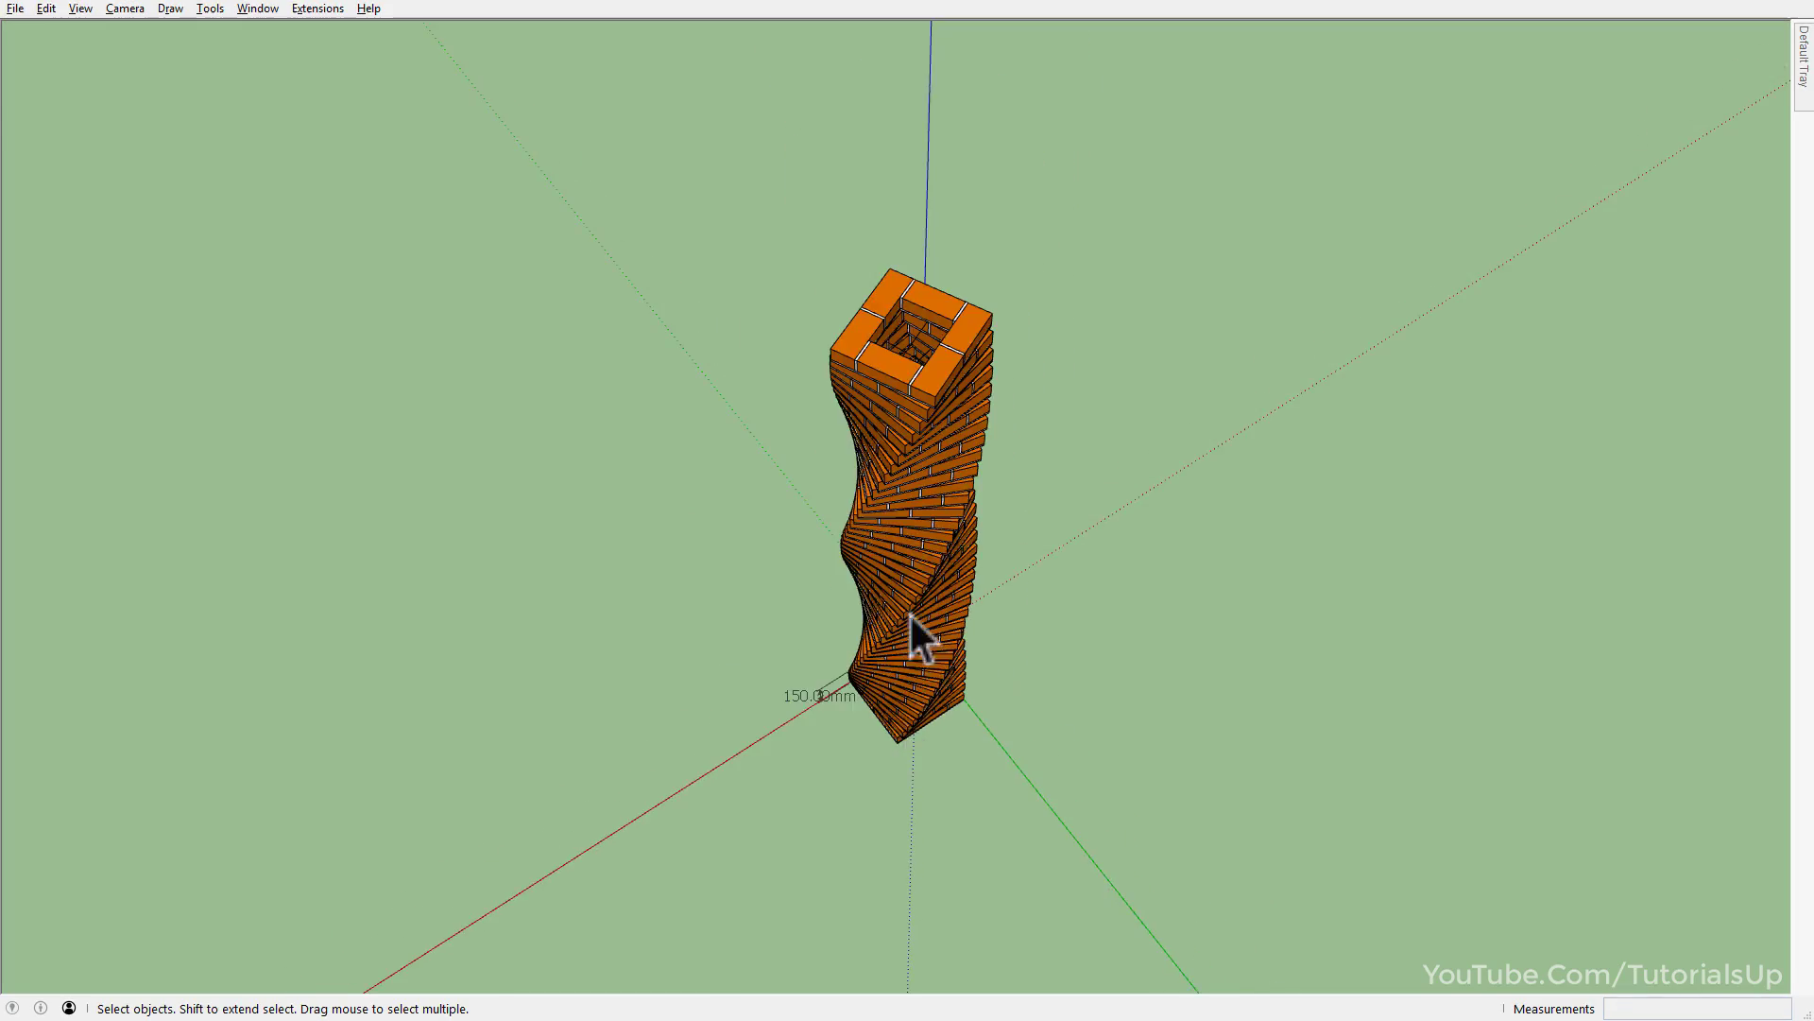
Examine the twisted brick column and the mortar joints between its rotated courses from above and below.
{"action": "mouse_move", "coordinate": [909, 613]}
{"action": "middle_mouse_down"}
{"action": "mouse_move", "coordinate": [911, 518]}
{"action": "mouse_move", "coordinate": [749, 954]}
{"action": "middle_mouse_up"}
{"action": "scroll", "coordinate": [879, 735], "scroll_direction": "down", "scroll_amount": 3}
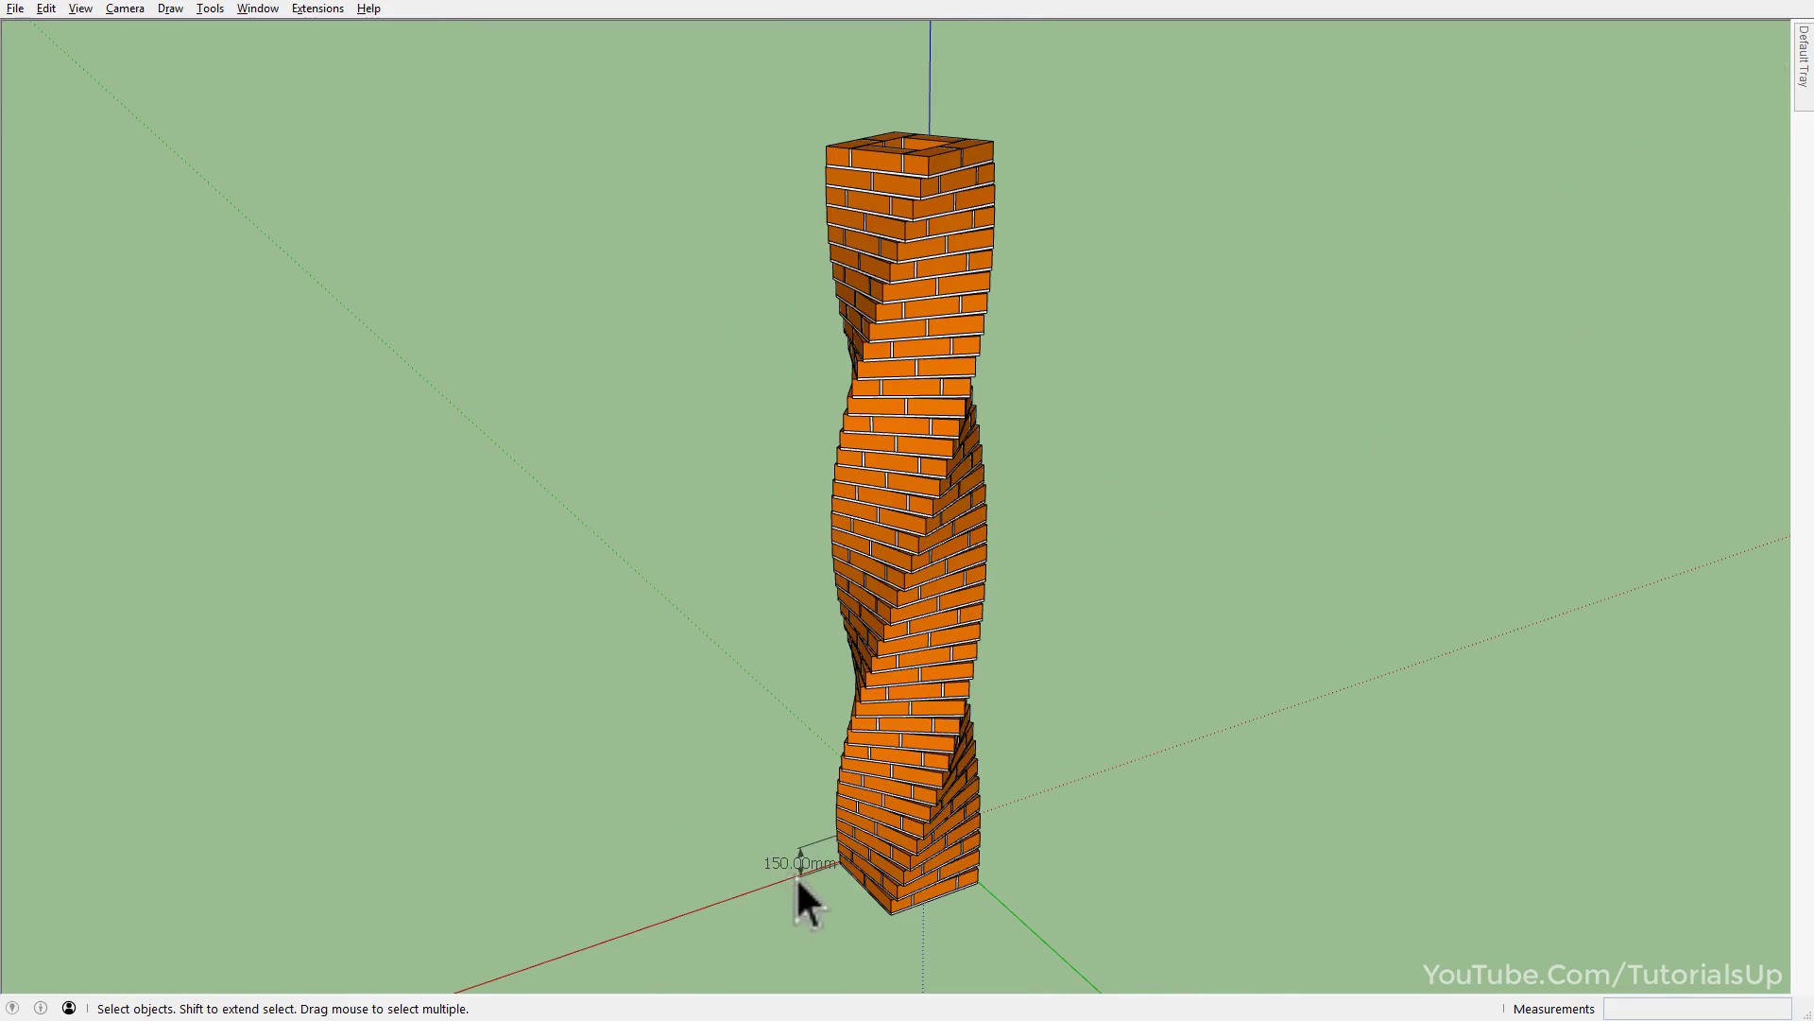
{"action": "mouse_move", "coordinate": [984, 675]}
{"action": "middle_mouse_down"}
{"action": "mouse_move", "coordinate": [563, 312]}
{"action": "mouse_move", "coordinate": [40, 365]}
{"action": "mouse_move", "coordinate": [689, 494]}
{"action": "mouse_move", "coordinate": [1179, 709]}
{"action": "mouse_move", "coordinate": [1102, 756]}
{"action": "middle_mouse_up"}
{"action": "scroll", "coordinate": [960, 495], "scroll_direction": "up", "scroll_amount": 2}
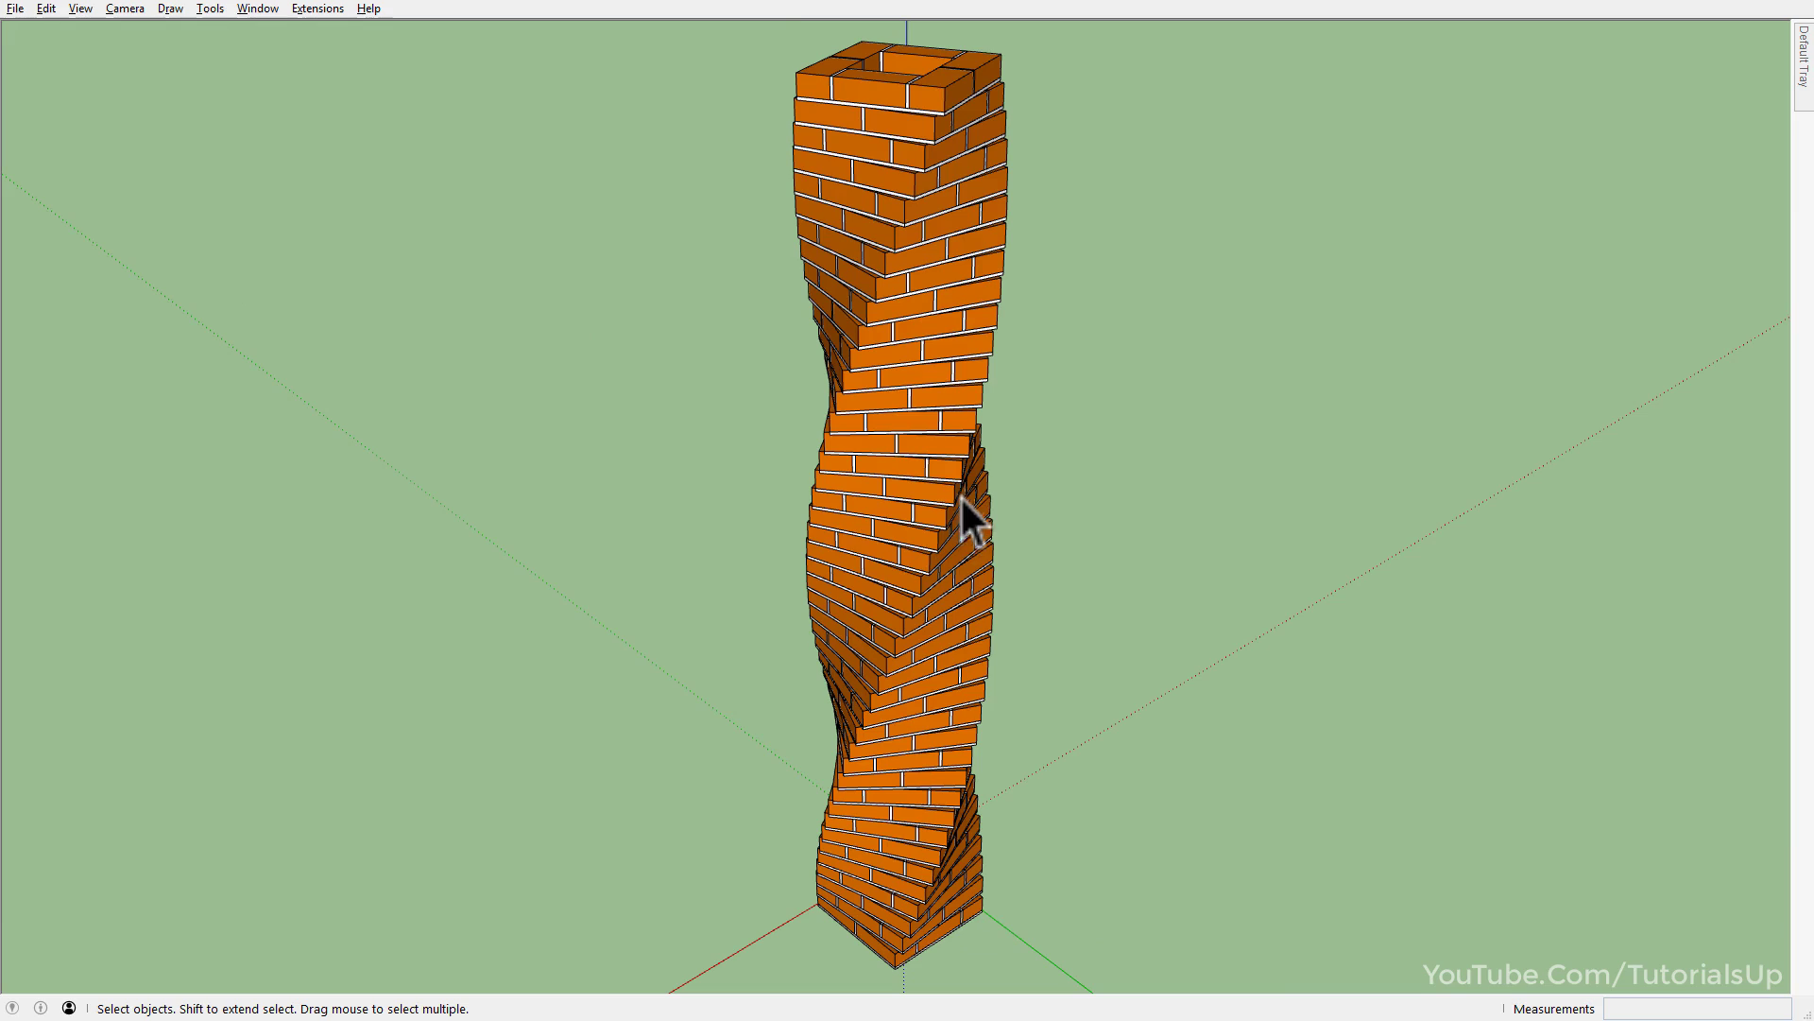
{"action": "double_click", "coordinate": [943, 445]}
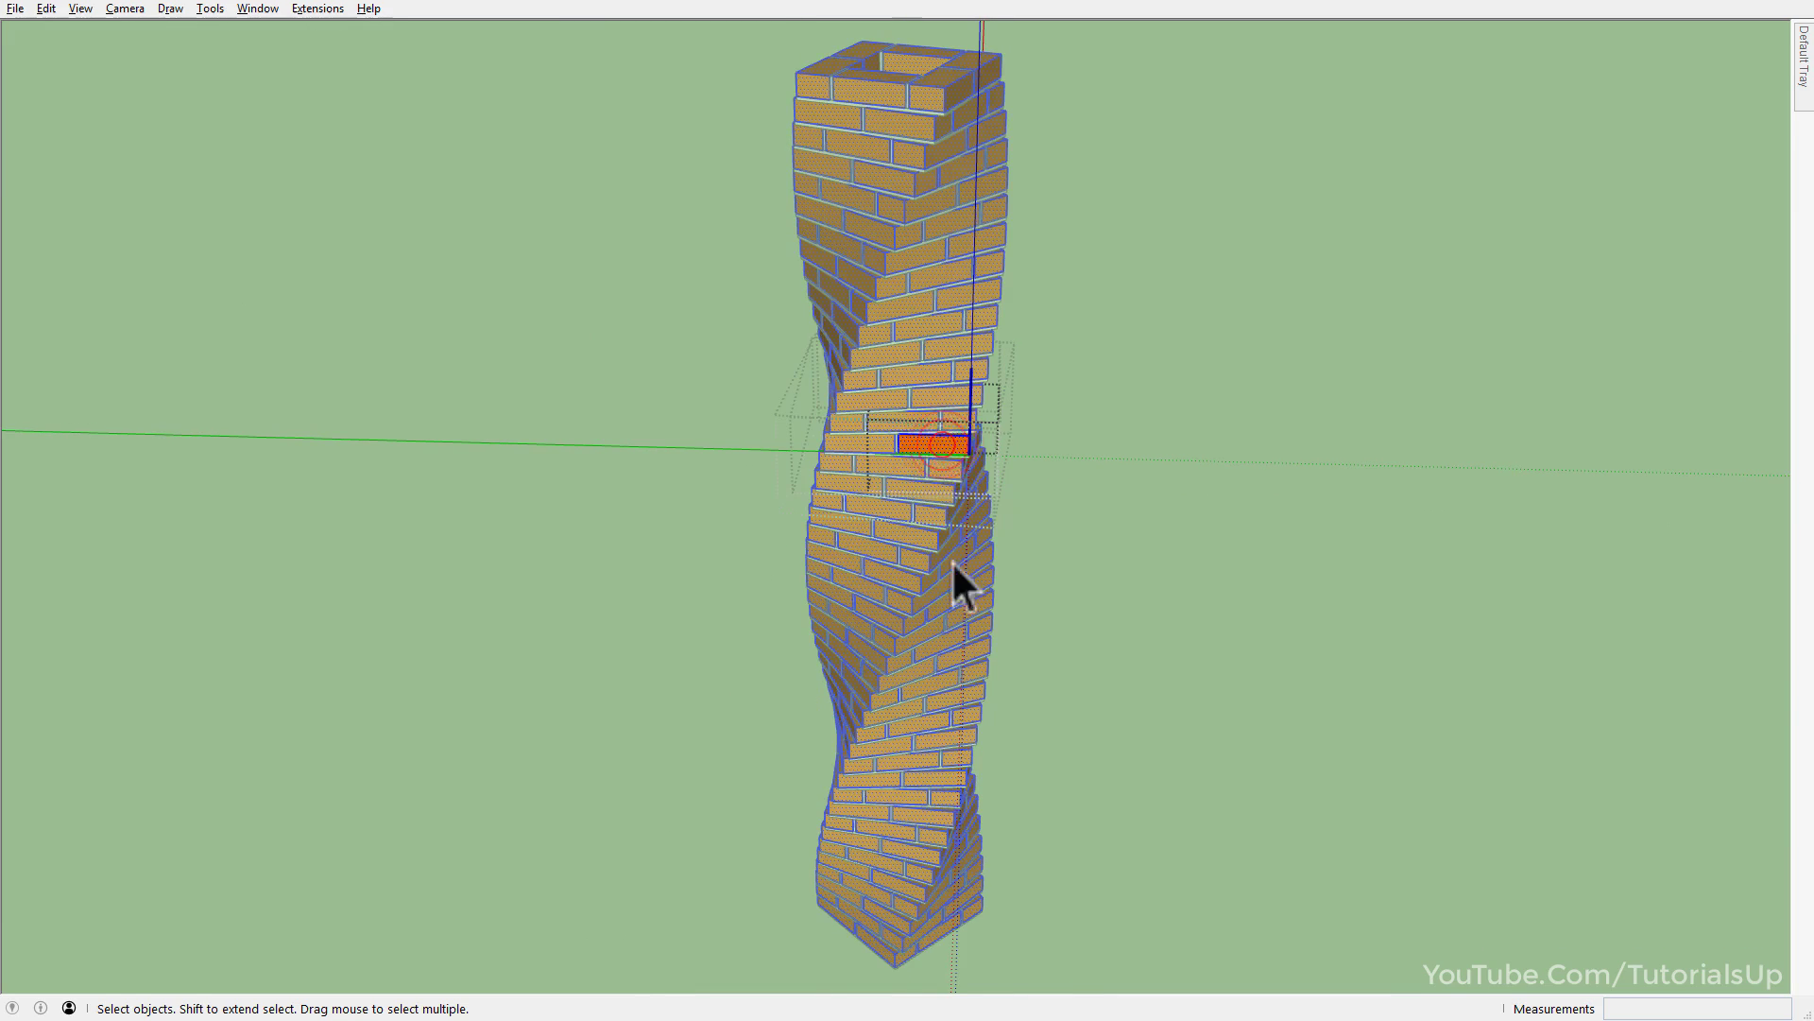
{"action": "middle_click_drag", "start_coordinate": [951, 559], "coordinate": [456, 535]}
{"action": "left_click", "coordinate": [456, 535]}
{"action": "scroll", "coordinate": [852, 475], "scroll_direction": "up", "scroll_amount": 3}
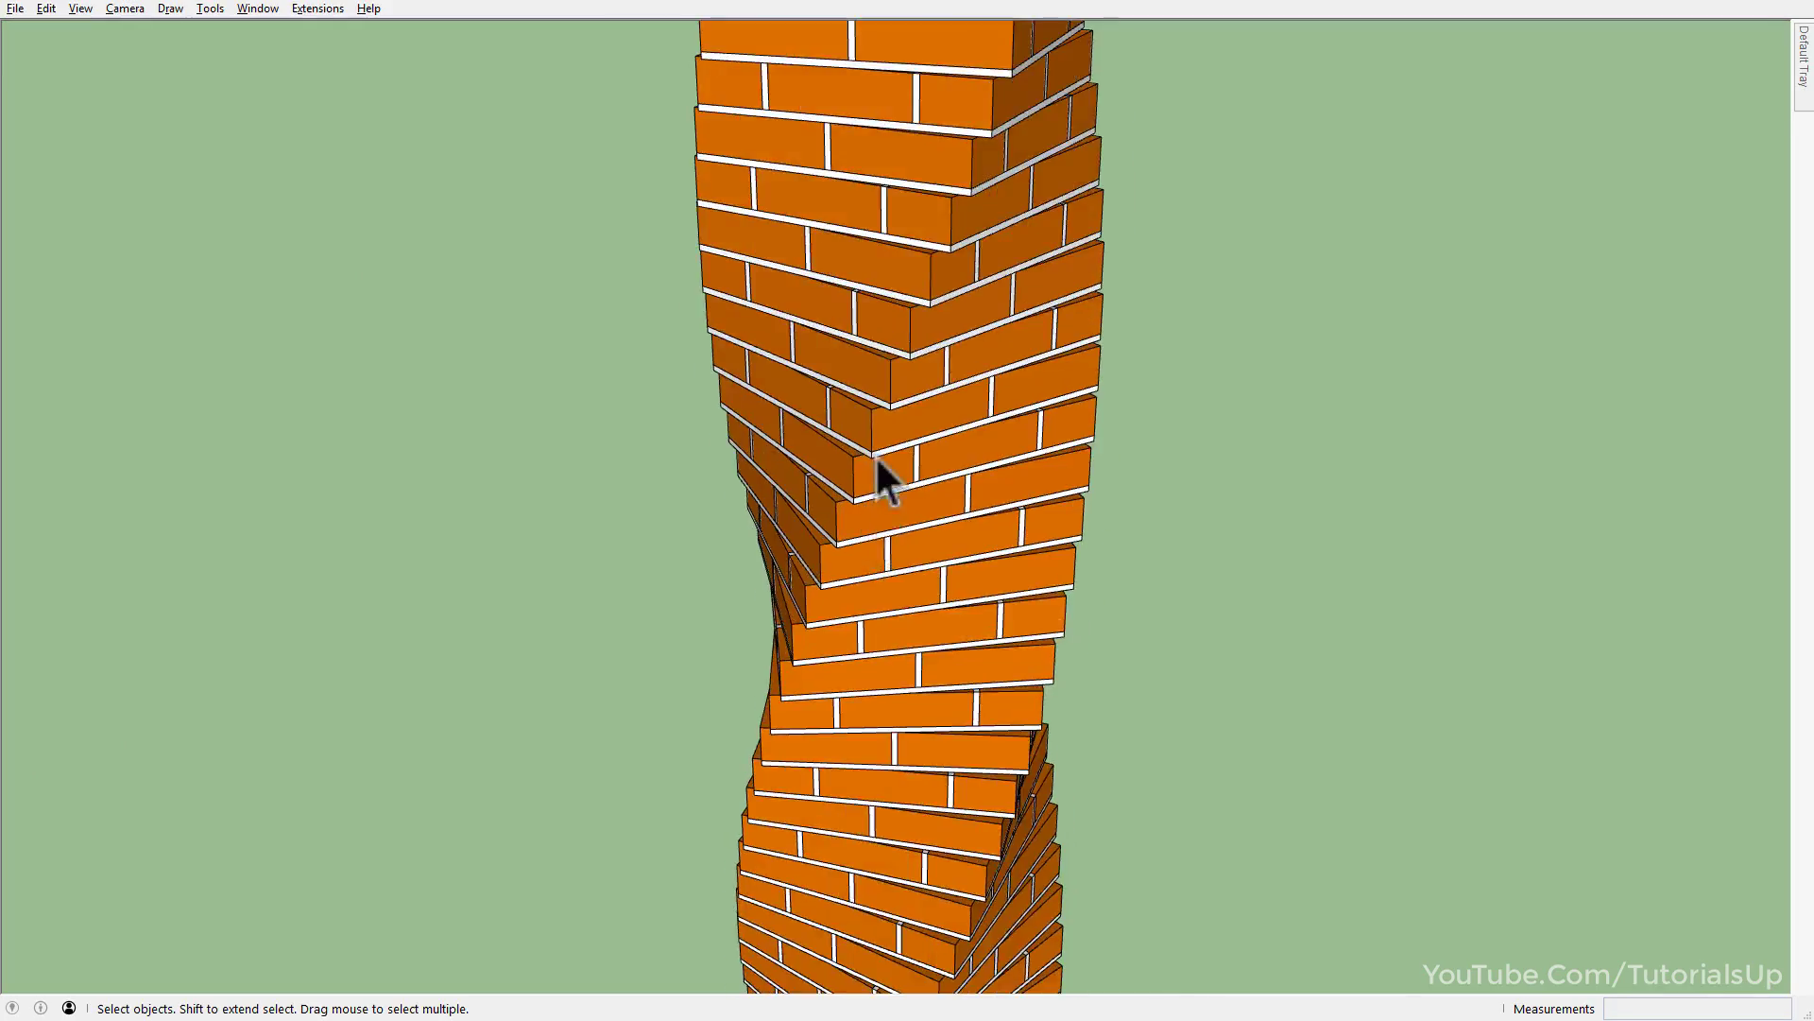
{"action": "middle_click_drag", "start_coordinate": [879, 469], "coordinate": [935, 202]}
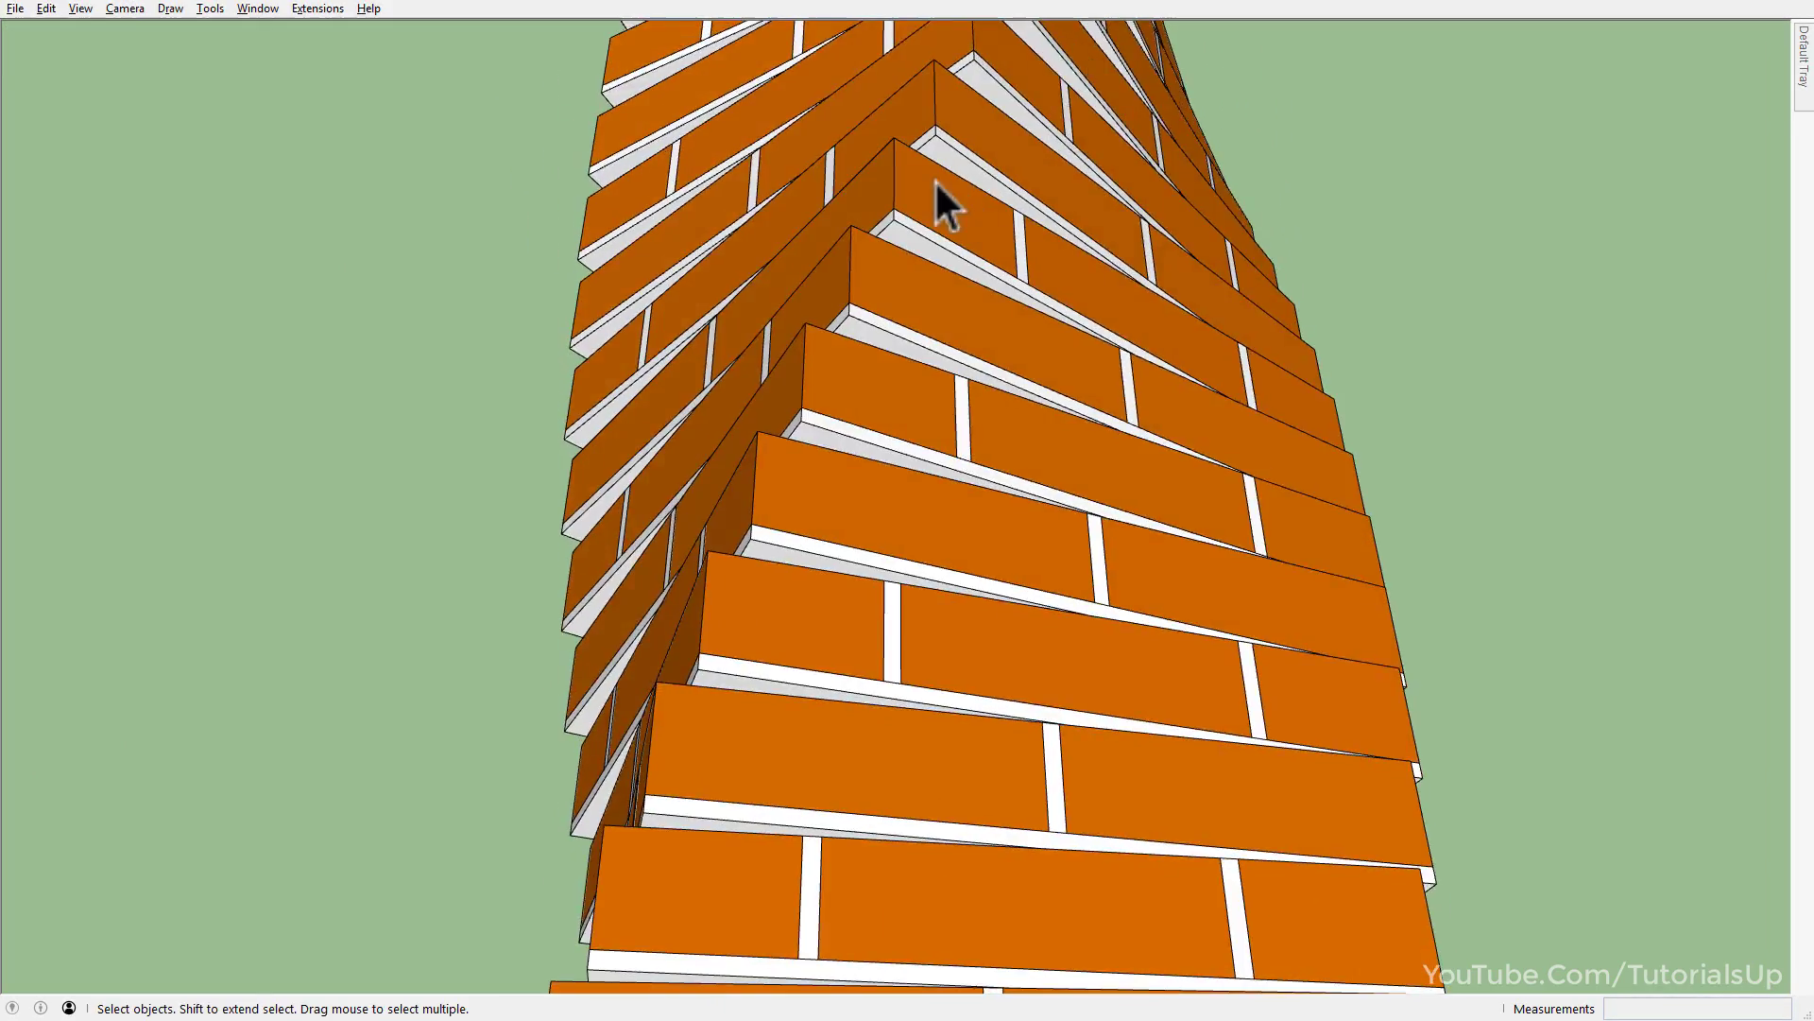
Open a course's mortar bed for editing and draw a line on its underside along the exposed overhang of the first side.
{"action": "scroll", "coordinate": [1037, 340], "scroll_direction": "up", "scroll_amount": 3}
{"action": "scroll", "coordinate": [1012, 385], "scroll_direction": "down", "scroll_amount": 2}
{"action": "scroll", "coordinate": [1009, 389], "scroll_direction": "up", "scroll_amount": 2}
{"action": "double_click", "coordinate": [1010, 391]}
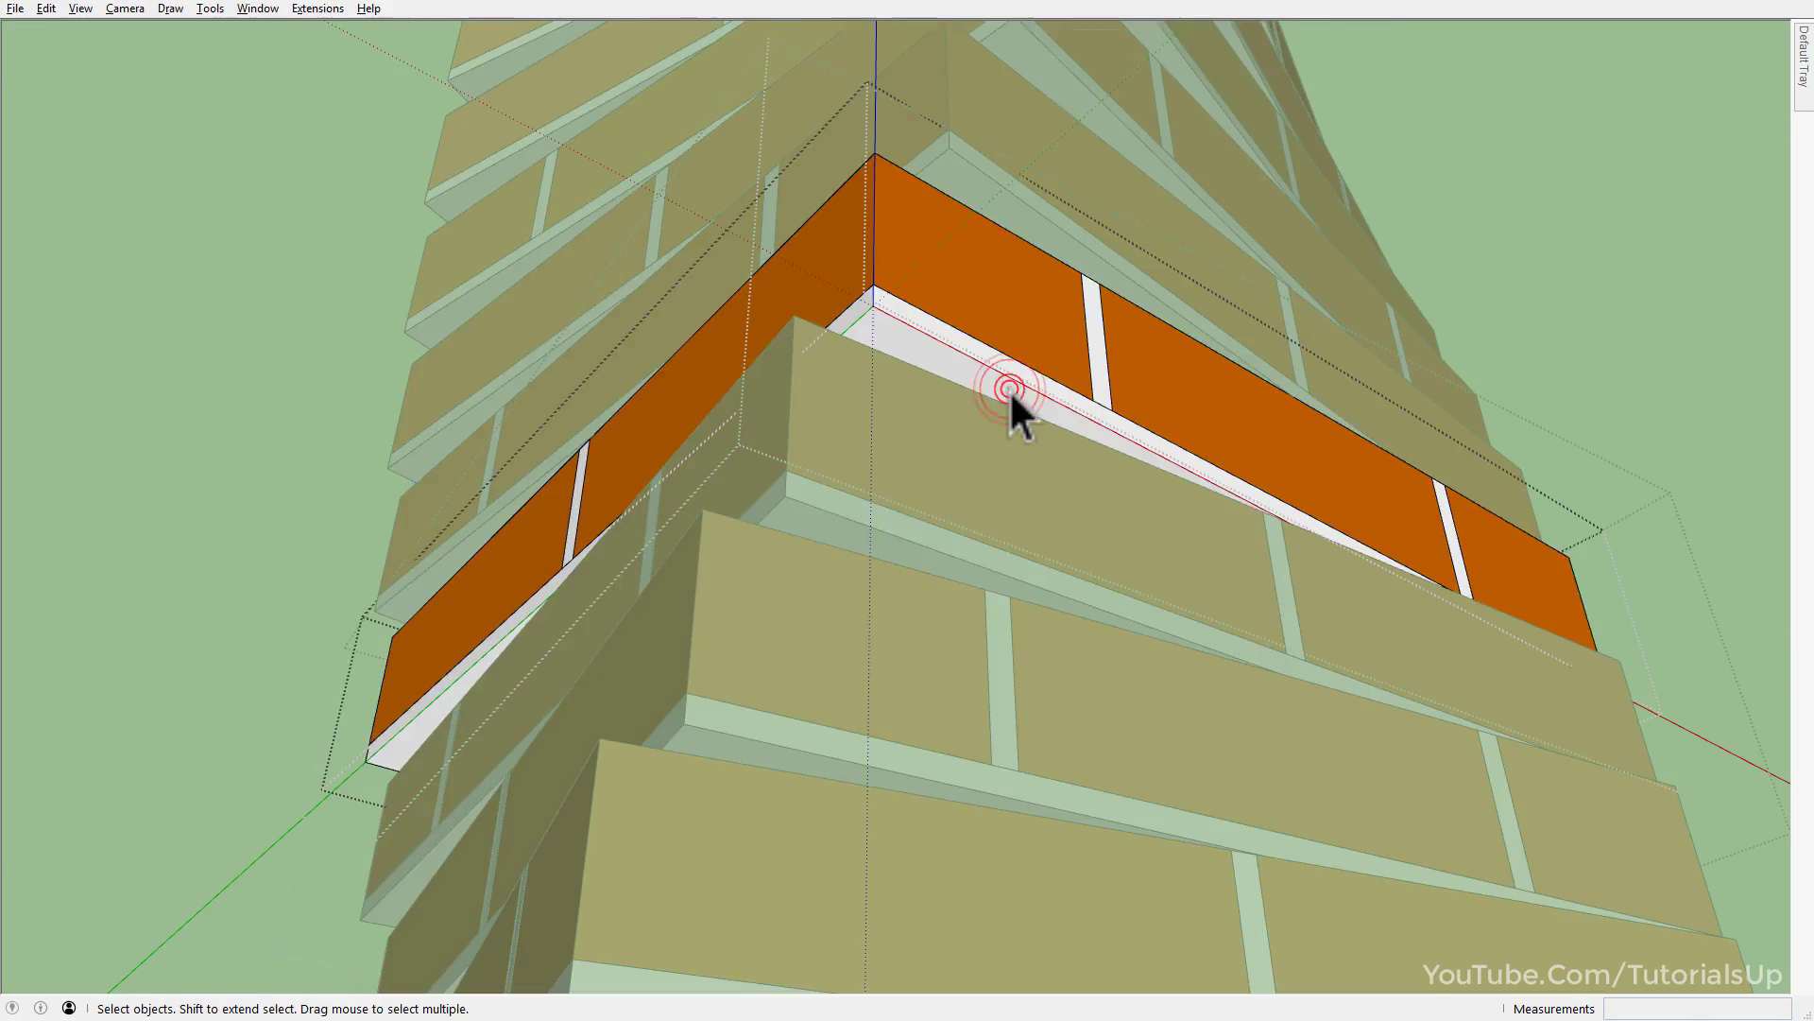
{"action": "double_click", "coordinate": [1009, 394]}
{"action": "left_click", "coordinate": [1009, 395]}
{"action": "key", "text": "l"}
{"action": "scroll", "coordinate": [1349, 494], "scroll_direction": "up", "scroll_amount": 1}
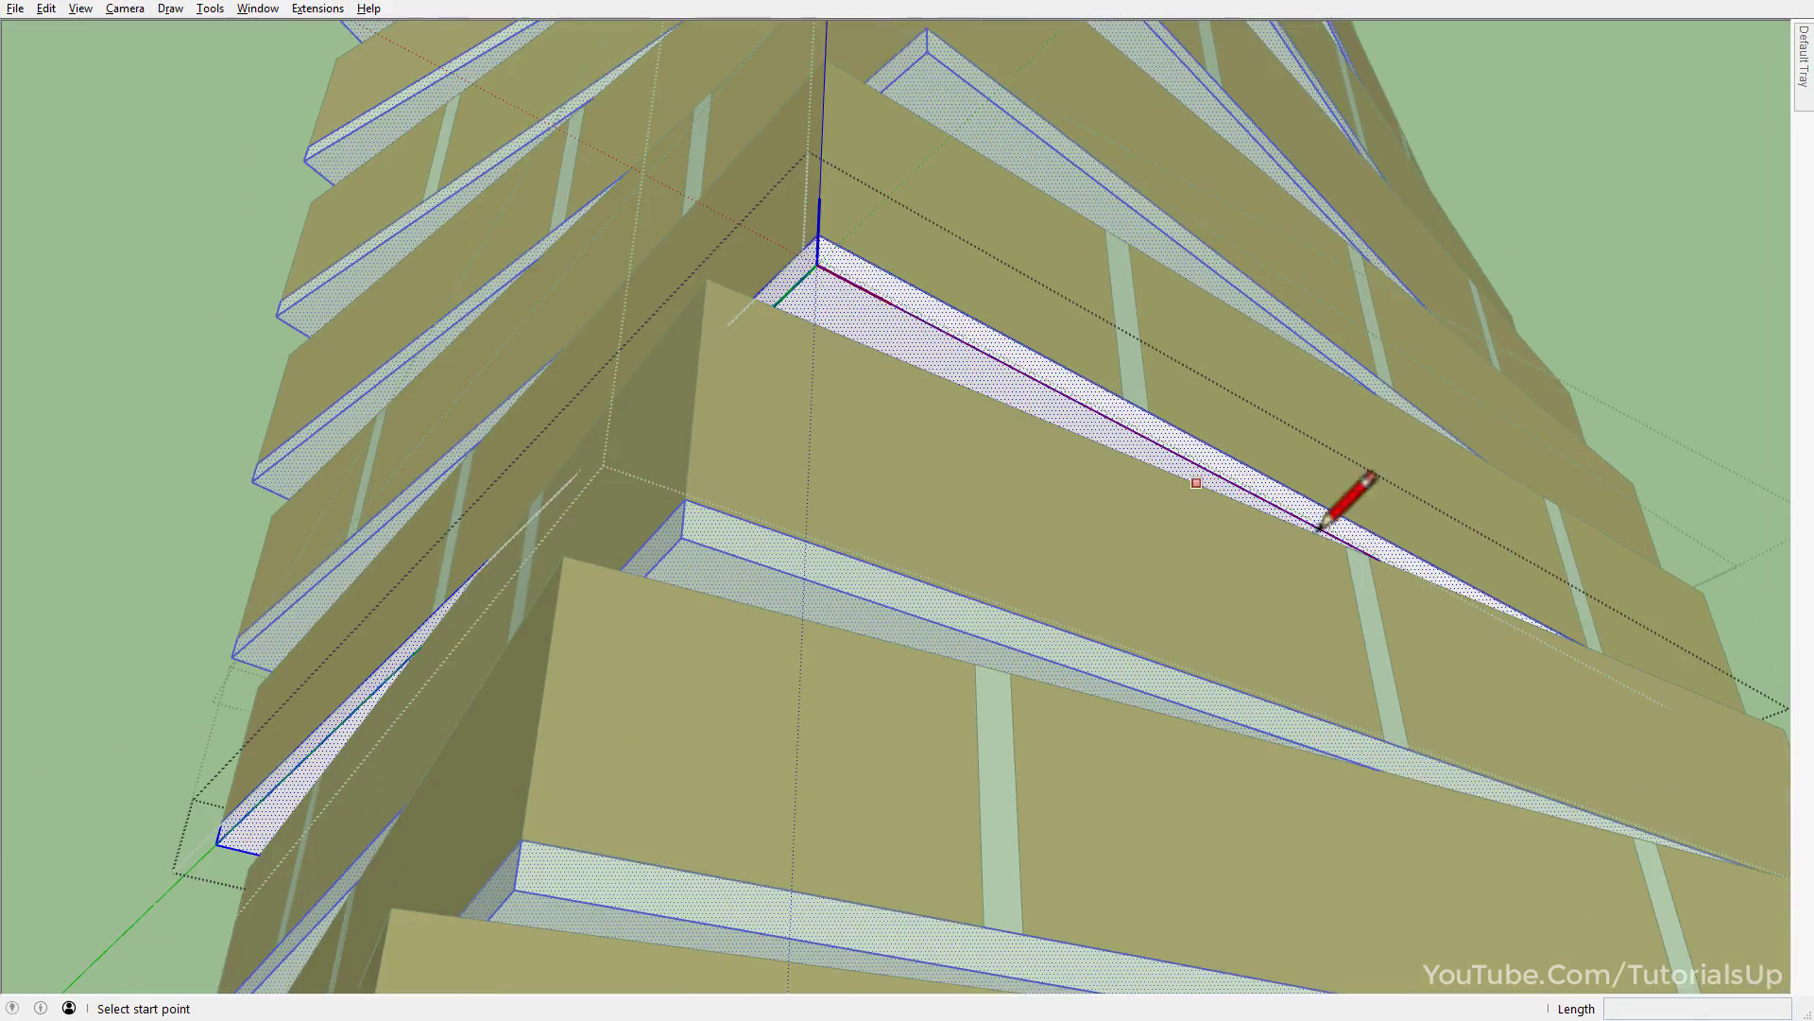
{"action": "scroll", "coordinate": [1335, 548], "scroll_direction": "up", "scroll_amount": 3}
{"action": "scroll", "coordinate": [1415, 564], "scroll_direction": "down", "scroll_amount": 4}
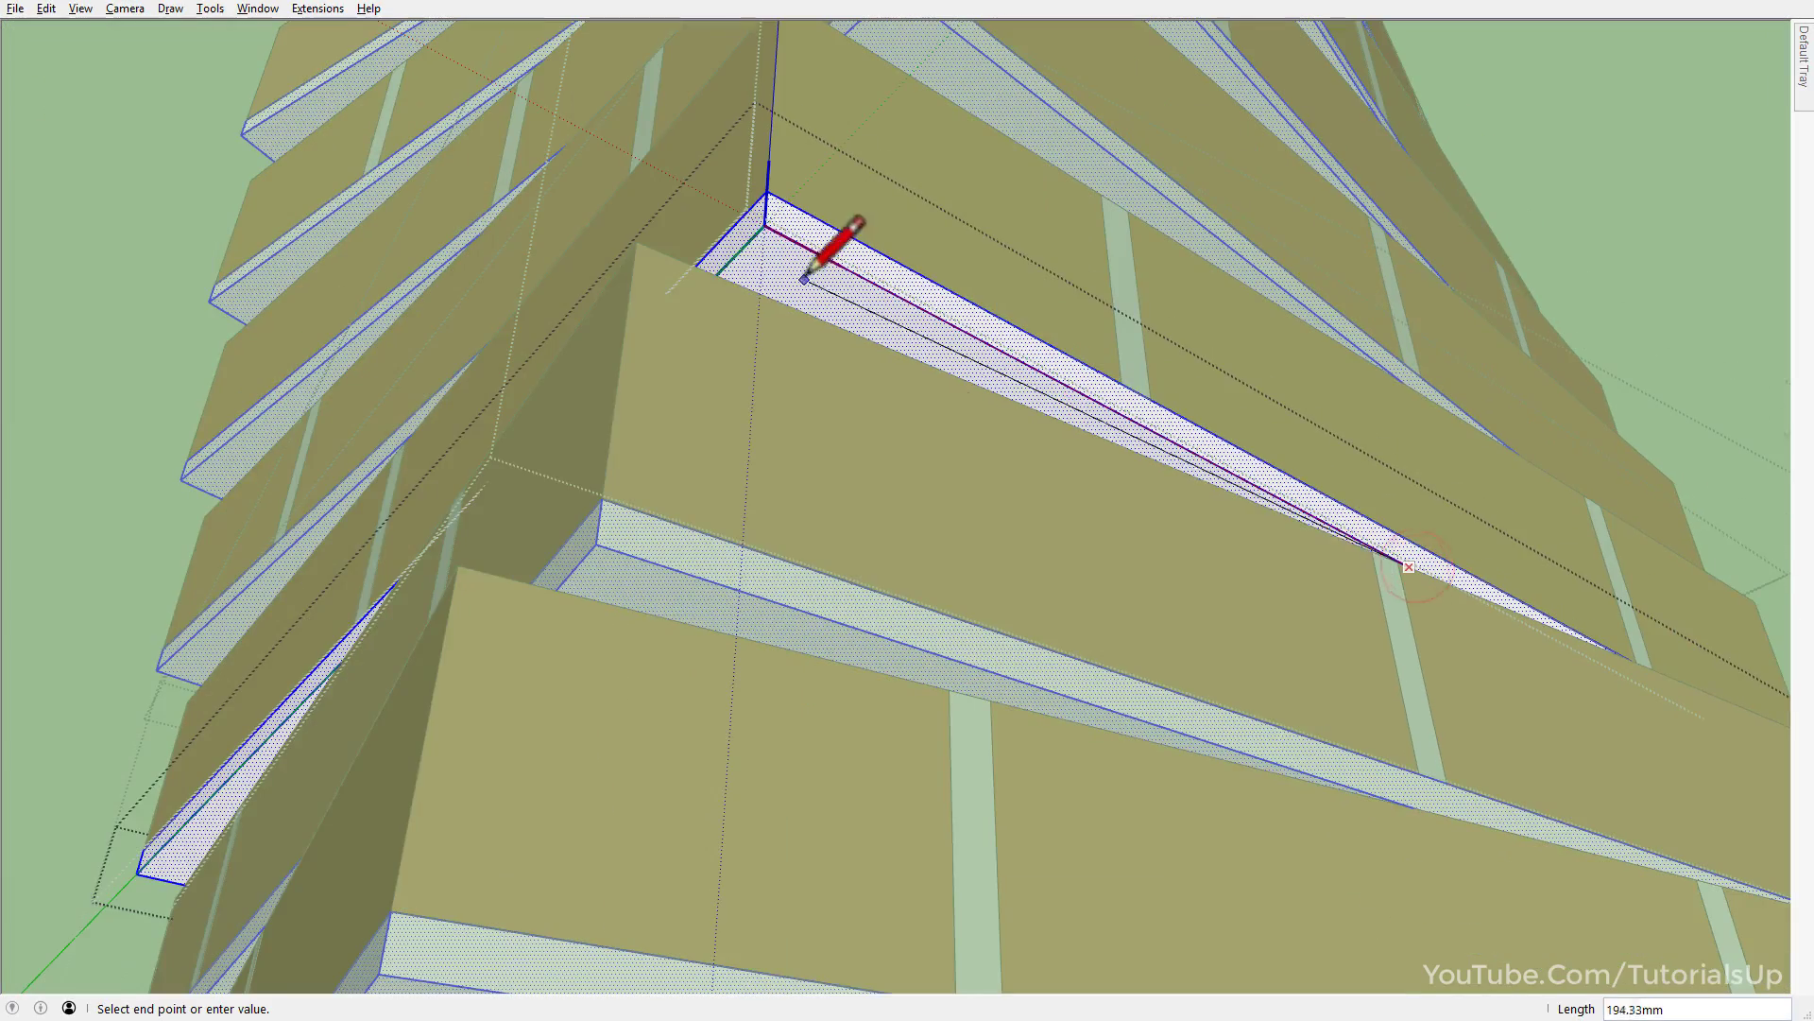
{"action": "left_click", "coordinate": [726, 272]}
Draw a line marking off the mortar bed's overhang on the second side, ending where the brick edge meets the bed's edge.
{"action": "scroll", "coordinate": [1216, 383], "scroll_direction": "down", "scroll_amount": 2}
{"action": "middle_click_drag", "start_coordinate": [1215, 382], "coordinate": [1162, 425]}
{"action": "scroll", "coordinate": [1137, 477], "scroll_direction": "up", "scroll_amount": 4}
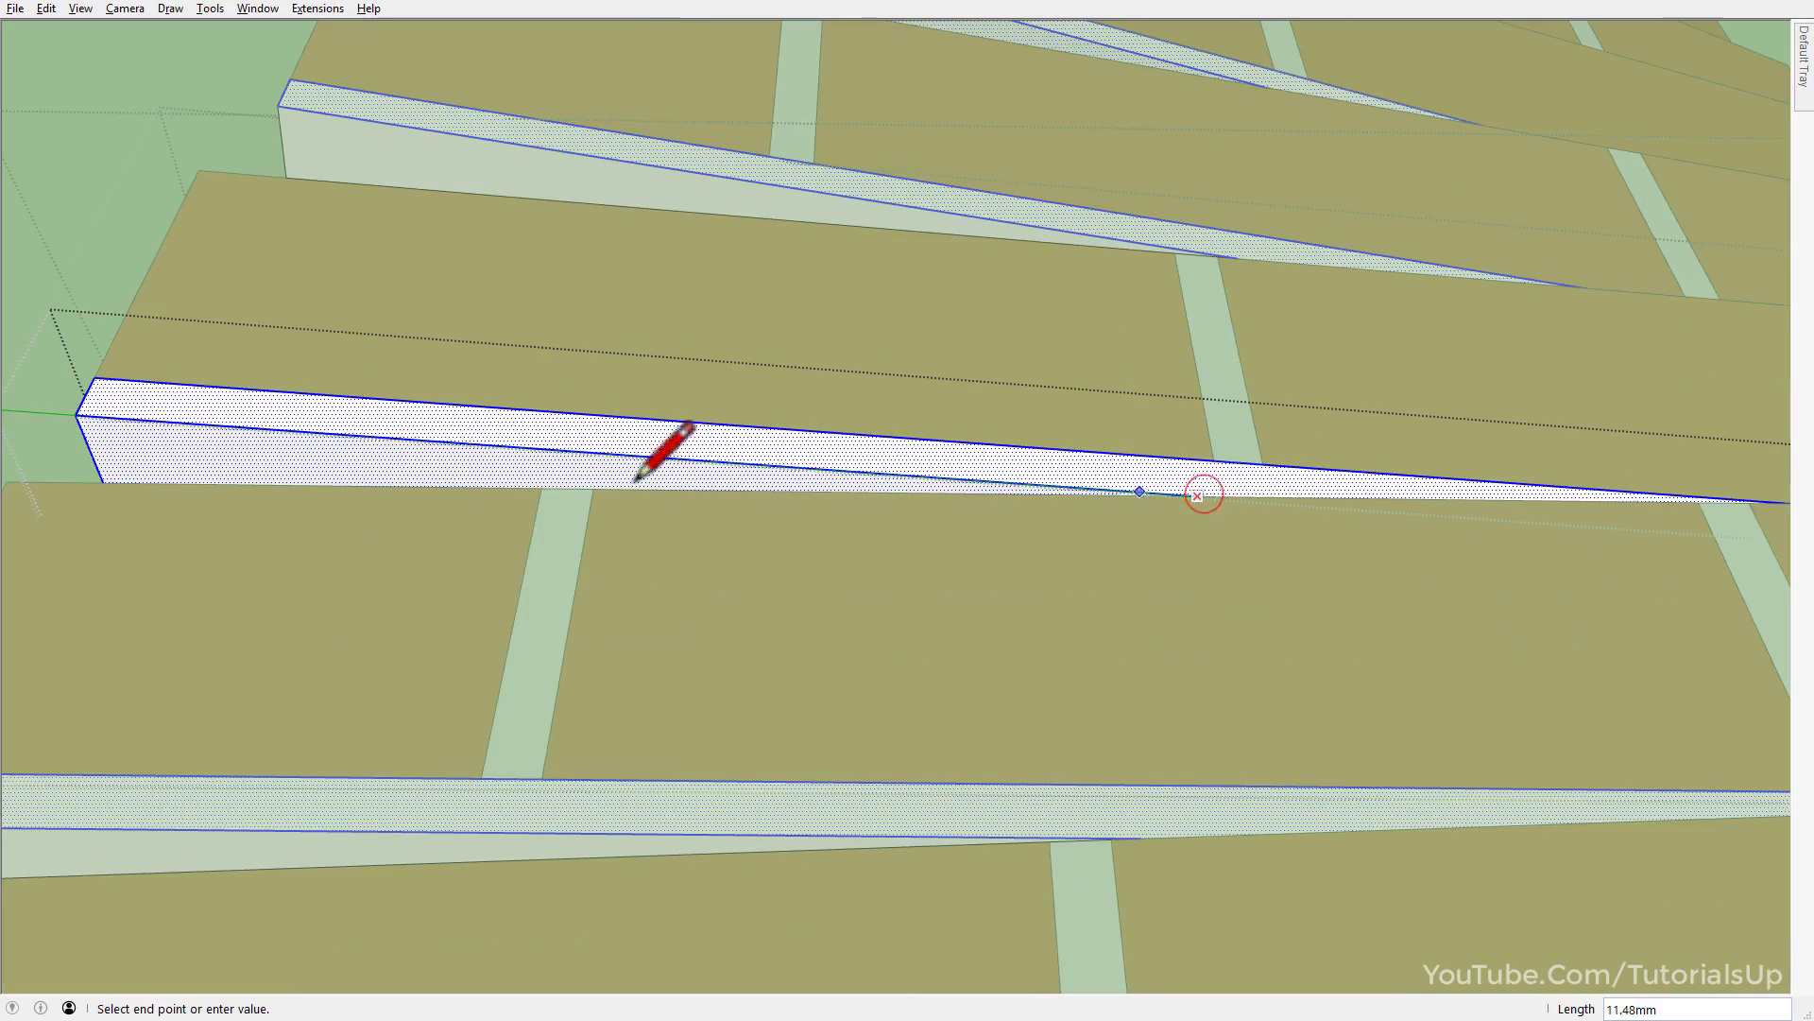
{"action": "left_click", "coordinate": [102, 480]}
Trace the mortar bed's overhang on the third side with a line along the underlying brick's edge.
{"action": "scroll", "coordinate": [1065, 458], "scroll_direction": "down", "scroll_amount": 4}
{"action": "middle_click_drag", "start_coordinate": [1065, 457], "coordinate": [1445, 543]}
{"action": "scroll", "coordinate": [1216, 648], "scroll_direction": "up", "scroll_amount": 5}
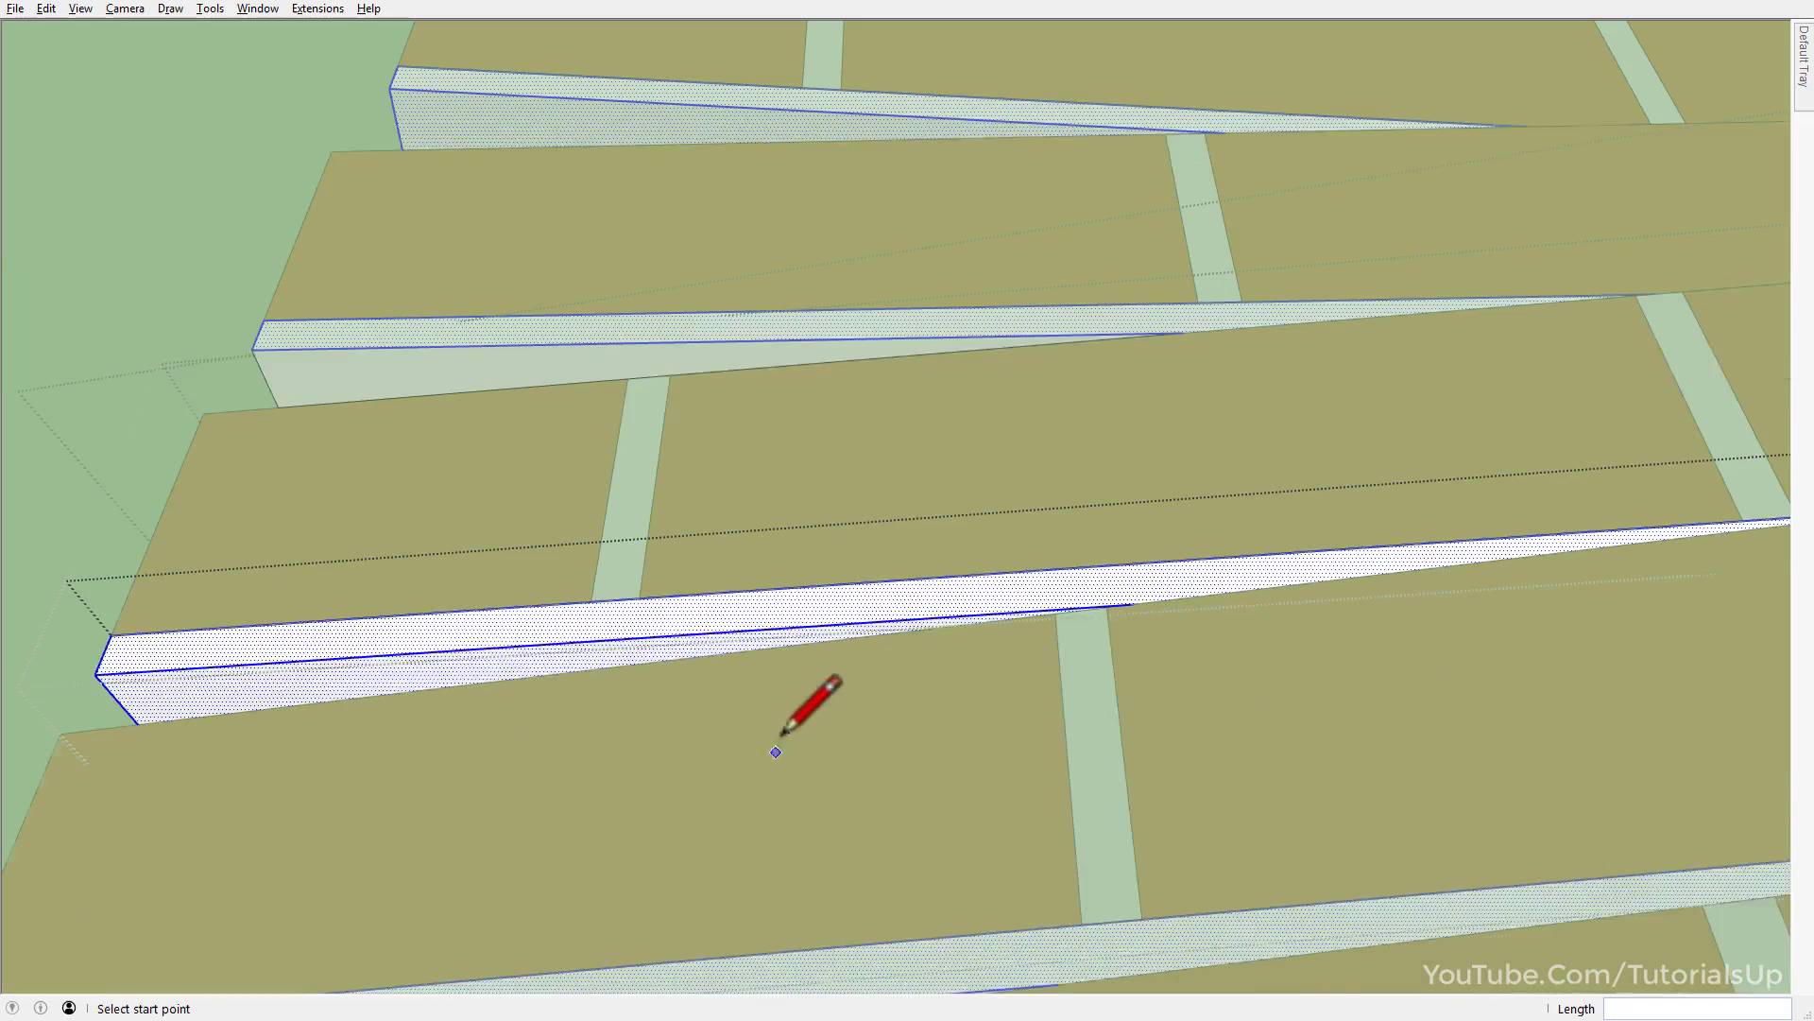
{"action": "left_click", "coordinate": [1130, 603]}
{"action": "scroll", "coordinate": [1130, 603], "scroll_direction": "down", "scroll_amount": 2}
{"action": "left_click", "coordinate": [459, 685]}
Mark off the fourth side's mortar overhang with a line along the edge of the brick below.
{"action": "scroll", "coordinate": [769, 532], "scroll_direction": "down", "scroll_amount": 5}
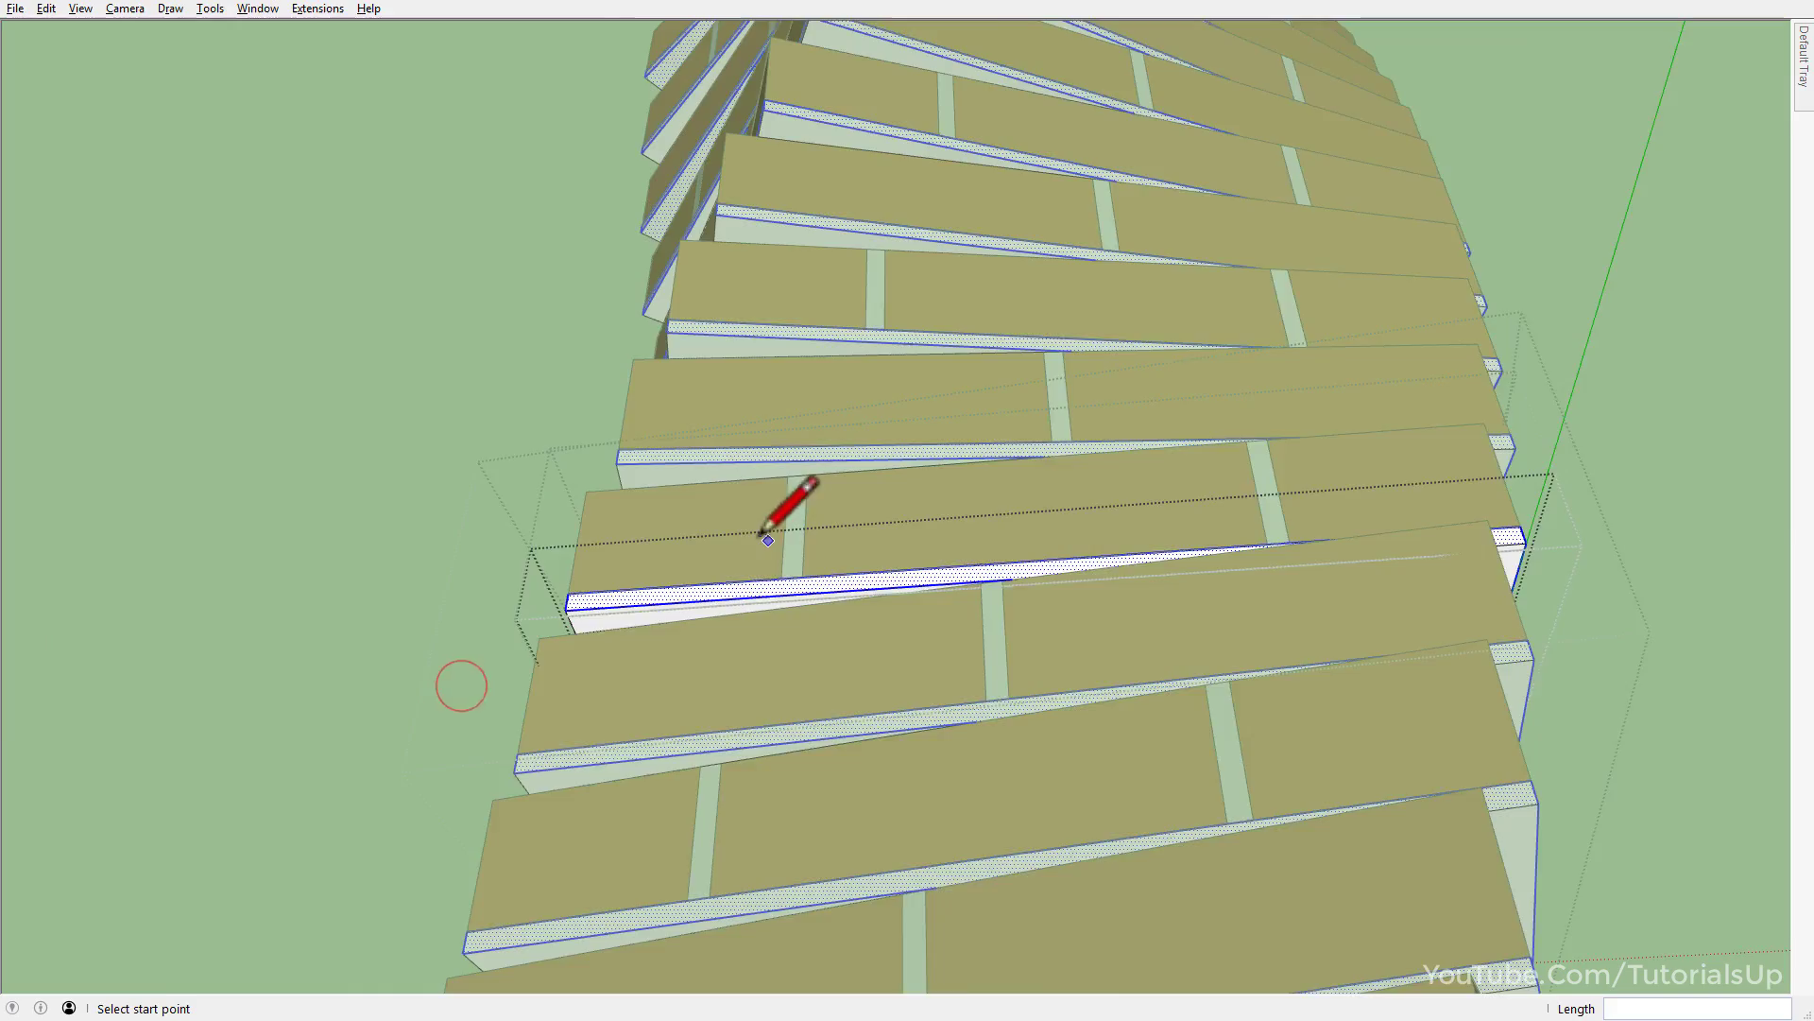
{"action": "middle_click_drag", "start_coordinate": [773, 540], "coordinate": [1653, 587]}
{"action": "scroll", "coordinate": [718, 669], "scroll_direction": "up", "scroll_amount": 4}
{"action": "scroll", "coordinate": [898, 640], "scroll_direction": "up", "scroll_amount": 2}
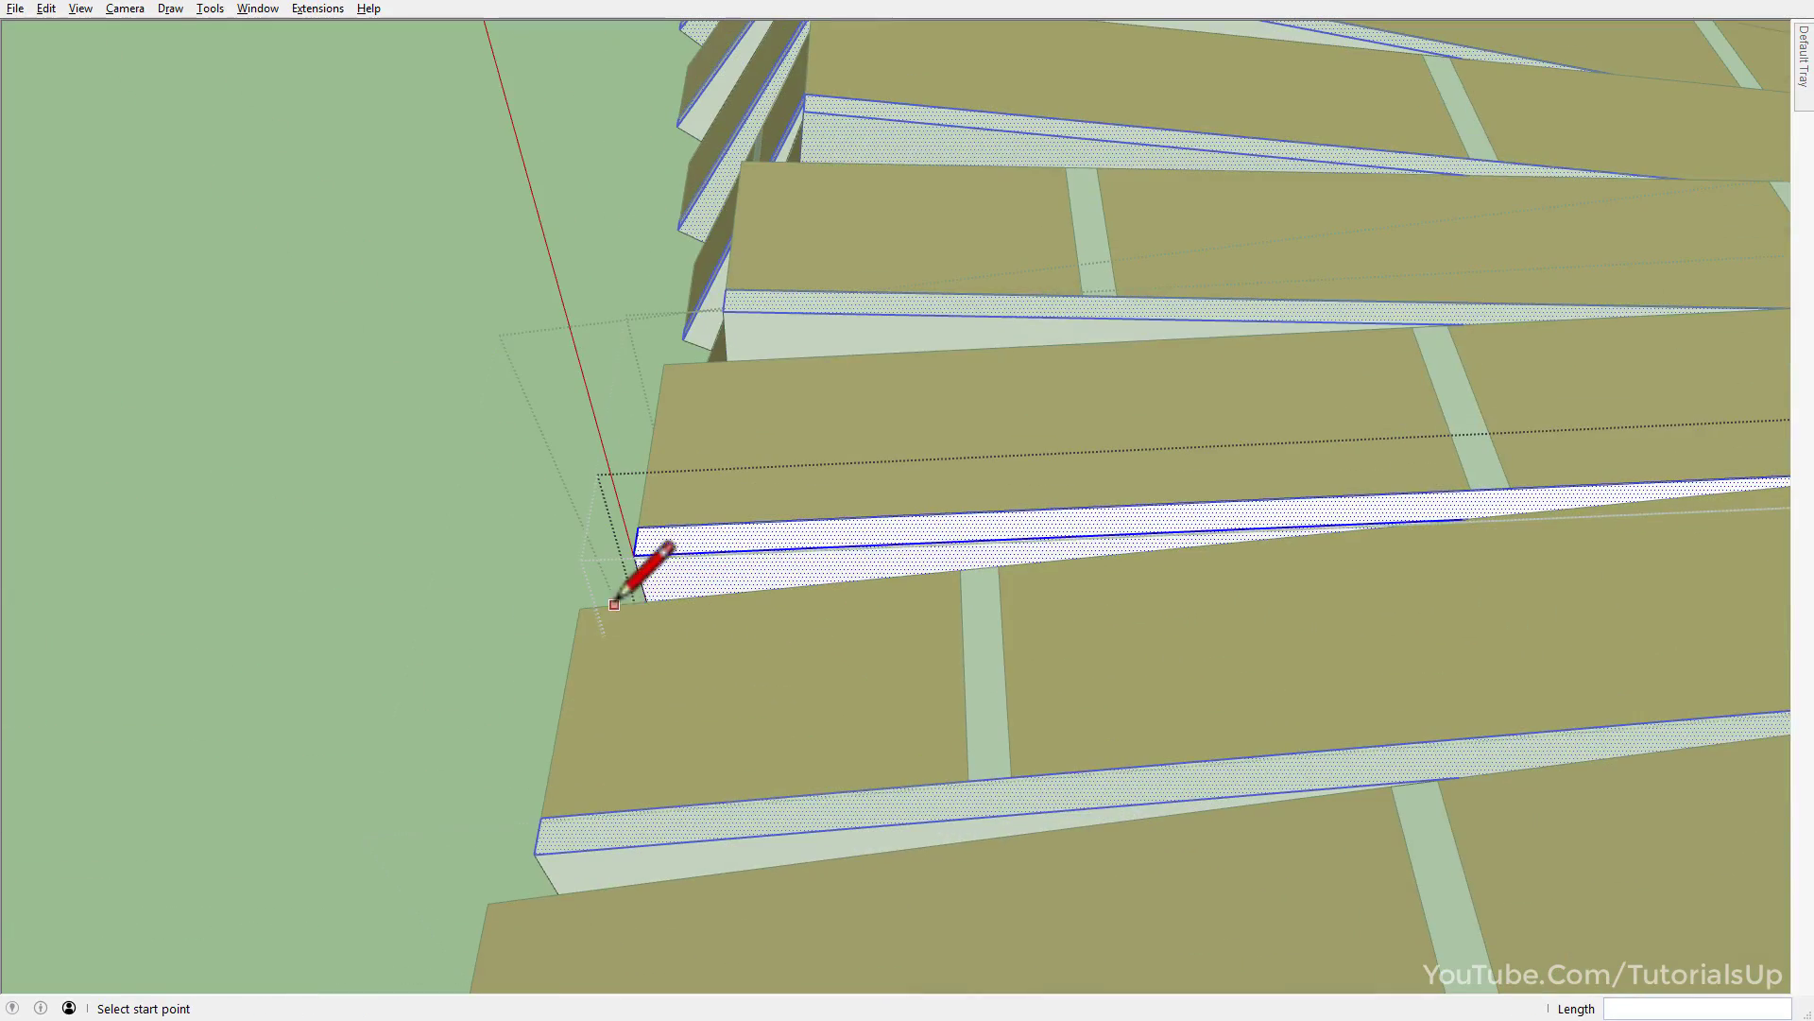
{"action": "scroll", "coordinate": [694, 597], "scroll_direction": "down", "scroll_amount": 2}
{"action": "scroll", "coordinate": [1178, 554], "scroll_direction": "up", "scroll_amount": 3}
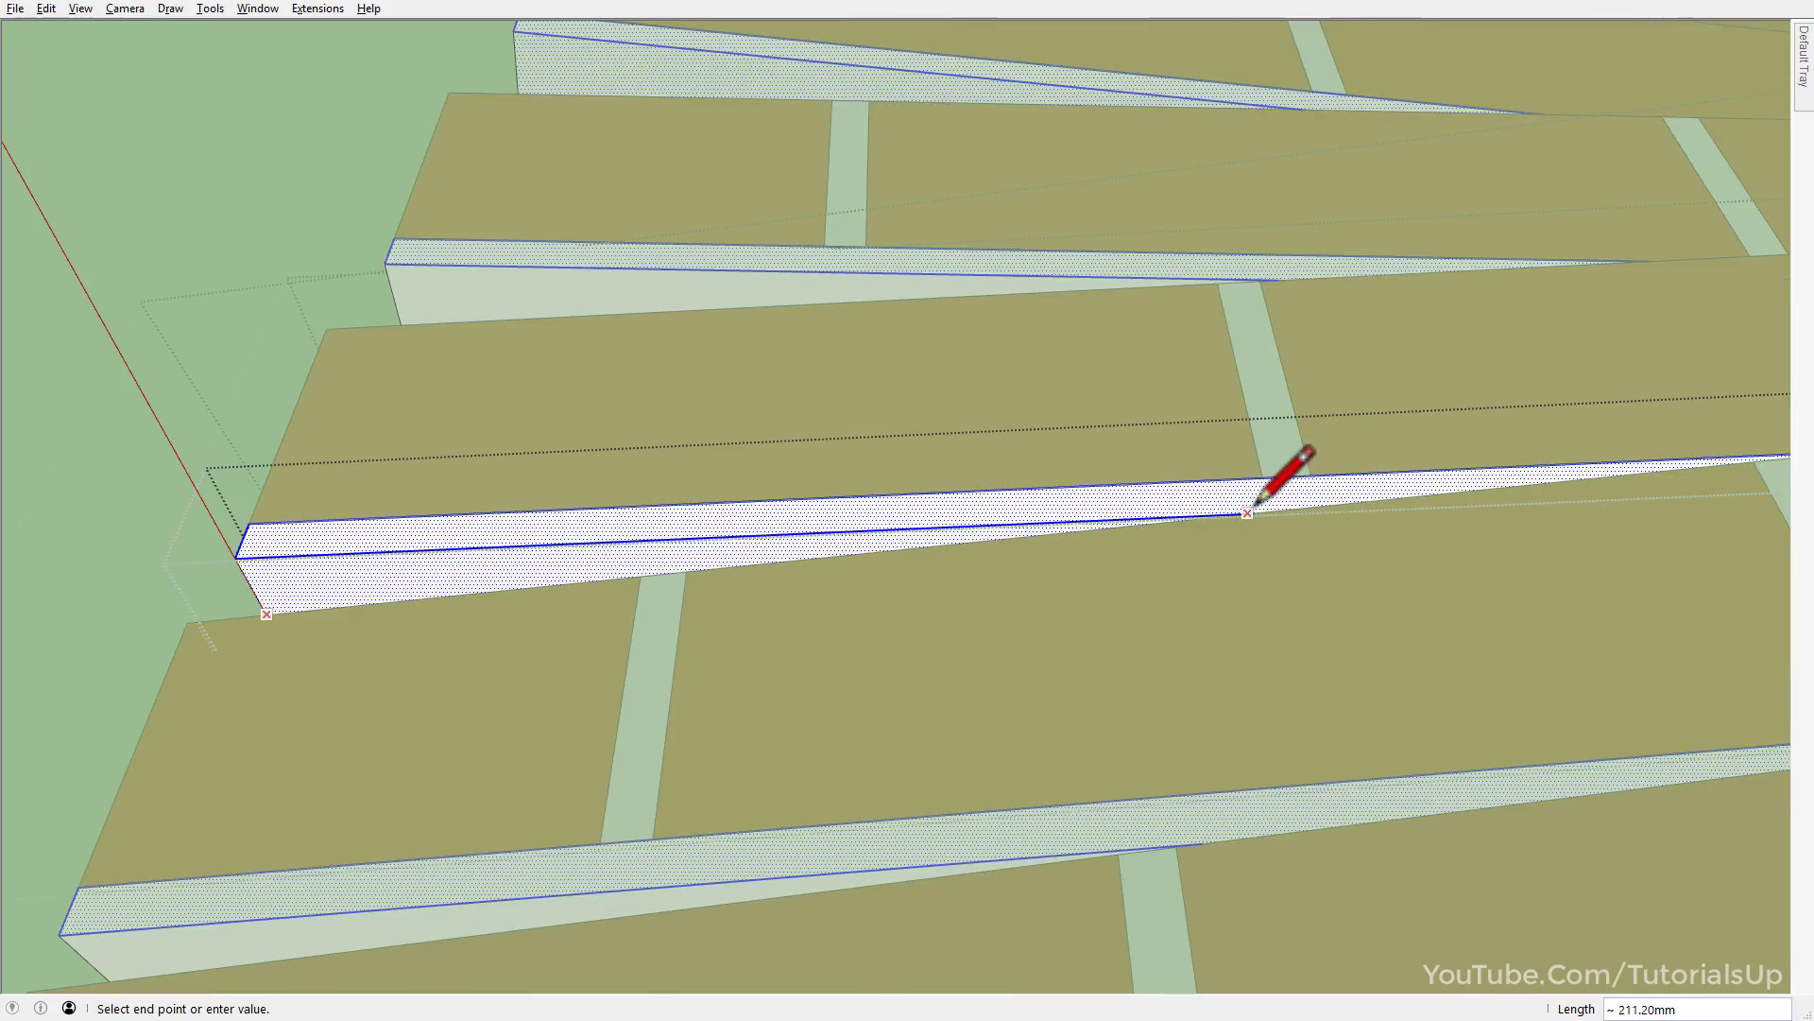
Hide the surrounding bricks, cut the traced overhang strips off the mortar bed with Push/Pull, and return to the full column.
{"action": "middle_click_drag", "start_coordinate": [767, 574], "coordinate": [659, 559]}
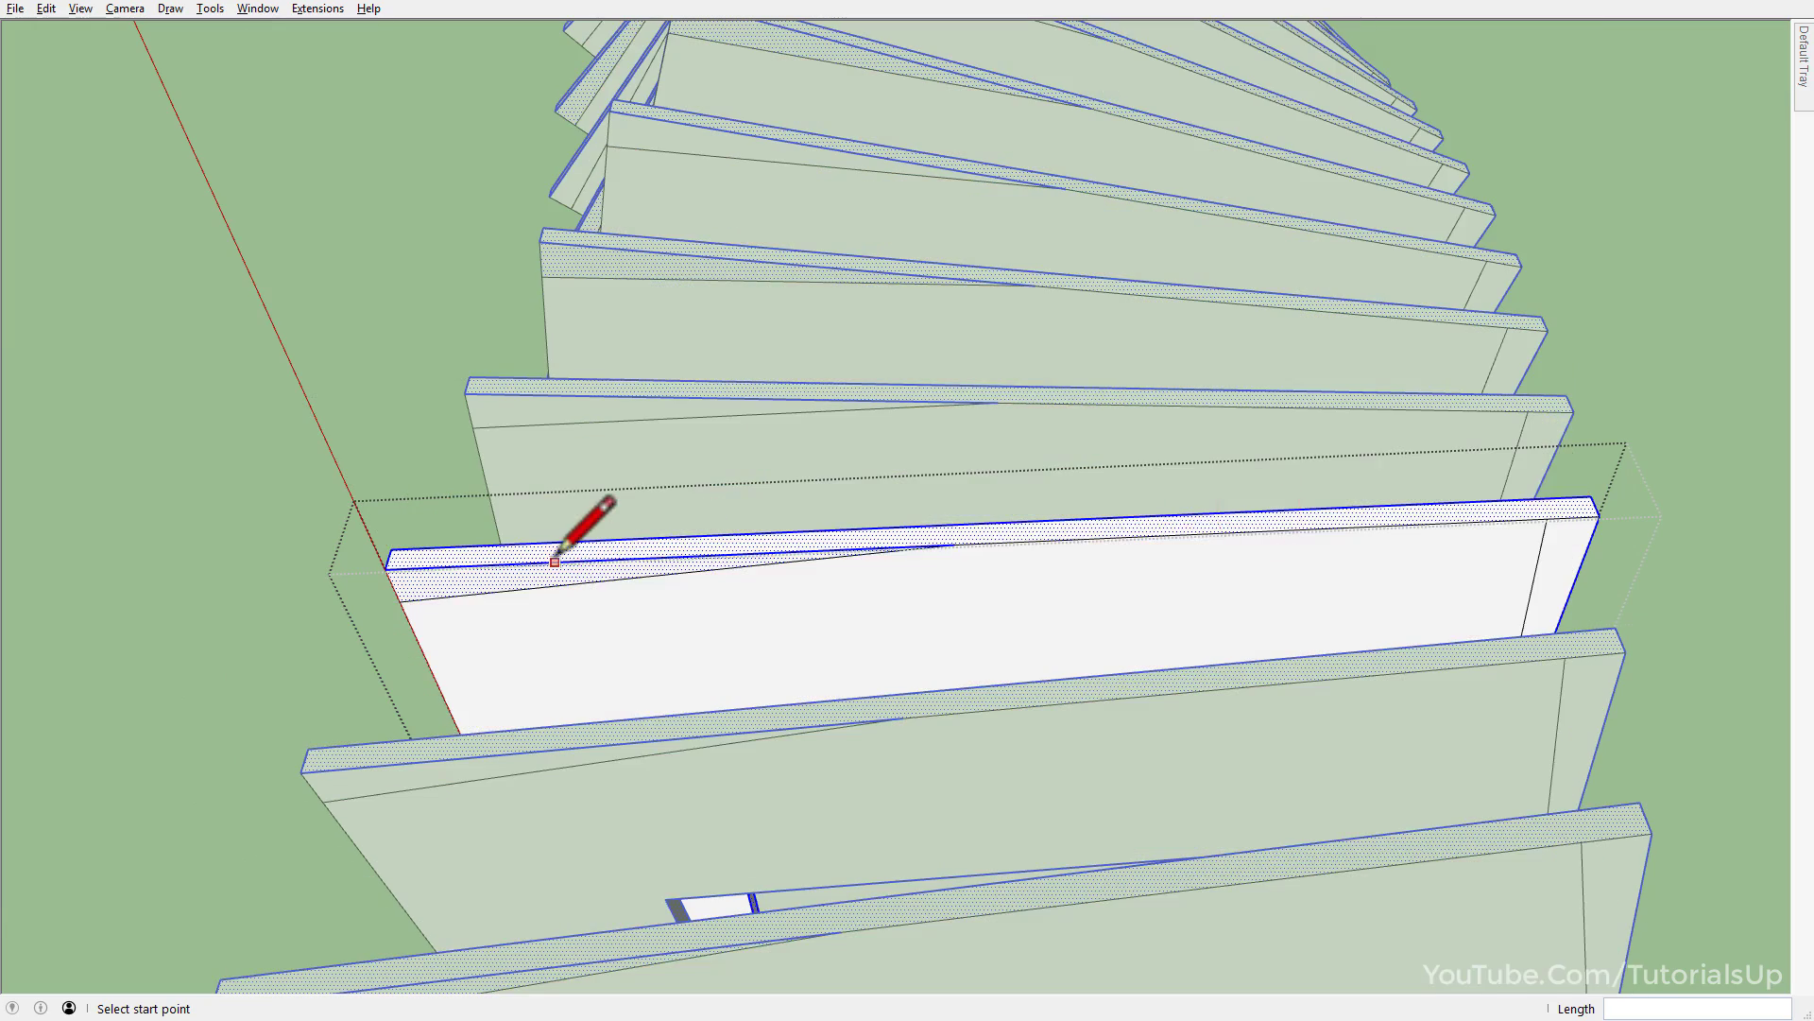
{"action": "key", "text": "p"}
{"action": "left_click", "coordinate": [454, 583]}
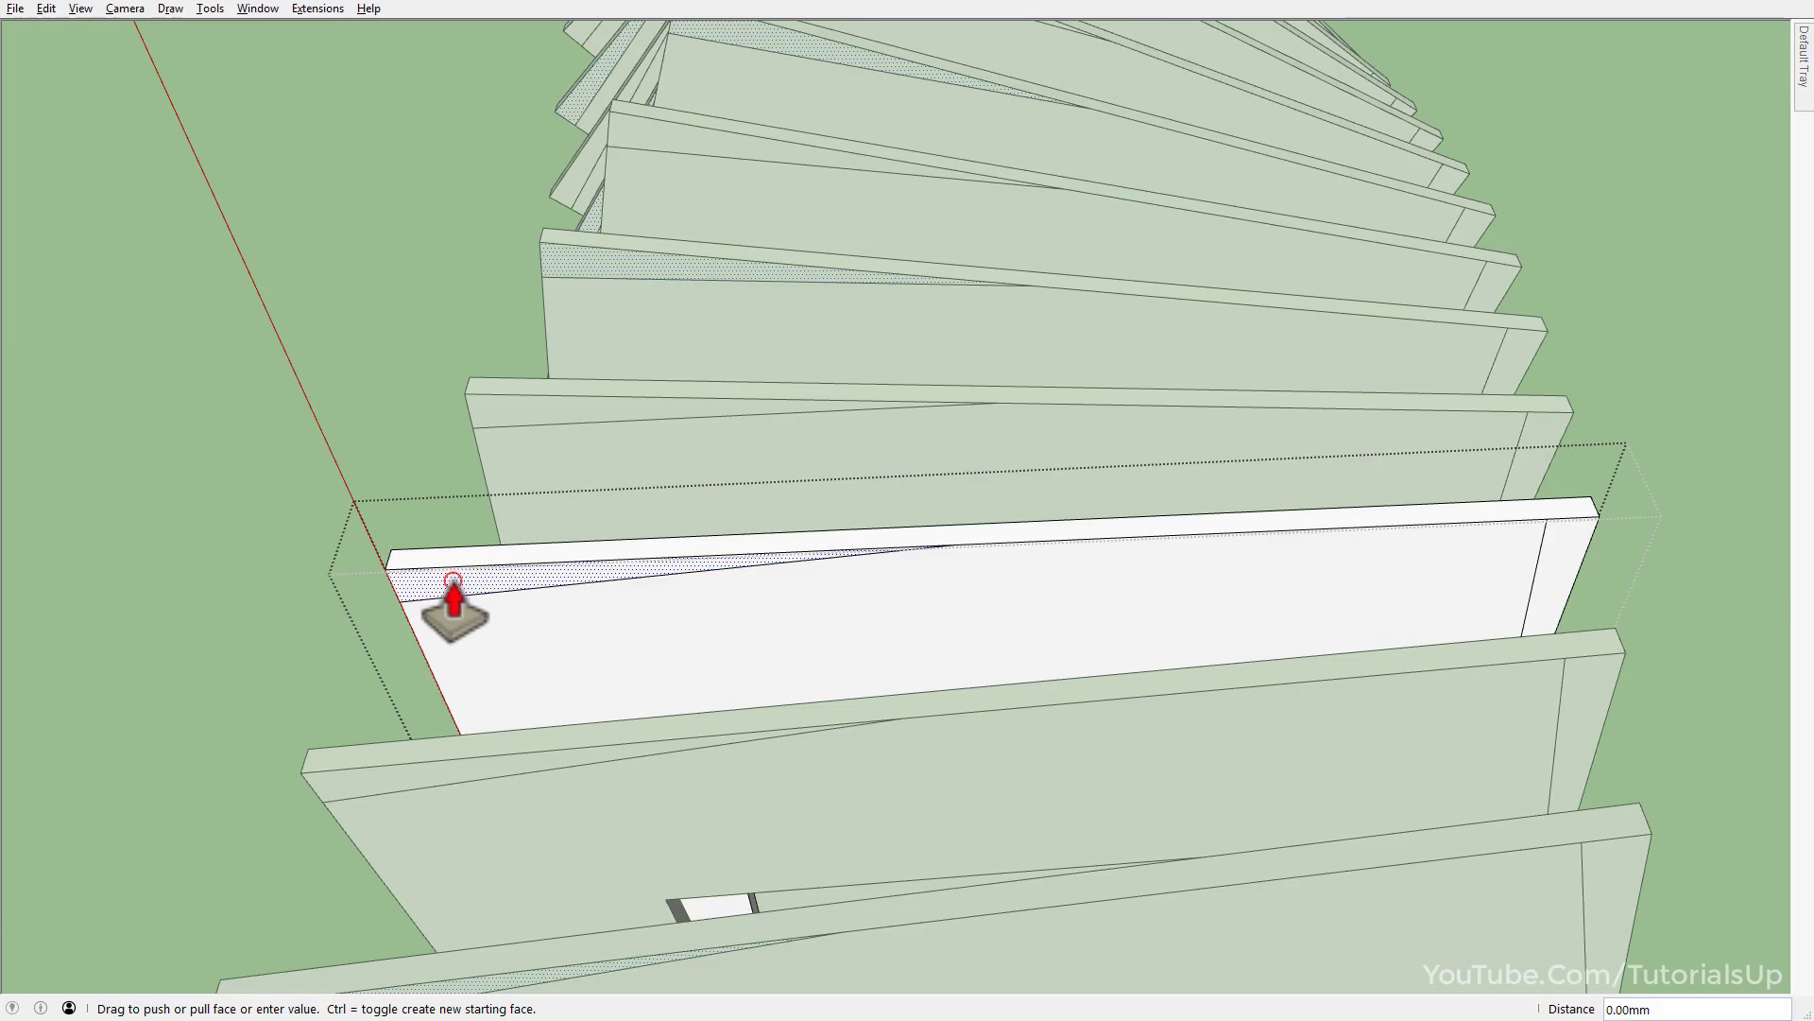
{"action": "left_click", "coordinate": [428, 546]}
{"action": "double_click", "coordinate": [1547, 558]}
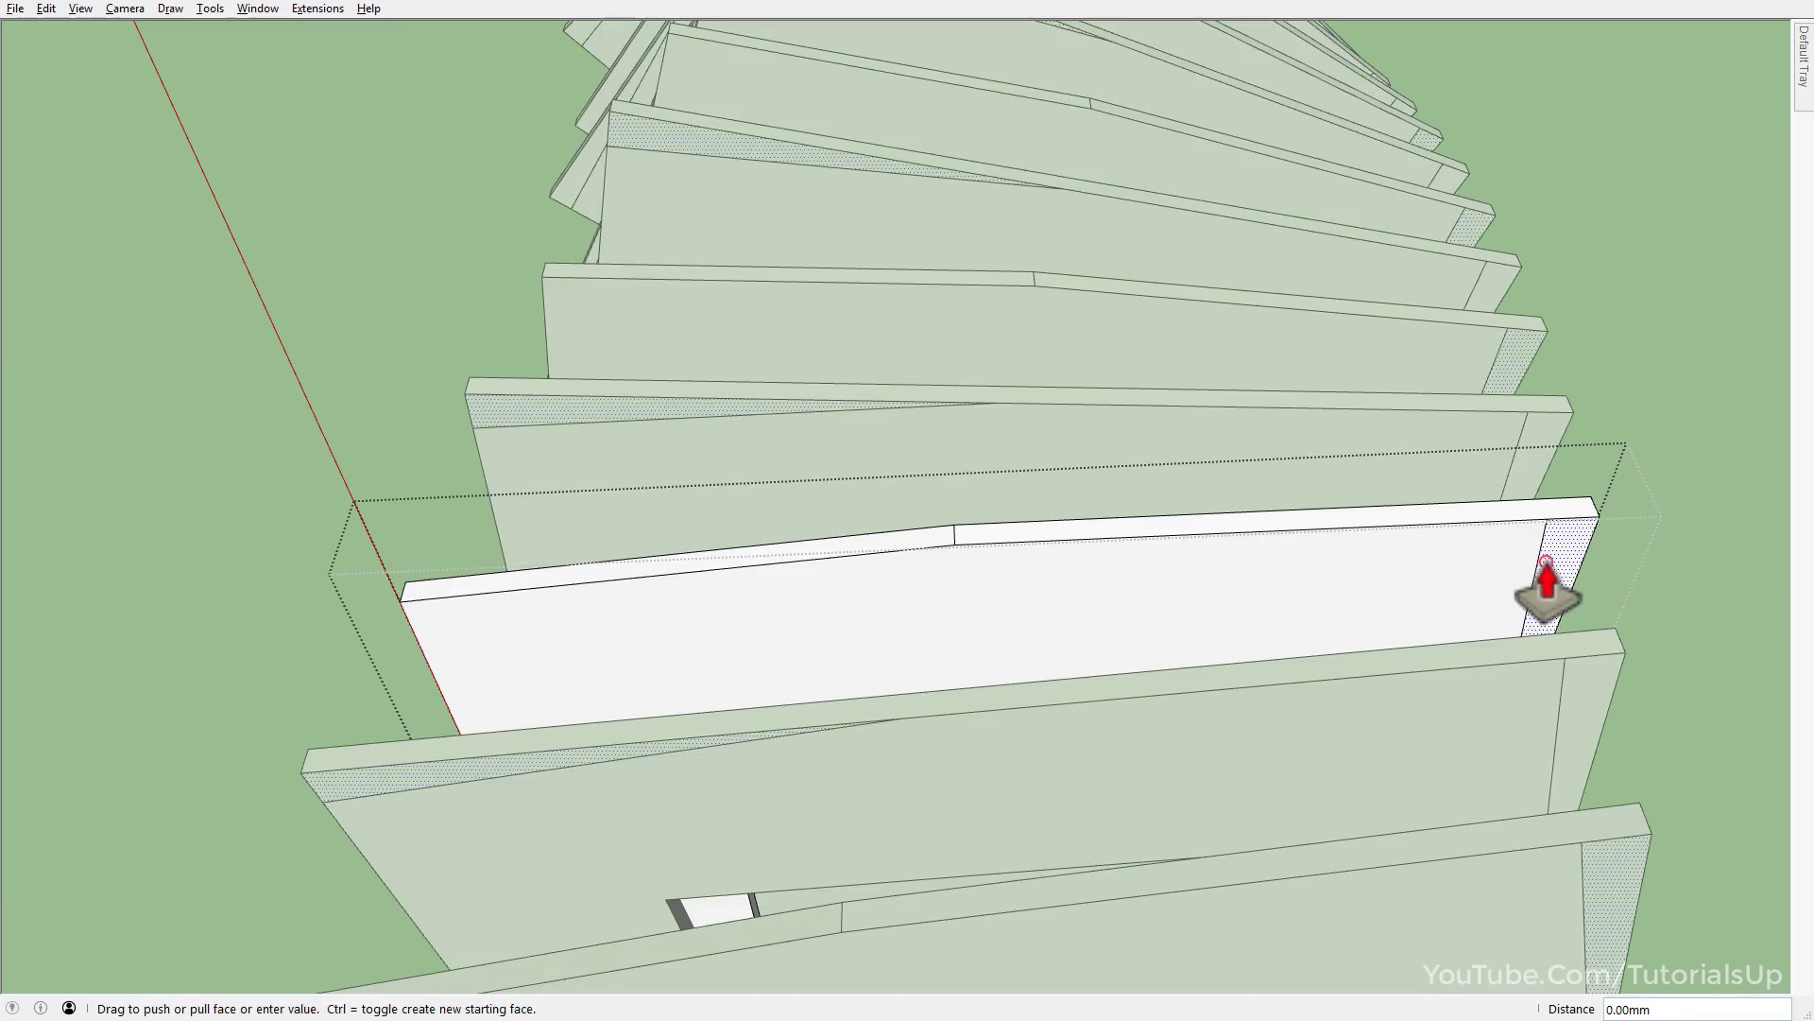
{"action": "scroll", "coordinate": [974, 470], "scroll_direction": "down", "scroll_amount": 4}
{"action": "middle_click_drag", "start_coordinate": [1094, 489], "coordinate": [526, 709]}
{"action": "left_click", "coordinate": [554, 626]}
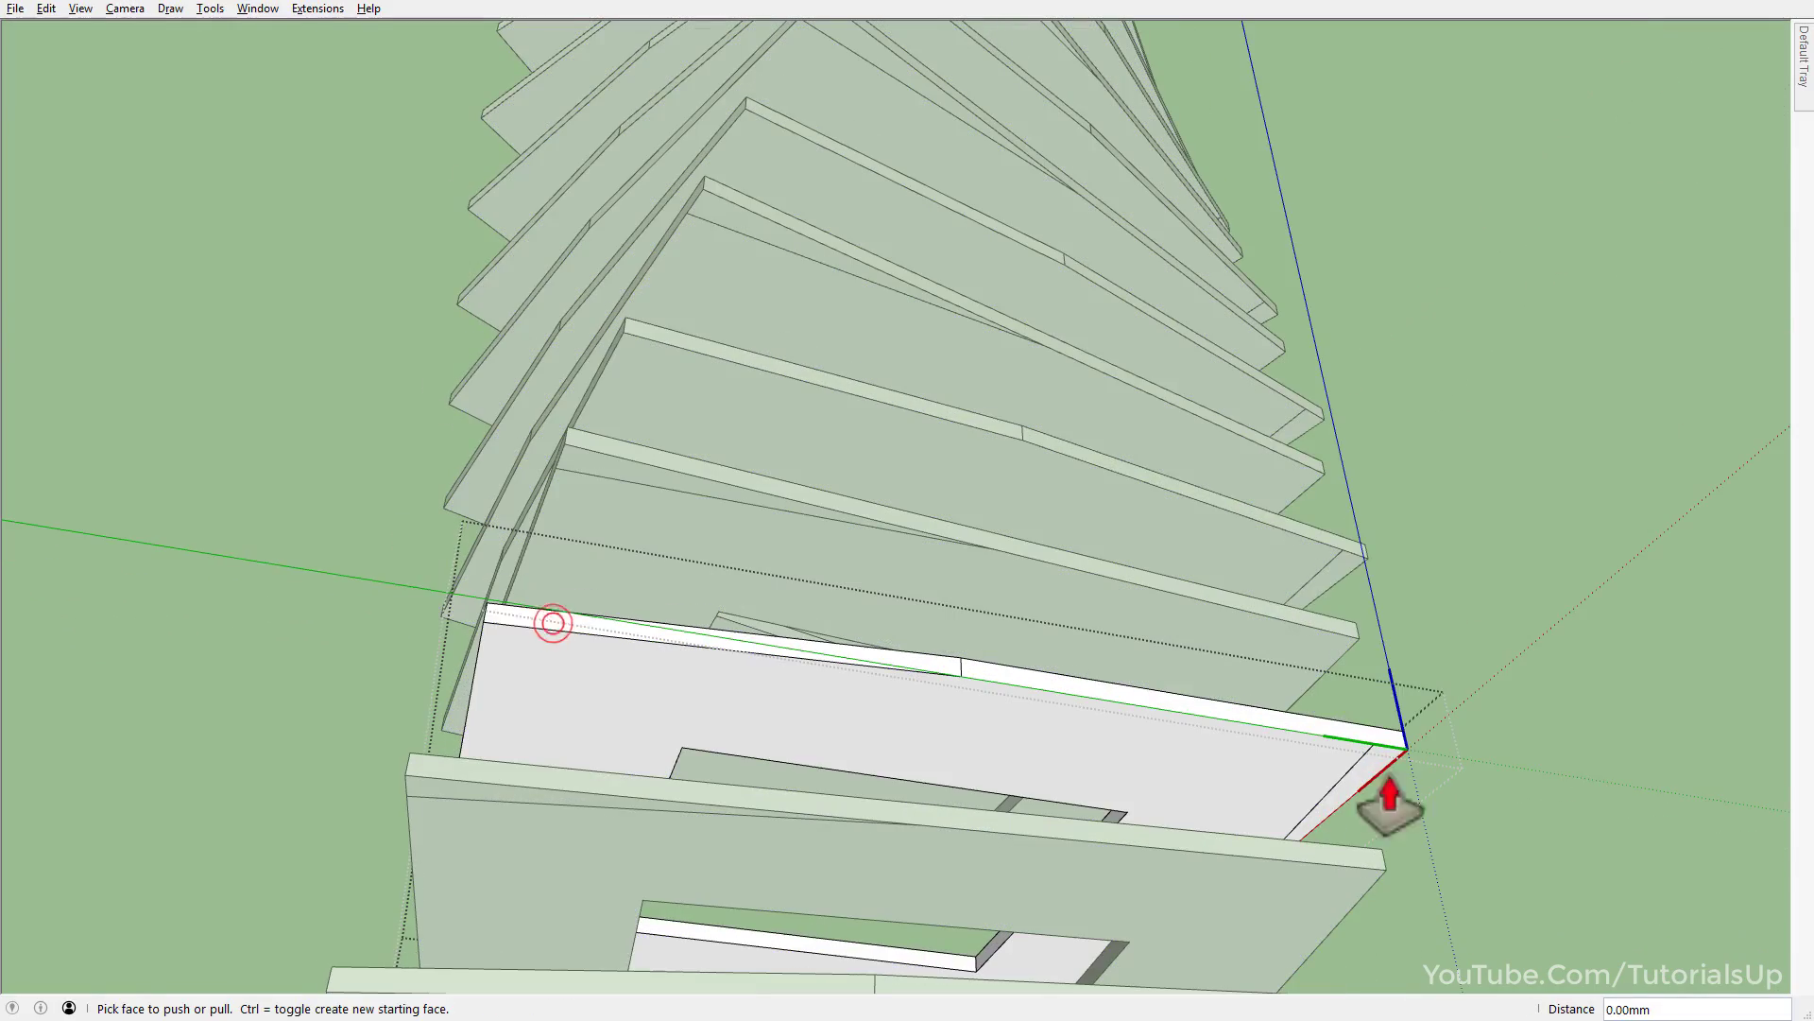
{"action": "key", "text": "space"}
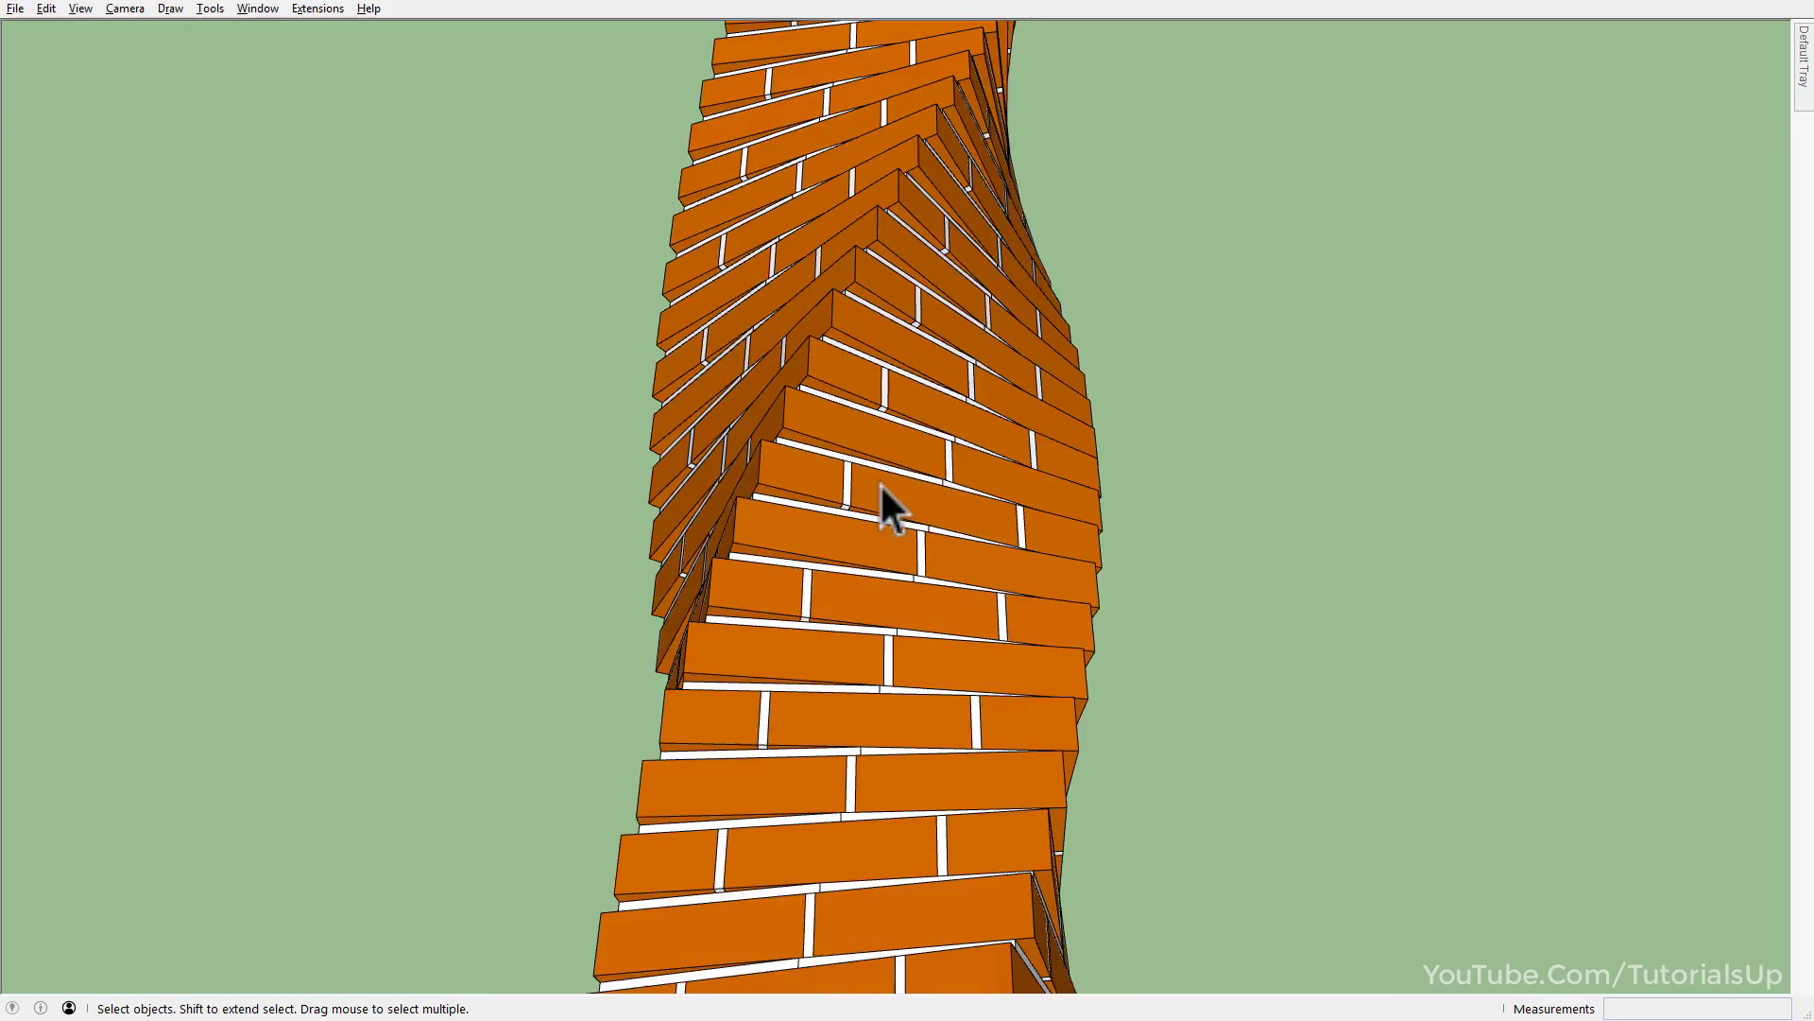
Turn on shadows for the model with the whole column in view.
{"action": "middle_click_drag", "start_coordinate": [882, 506], "coordinate": [537, 790]}
{"action": "scroll", "coordinate": [793, 746], "scroll_direction": "down", "scroll_amount": 3}
{"action": "scroll", "coordinate": [862, 388], "scroll_direction": "down", "scroll_amount": 5}
{"action": "middle_click_drag", "start_coordinate": [863, 388], "coordinate": [769, 668]}
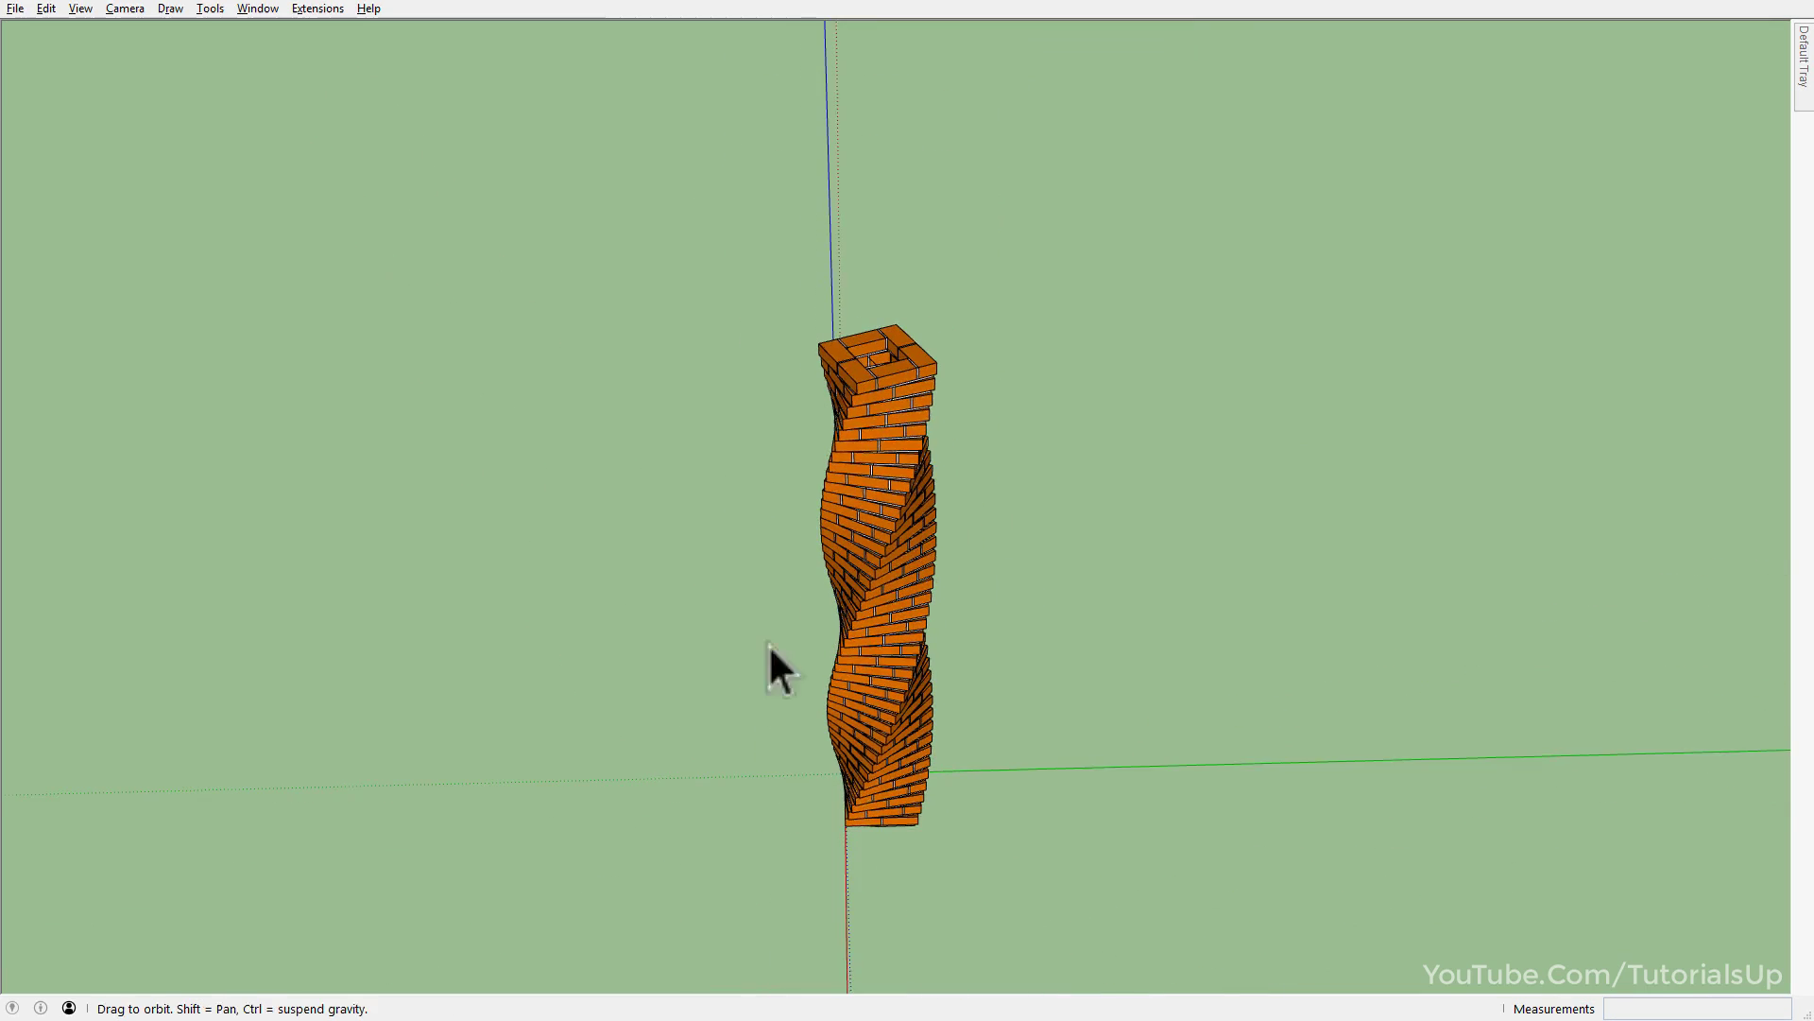
{"action": "scroll", "coordinate": [1008, 718], "scroll_direction": "up", "scroll_amount": 5}
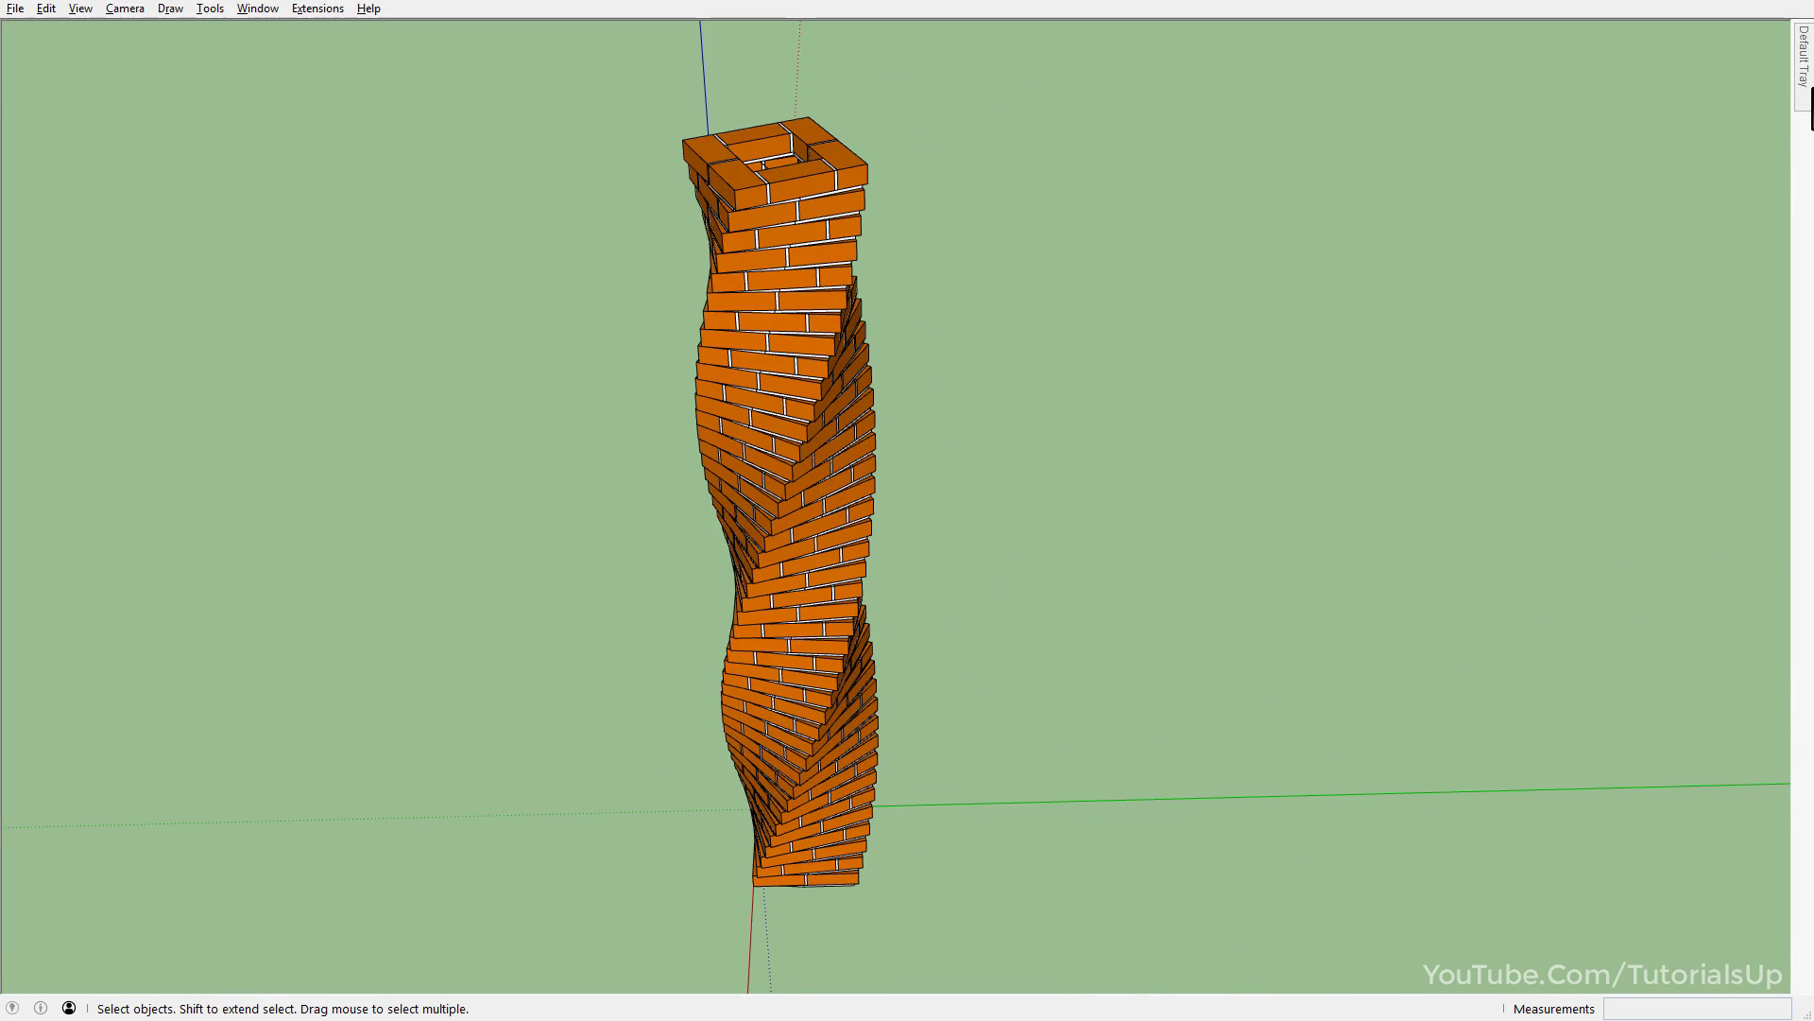
{"action": "mouse_move", "coordinate": [1803, 104]}
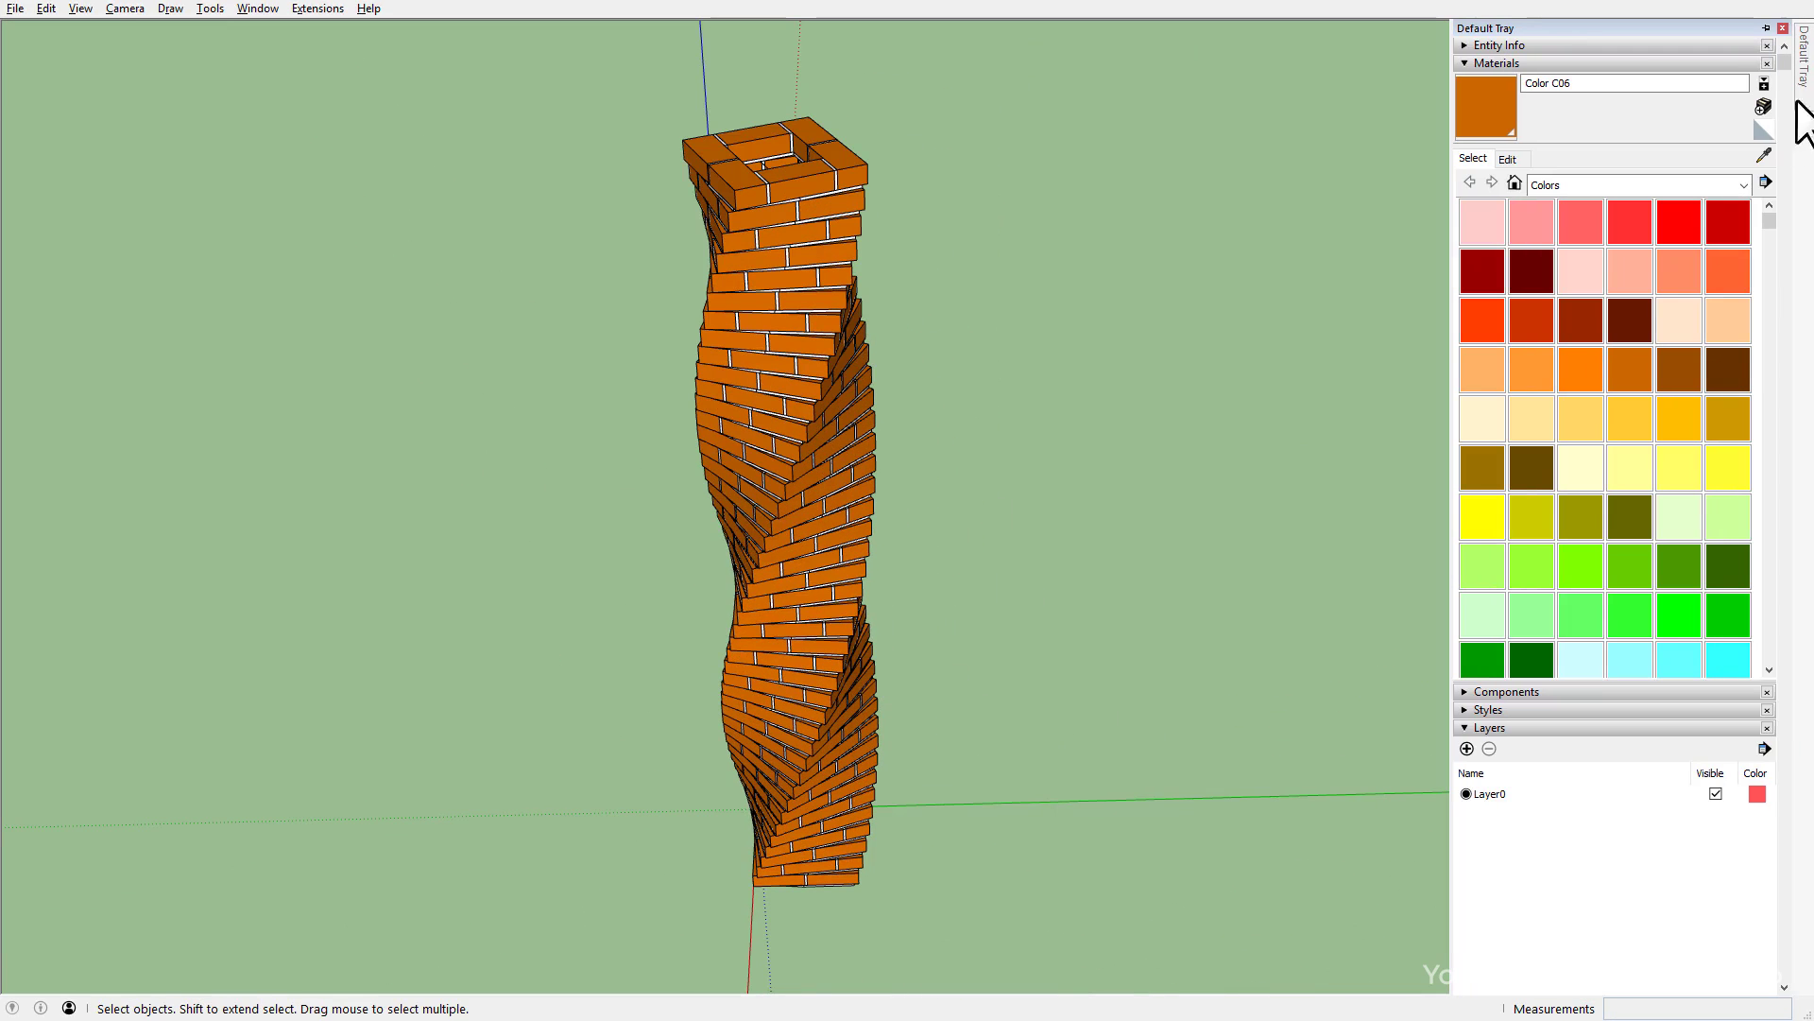
{"action": "left_click", "coordinate": [1493, 64]}
{"action": "left_click", "coordinate": [1472, 449]}
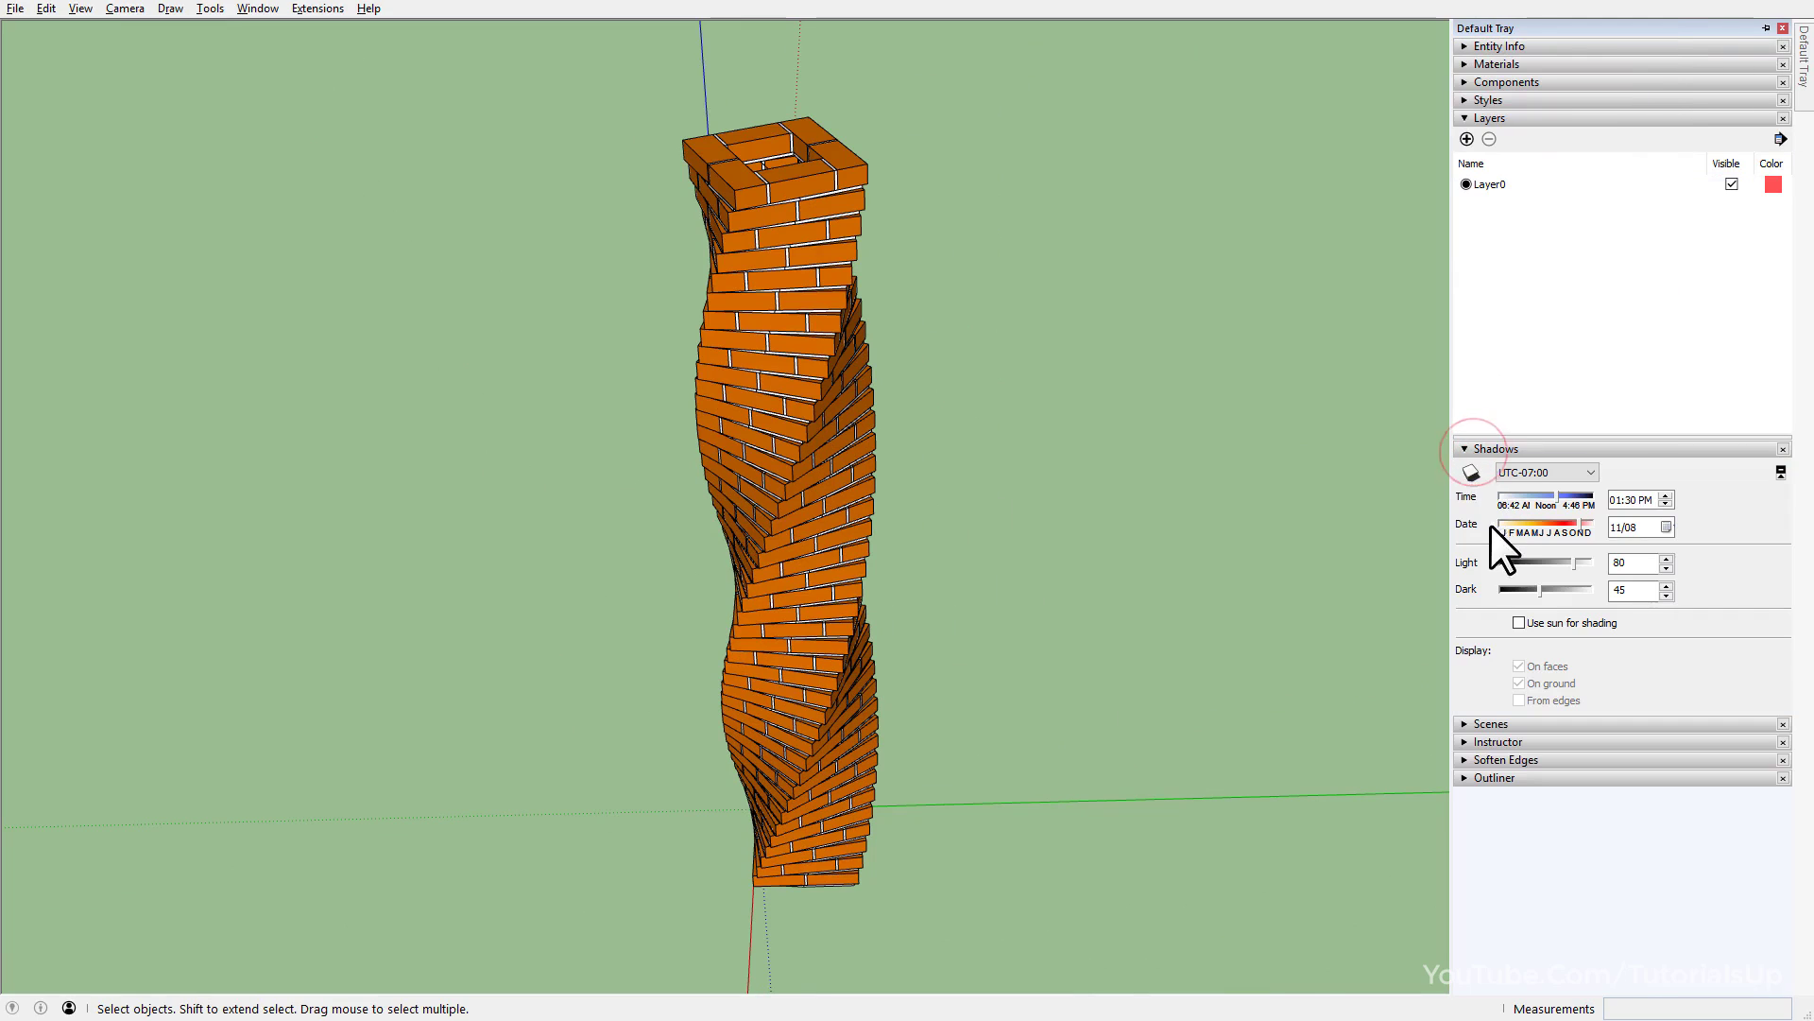
{"action": "left_click", "coordinate": [1471, 472]}
{"action": "middle_click_drag", "start_coordinate": [534, 636], "coordinate": [1125, 438]}
{"action": "scroll", "coordinate": [809, 269], "scroll_direction": "down", "scroll_amount": 3}
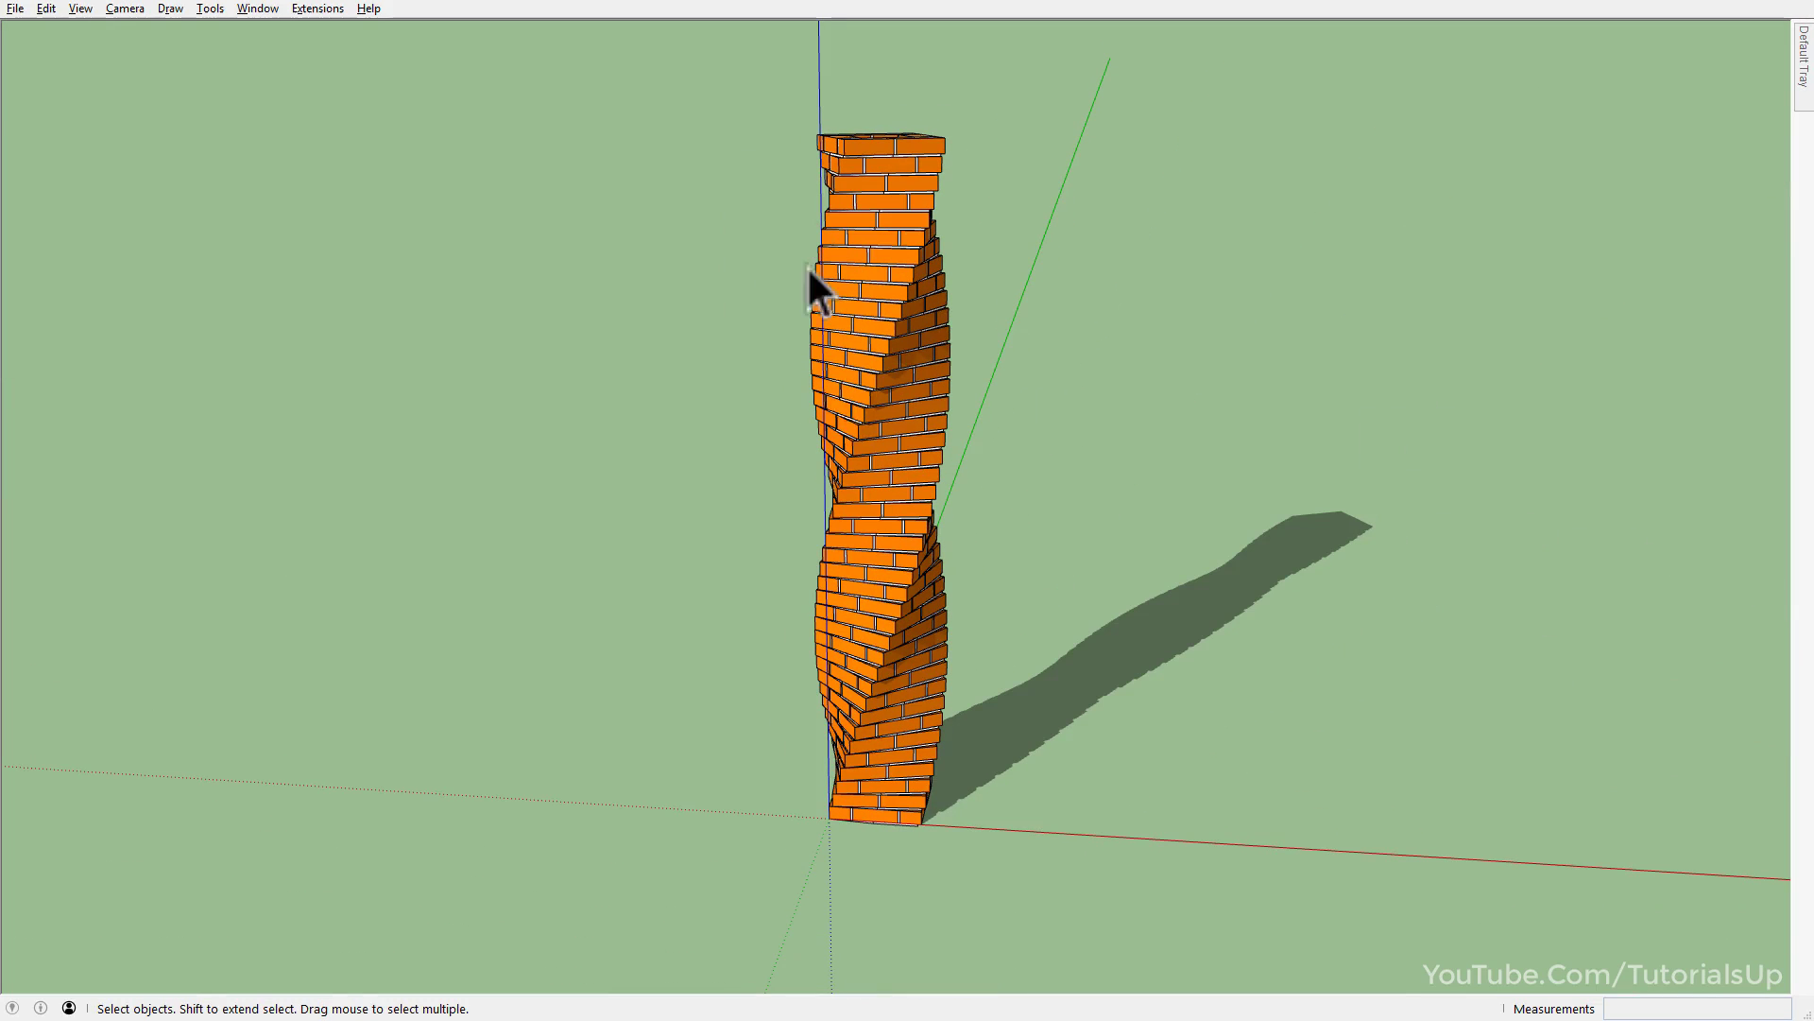
Turn off the display of the model's edges and of the drawing axes.
{"action": "left_click", "coordinate": [80, 8]}
{"action": "mouse_move", "coordinate": [213, 258]}
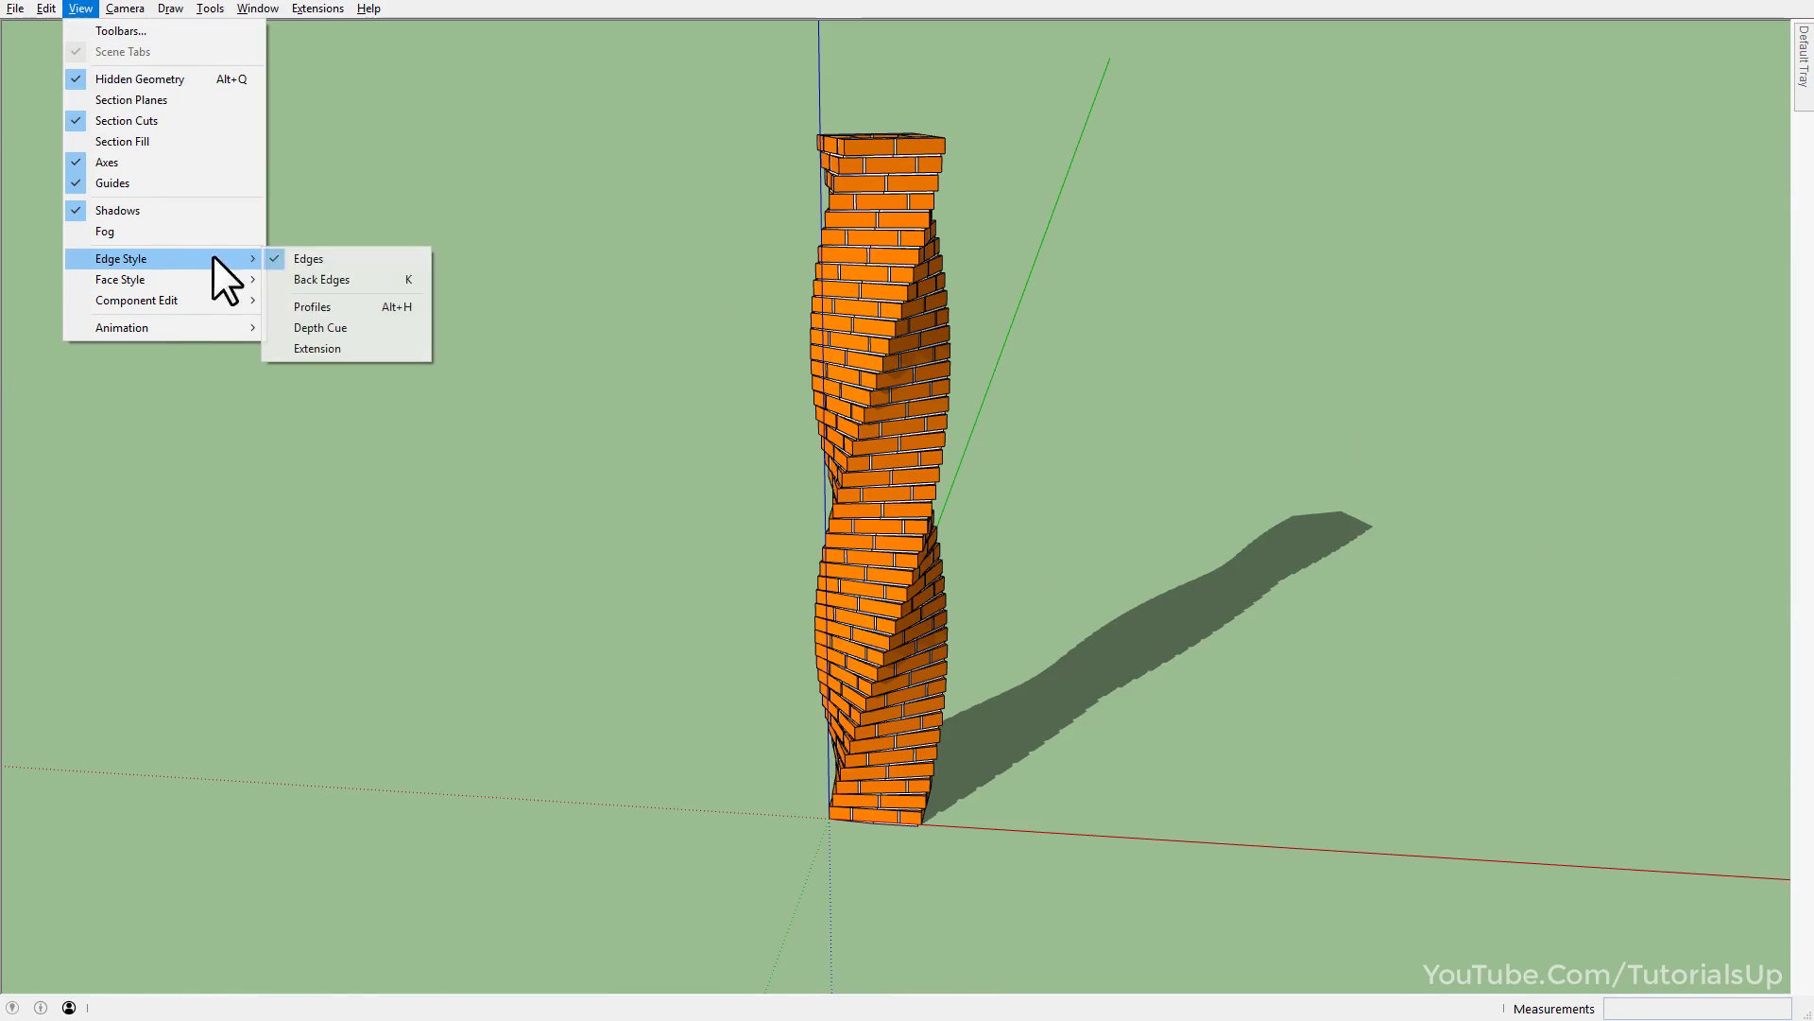
{"action": "left_click", "coordinate": [329, 255]}
{"action": "scroll", "coordinate": [935, 510], "scroll_direction": "up", "scroll_amount": 3}
{"action": "middle_click_drag", "start_coordinate": [935, 510], "coordinate": [977, 697]}
{"action": "scroll", "coordinate": [976, 697], "scroll_direction": "down", "scroll_amount": 2}
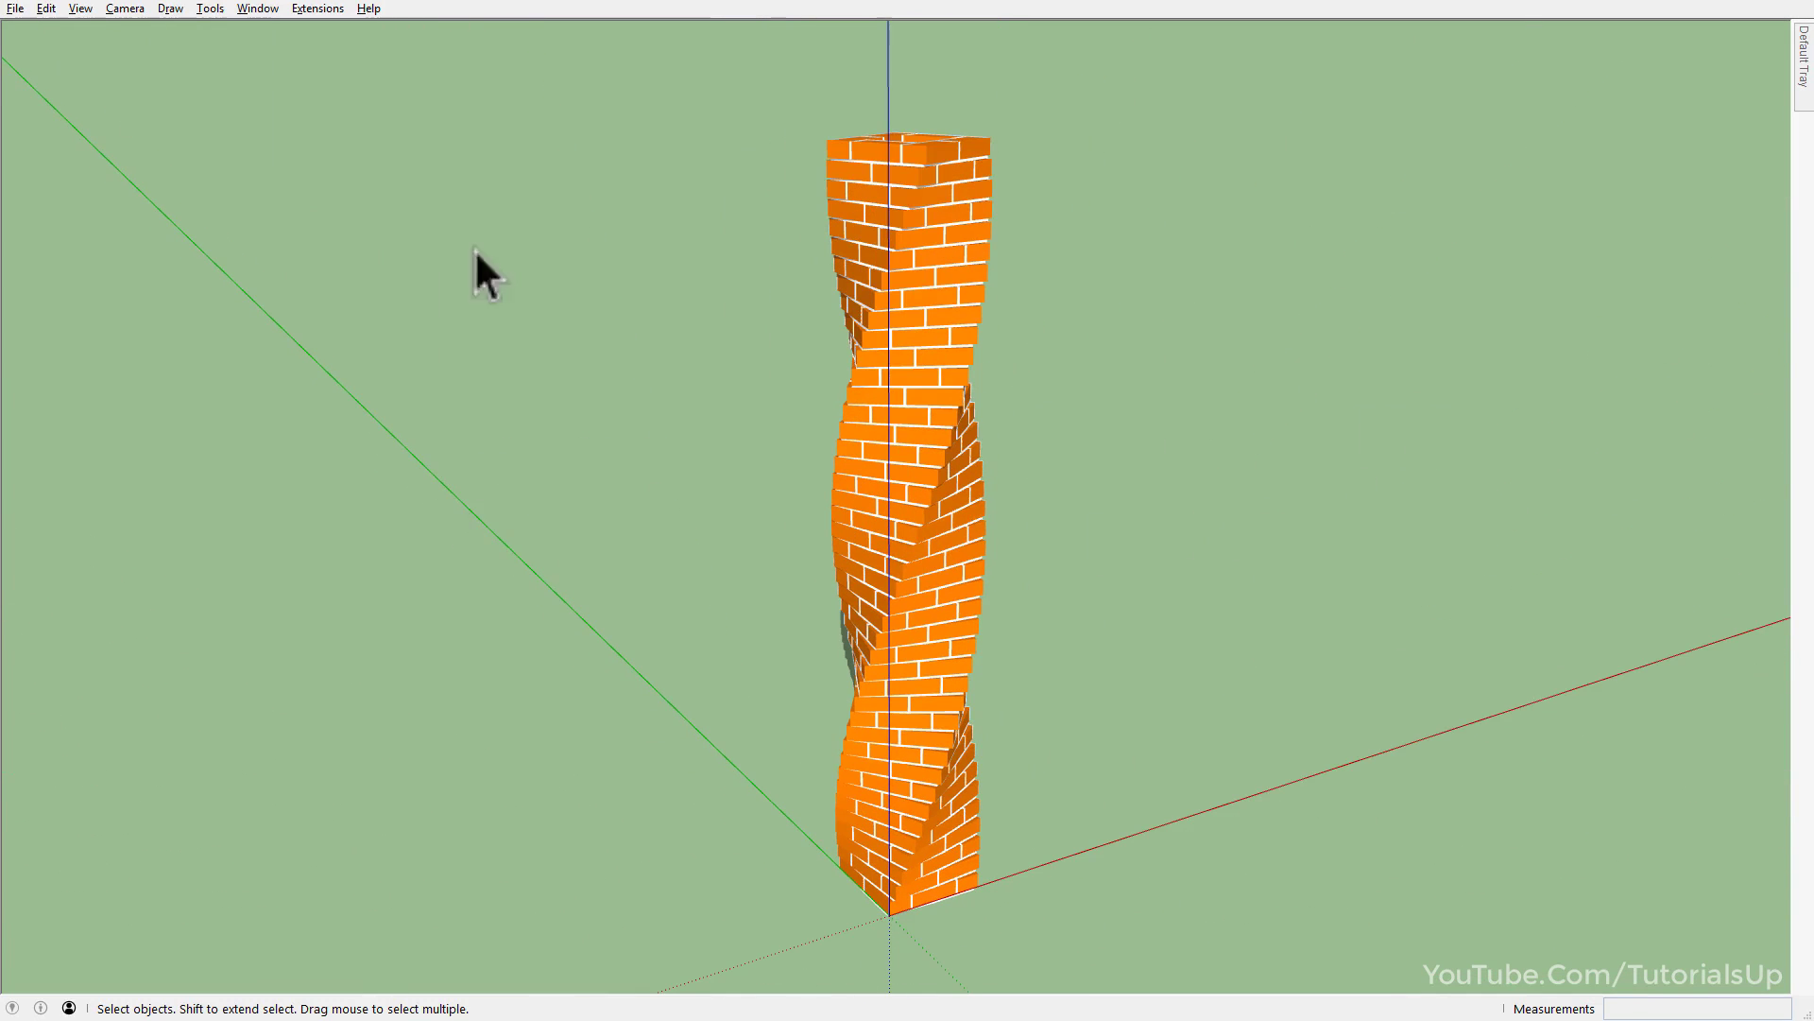
{"action": "left_click", "coordinate": [79, 6]}
{"action": "left_click", "coordinate": [149, 160]}
Examine the finished twisted column and its shadow from all sides, near and far.
{"action": "middle_click_drag", "start_coordinate": [893, 559], "coordinate": [1324, 501]}
{"action": "middle_click_drag", "start_coordinate": [1007, 571], "coordinate": [1654, 564]}
{"action": "scroll", "coordinate": [868, 605], "scroll_direction": "up", "scroll_amount": 3}
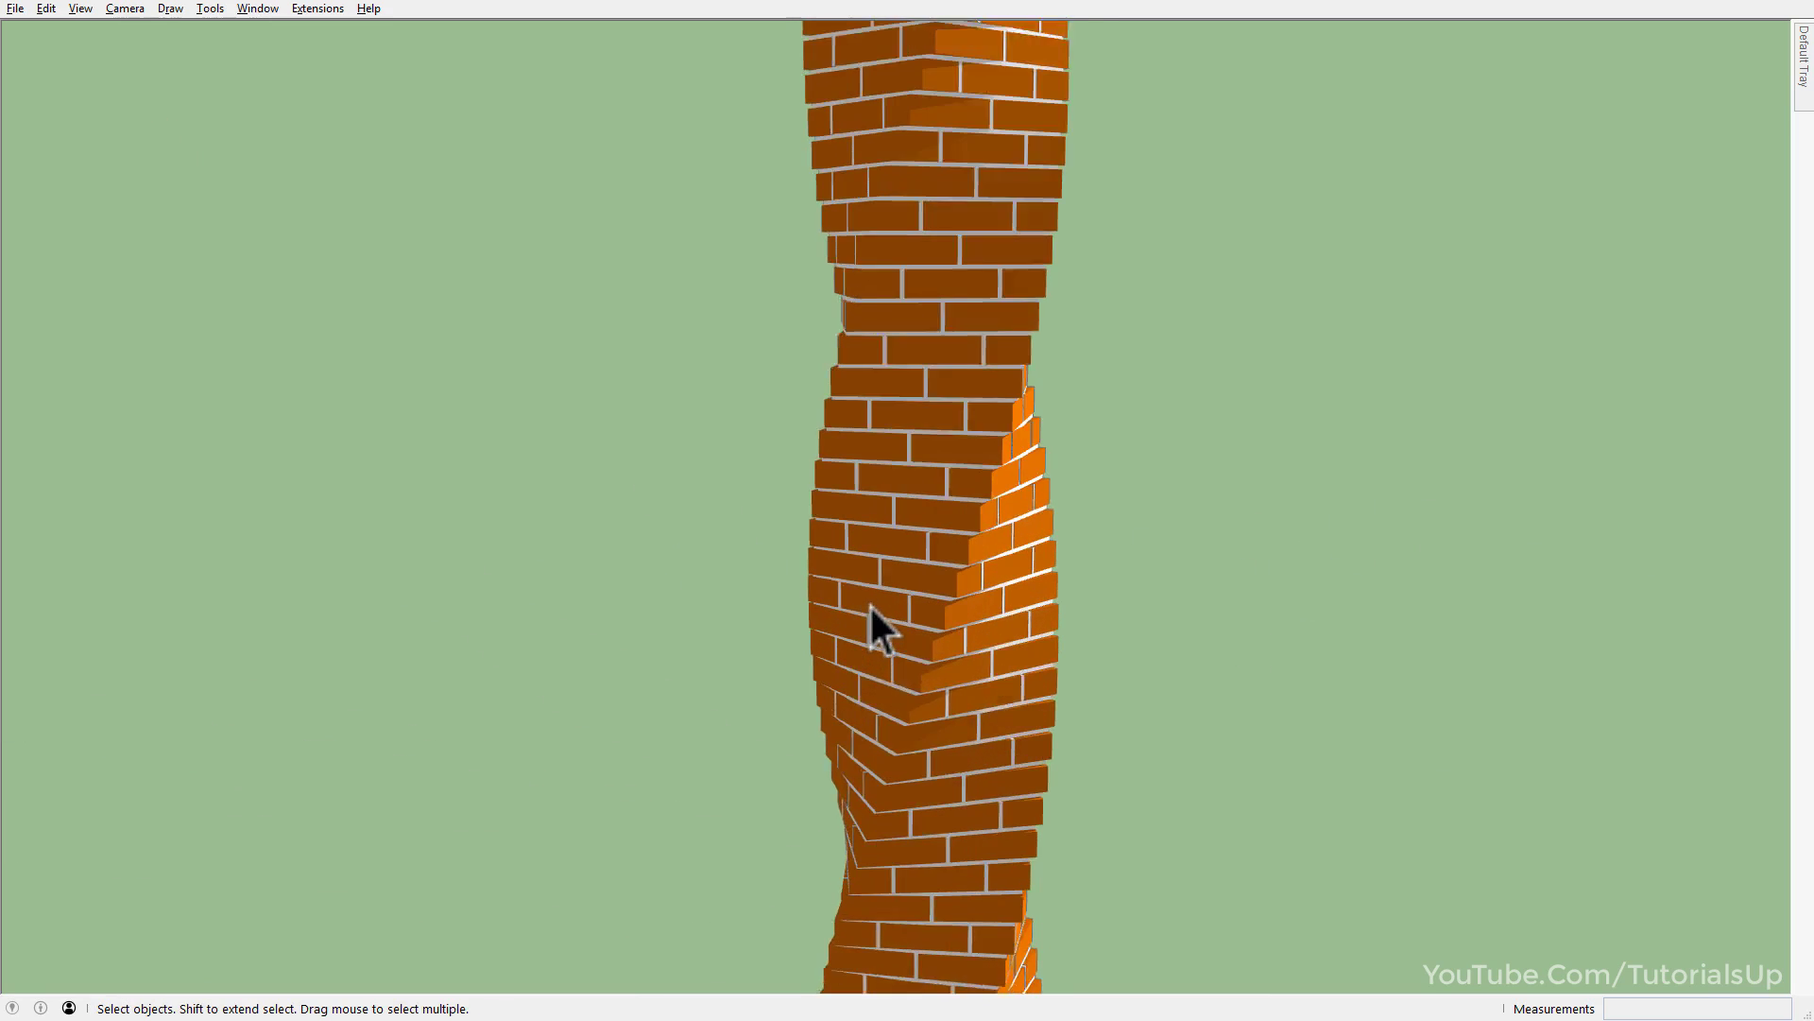
{"action": "mouse_move", "coordinate": [868, 605]}
{"action": "middle_mouse_down"}
{"action": "mouse_move", "coordinate": [1465, 574]}
{"action": "mouse_move", "coordinate": [1361, 394]}
{"action": "mouse_move", "coordinate": [960, 490]}
{"action": "mouse_move", "coordinate": [1206, 494]}
{"action": "middle_mouse_up"}
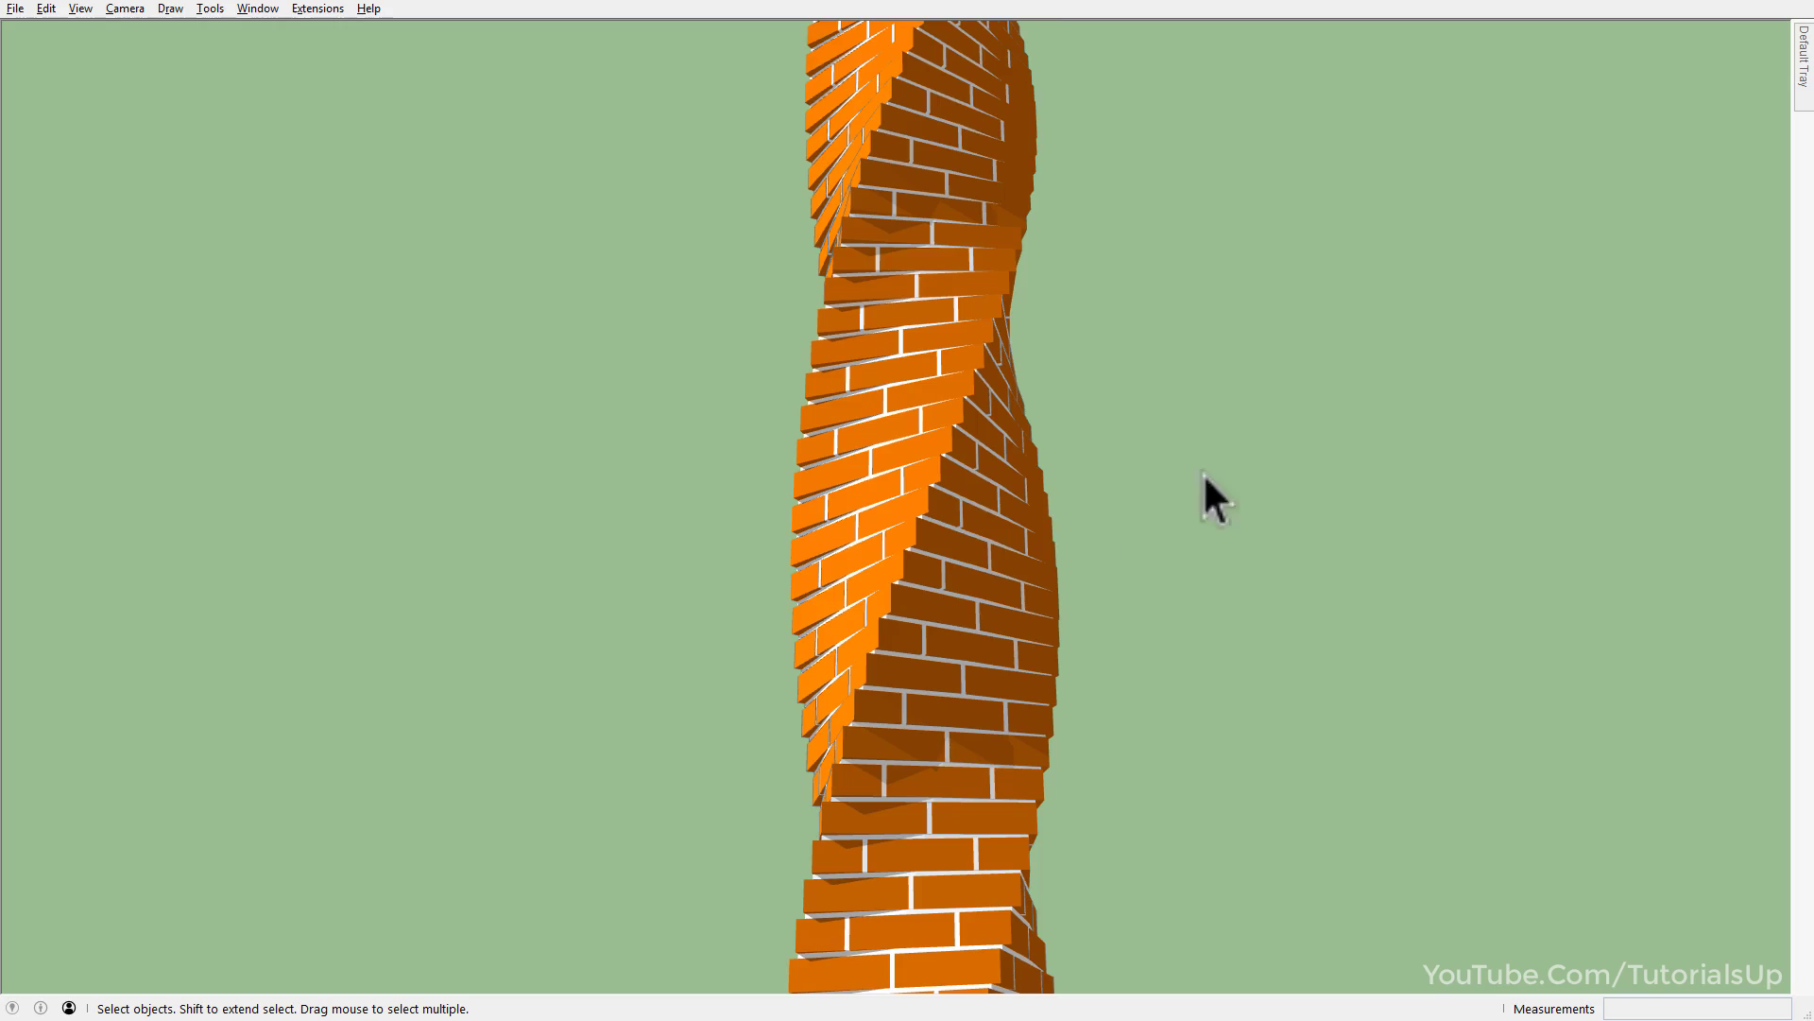
{"action": "scroll", "coordinate": [909, 534], "scroll_direction": "up", "scroll_amount": 2}
{"action": "scroll", "coordinate": [907, 546], "scroll_direction": "down", "scroll_amount": 2}
{"action": "middle_click_drag", "start_coordinate": [908, 546], "coordinate": [881, 589]}
{"action": "scroll", "coordinate": [924, 422], "scroll_direction": "down", "scroll_amount": 2}
{"action": "middle_click_drag", "start_coordinate": [925, 421], "coordinate": [940, 649]}
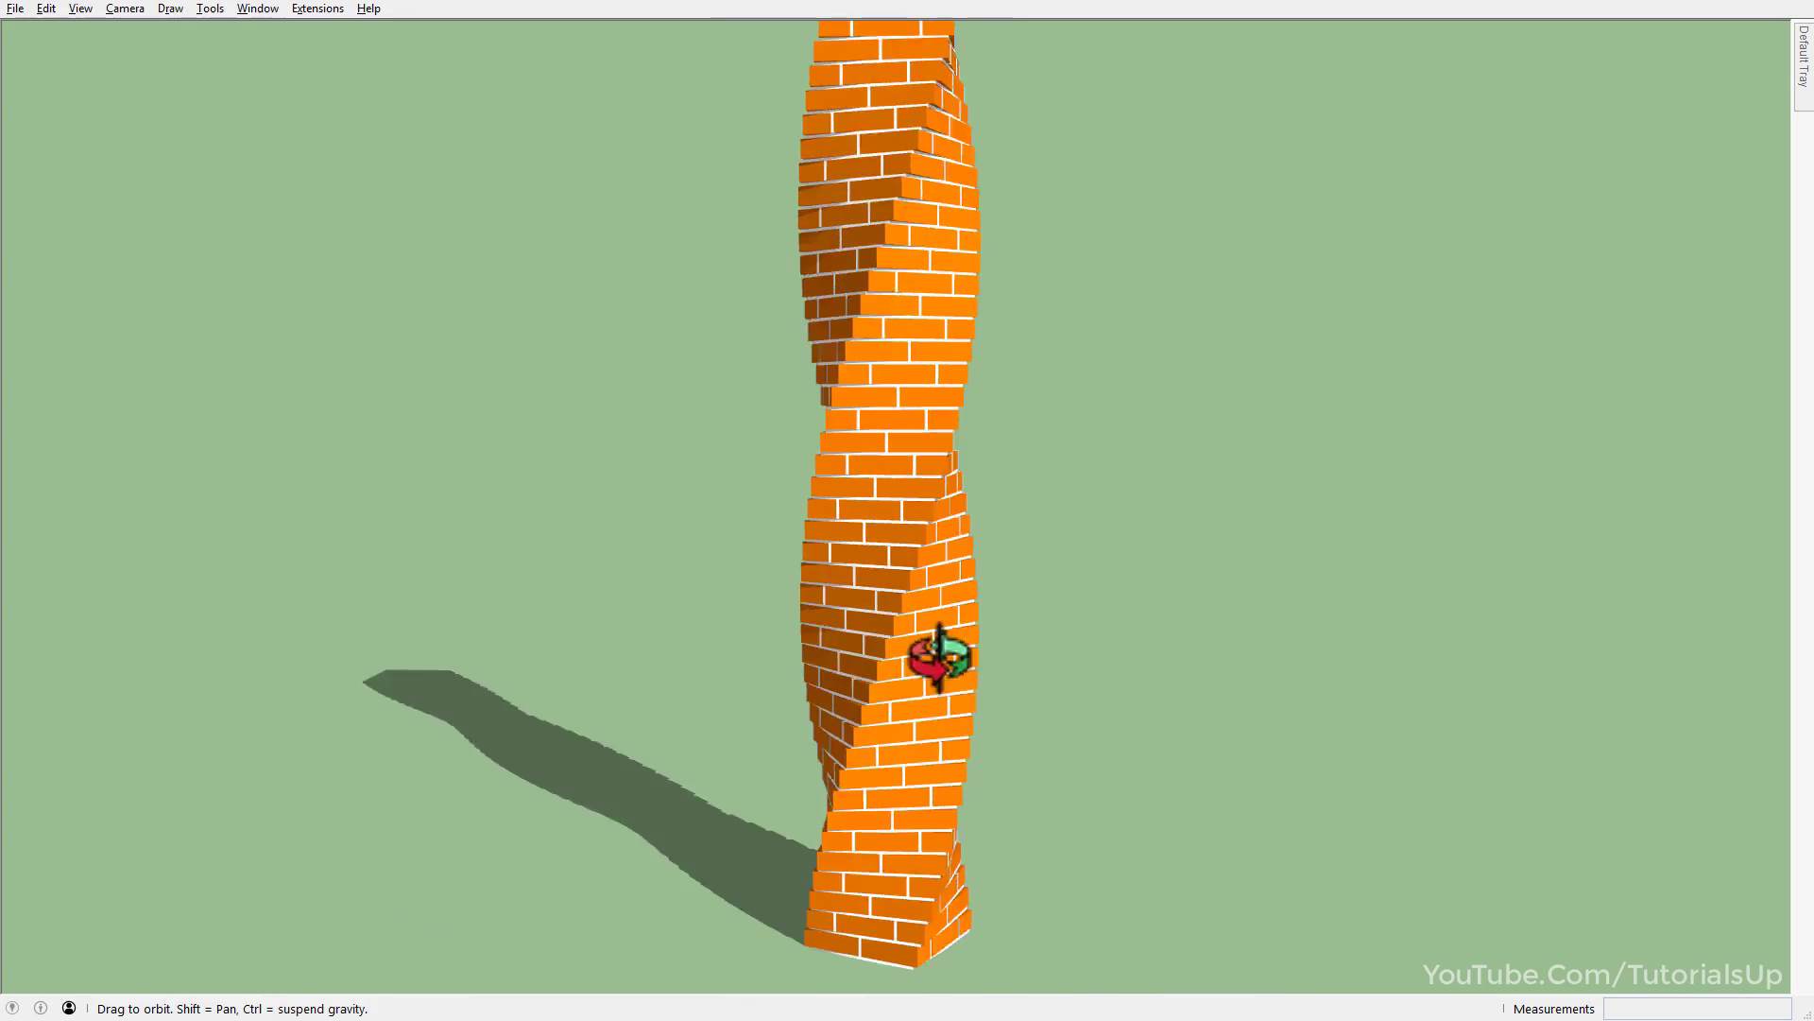
{"action": "scroll", "coordinate": [921, 811], "scroll_direction": "up", "scroll_amount": 2}
{"action": "scroll", "coordinate": [921, 811], "scroll_direction": "down", "scroll_amount": 2}
{"action": "middle_click_drag", "start_coordinate": [917, 775], "coordinate": [911, 482]}
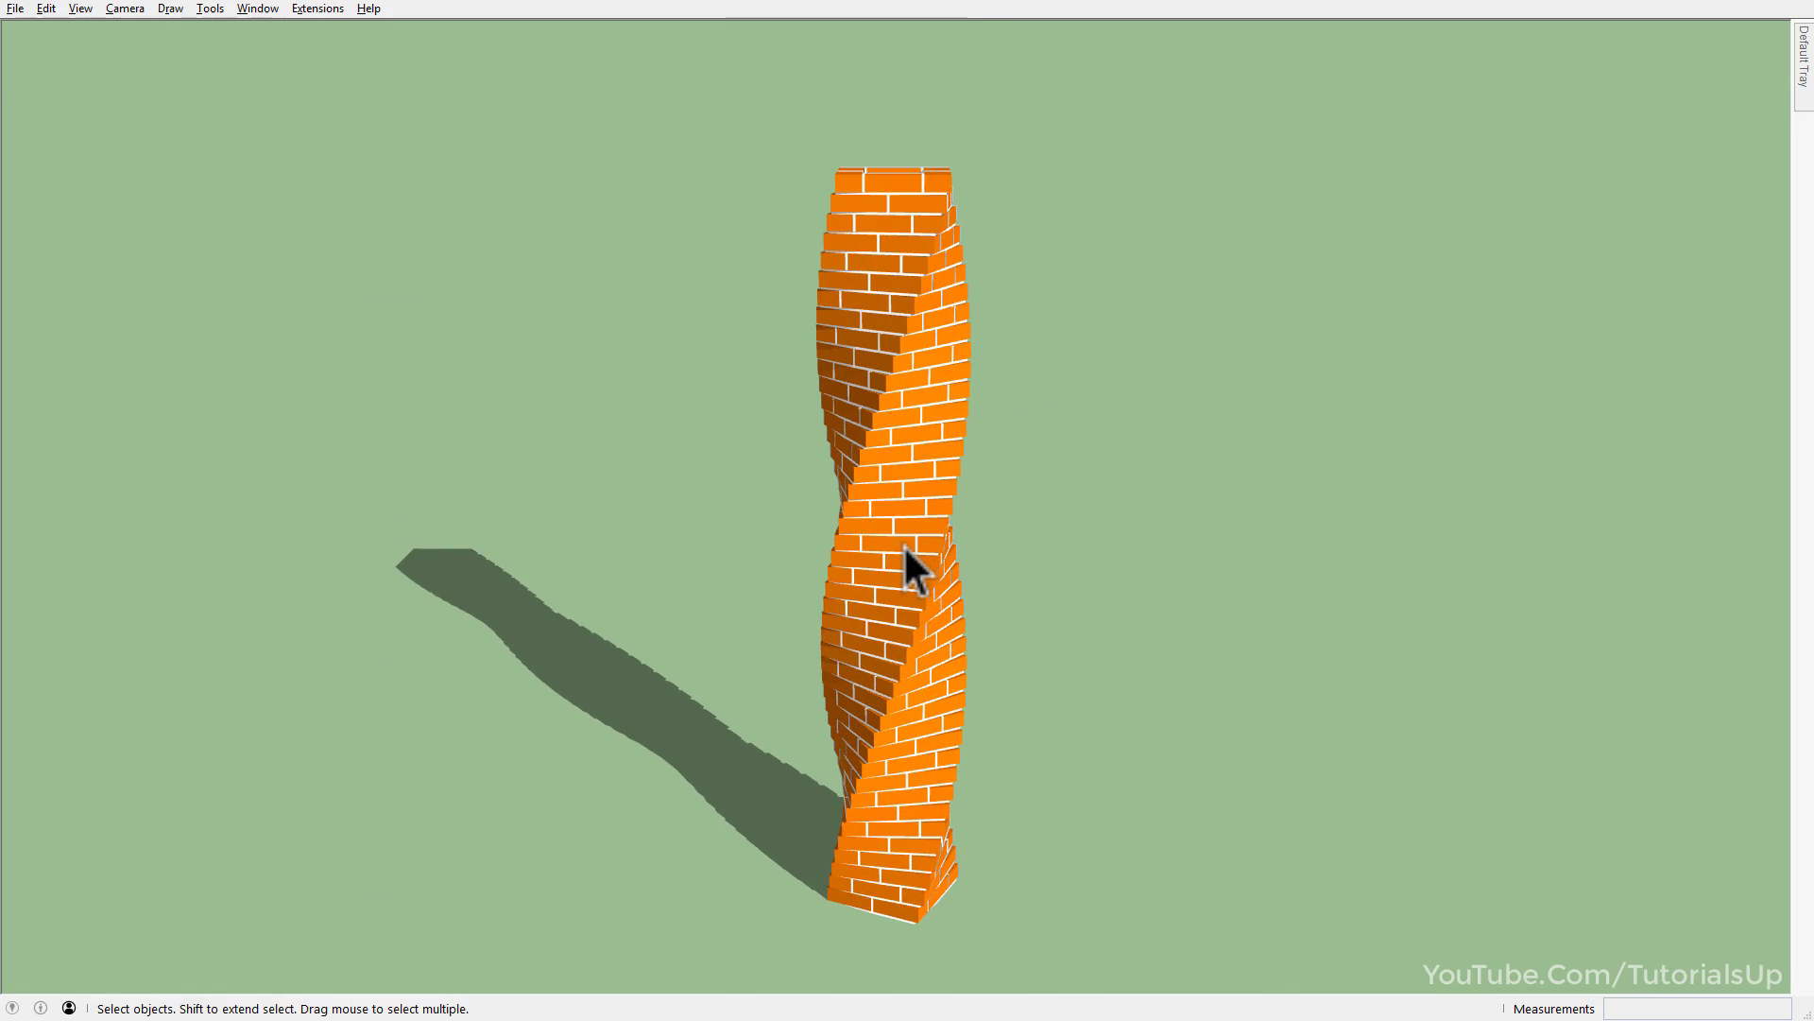
{"action": "scroll", "coordinate": [906, 548], "scroll_direction": "up", "scroll_amount": 1}
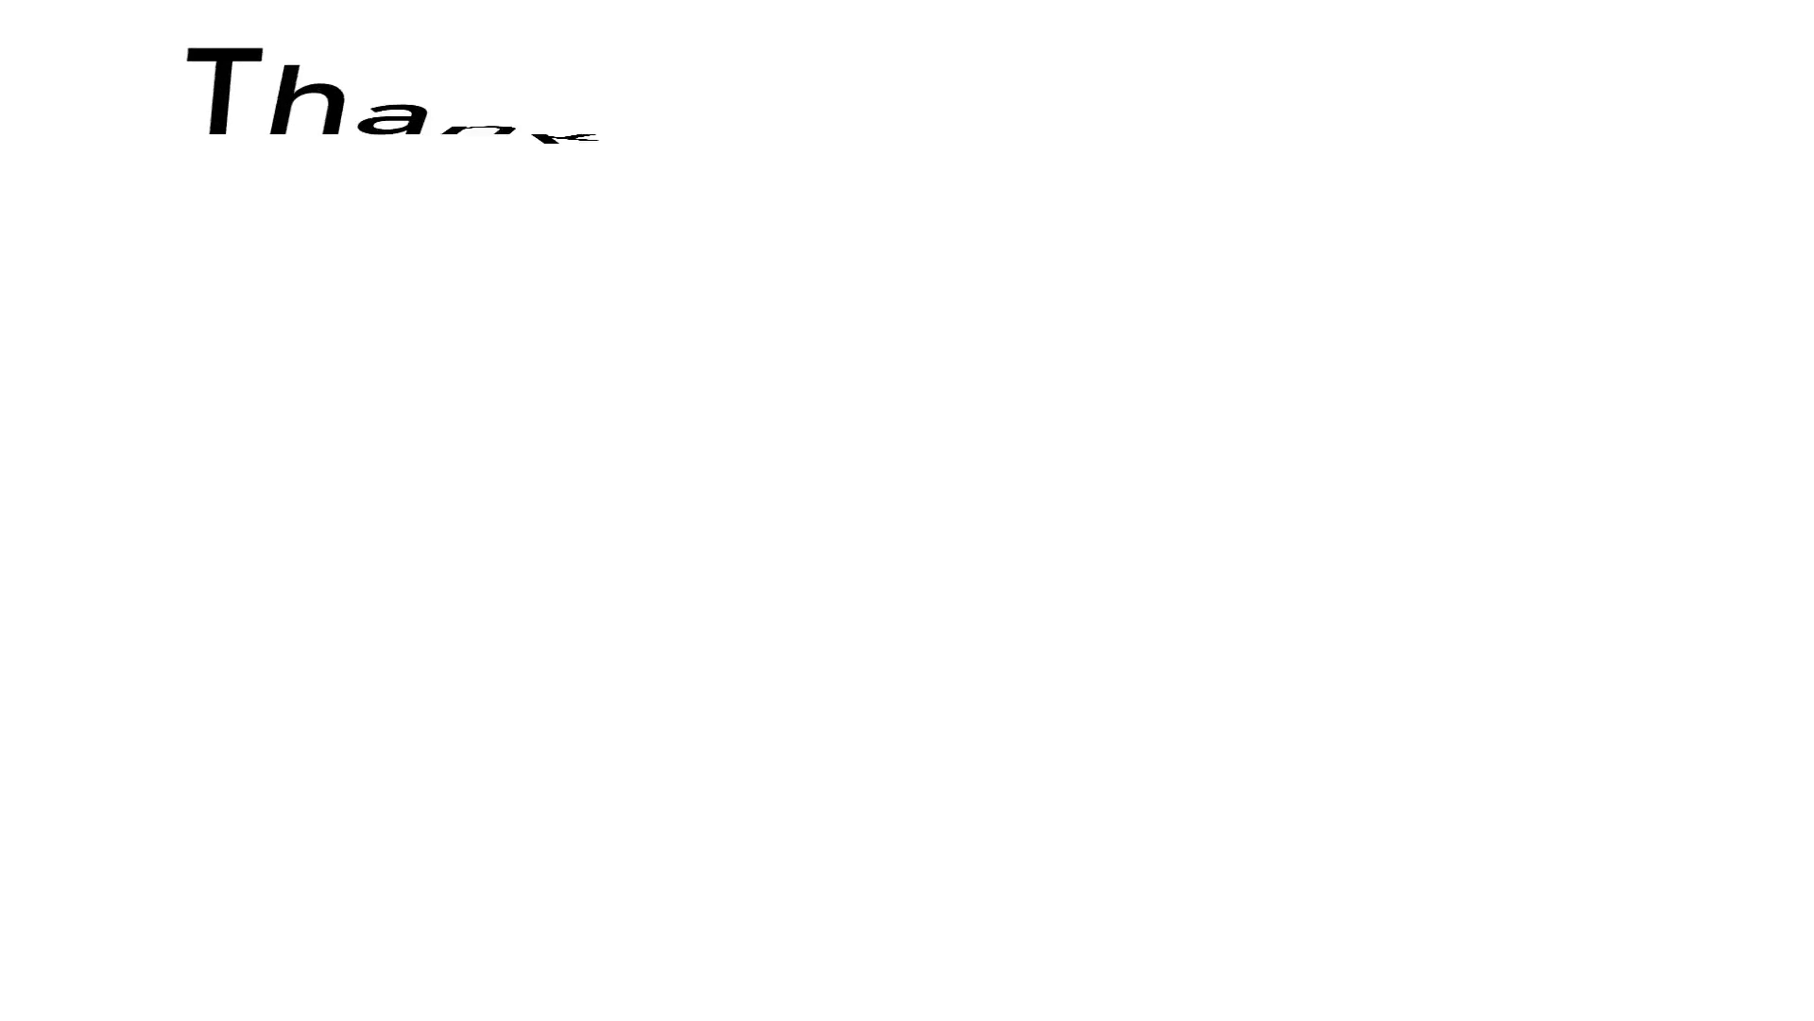